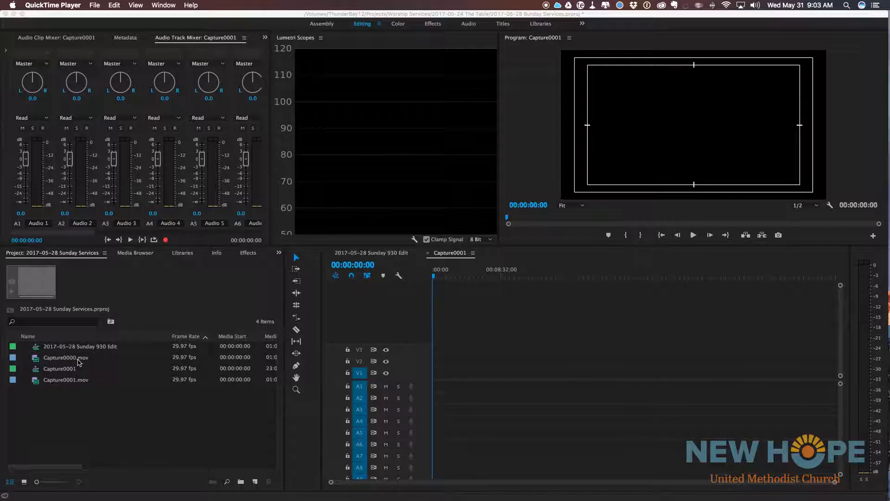
- Open Capture0001.mov in the source monitor and scrub to about 00:04:31:08 to identify the service
left_click(50, 380)
double_click(51, 380)
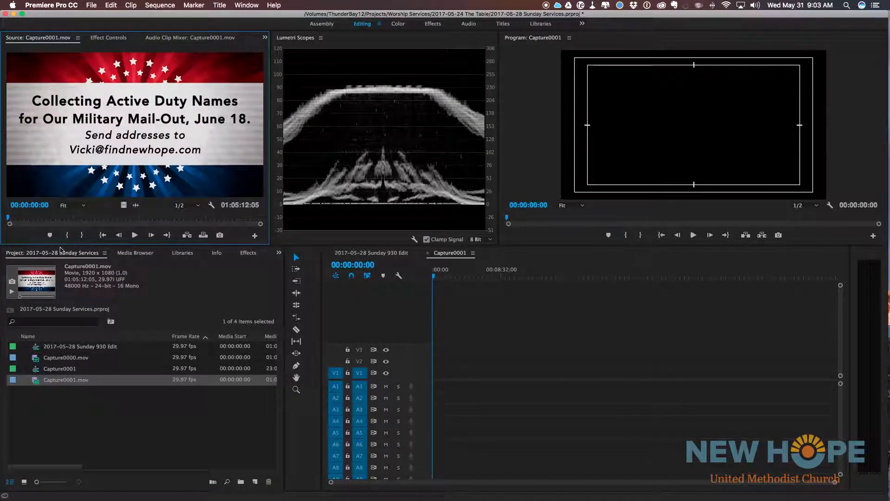
left_click_drag(8, 217, 25, 220)
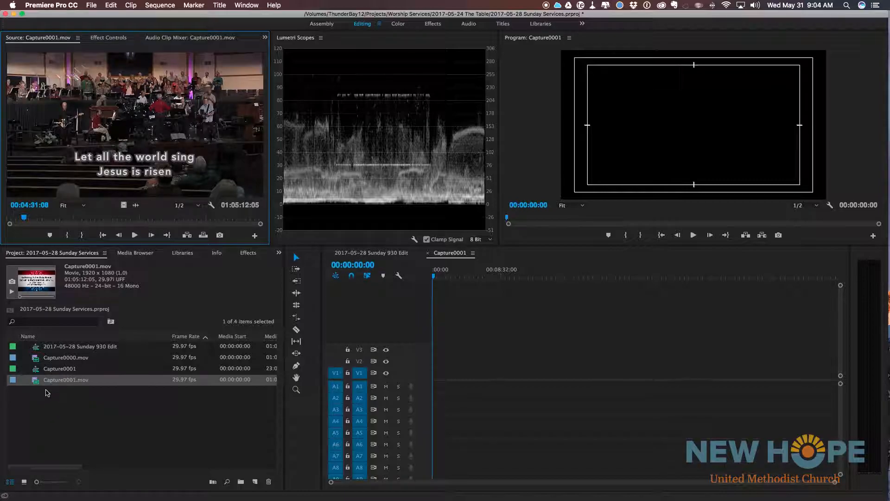
- Delete the existing Capture0001 sequence from the project
left_click(62, 407)
left_click(61, 369)
left_click(270, 480)
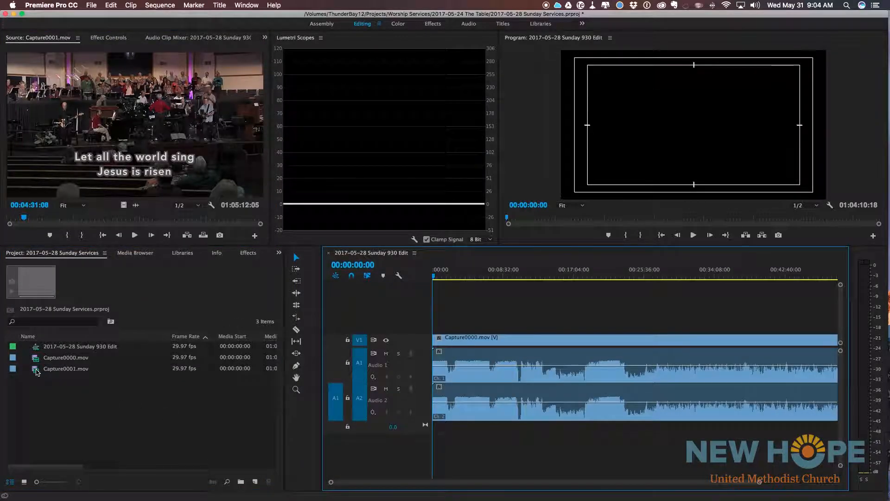
- Create a new sequence from Capture0001.mov and rename it "2017-05-28 Sunday 1100 Edit"
left_click(37, 369)
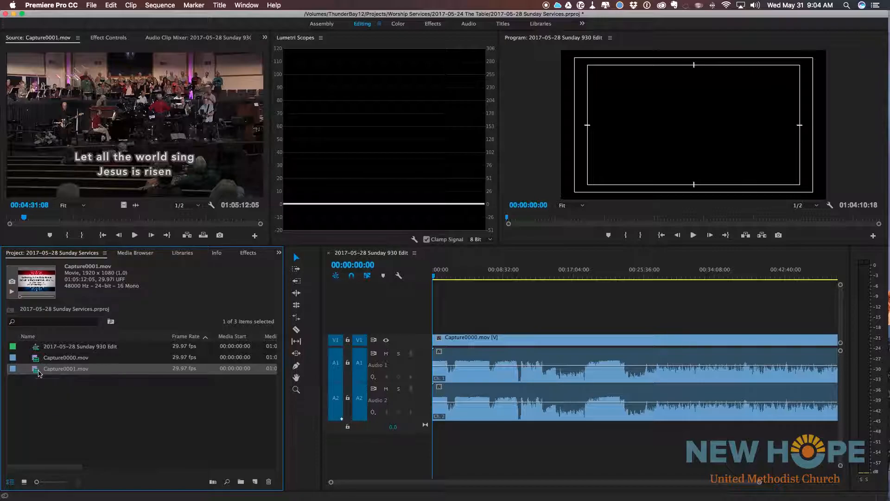
left_click_drag(256, 473, 255, 480)
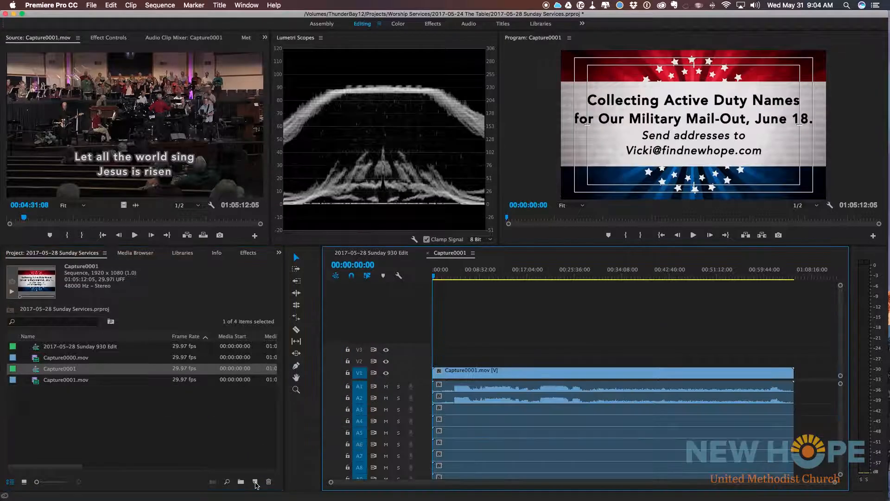
left_click(58, 371)
type("2017-05-28 Sunday 1100 Edit")
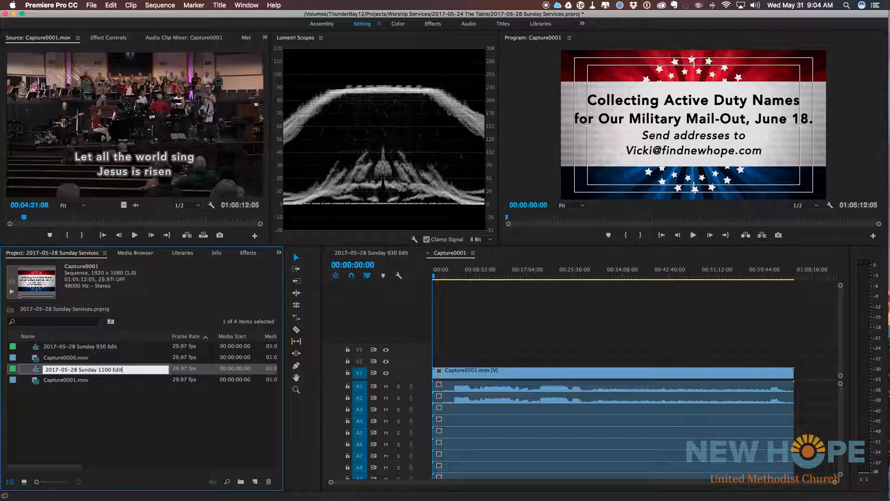
key("Tab")
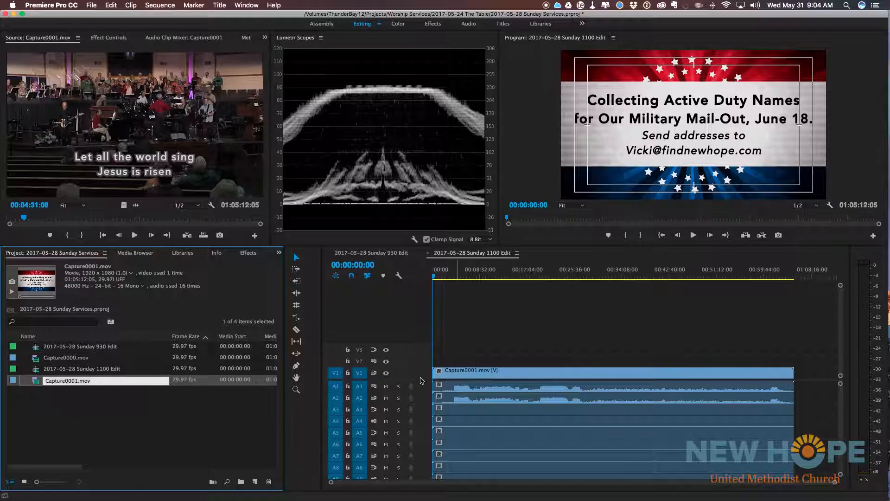
- Delete the unused audio clips on tracks A3 through A16, keeping the video and the first two audio tracks
left_click_drag(403, 379, 407, 333)
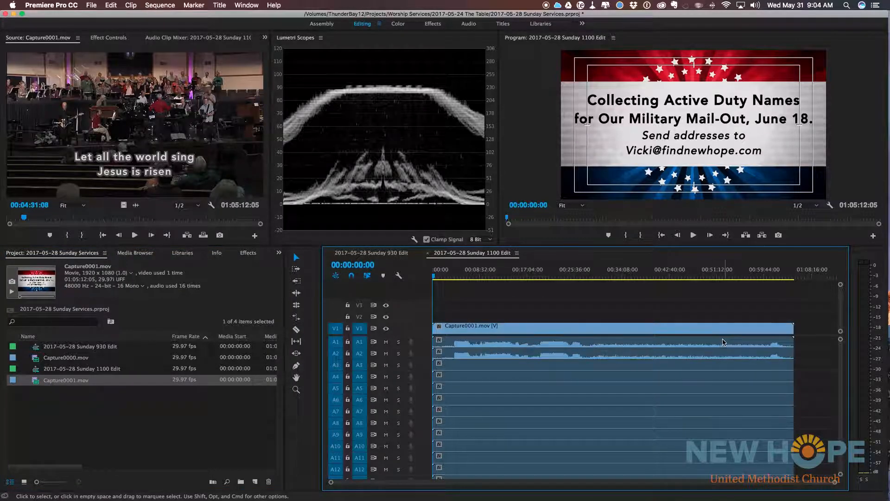
scroll(421, 410, "down", 2)
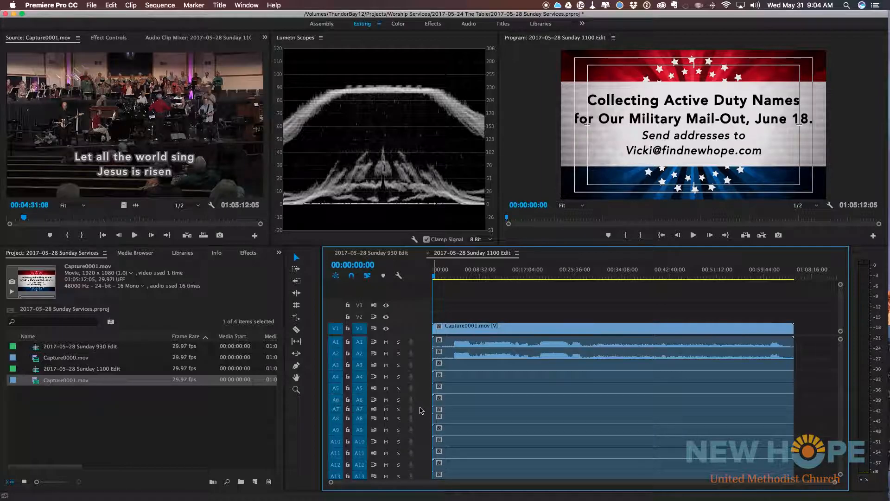
left_click_drag(421, 334, 418, 304)
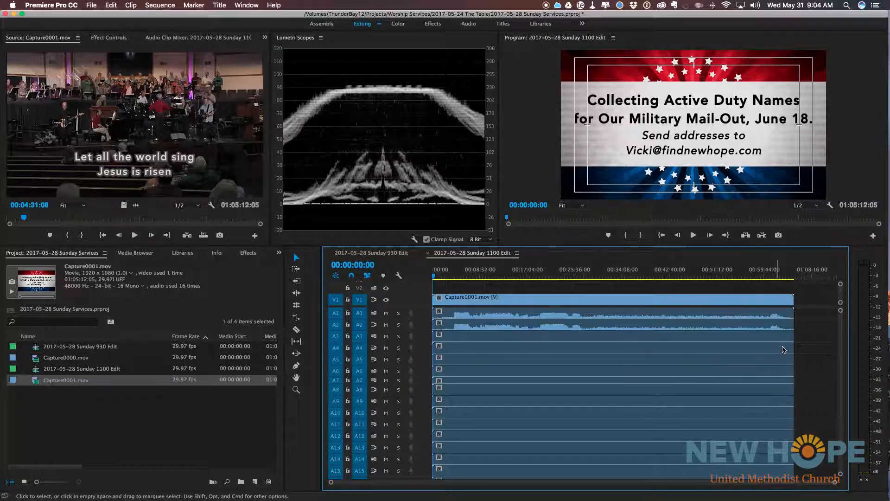
left_click_drag(805, 340, 721, 479)
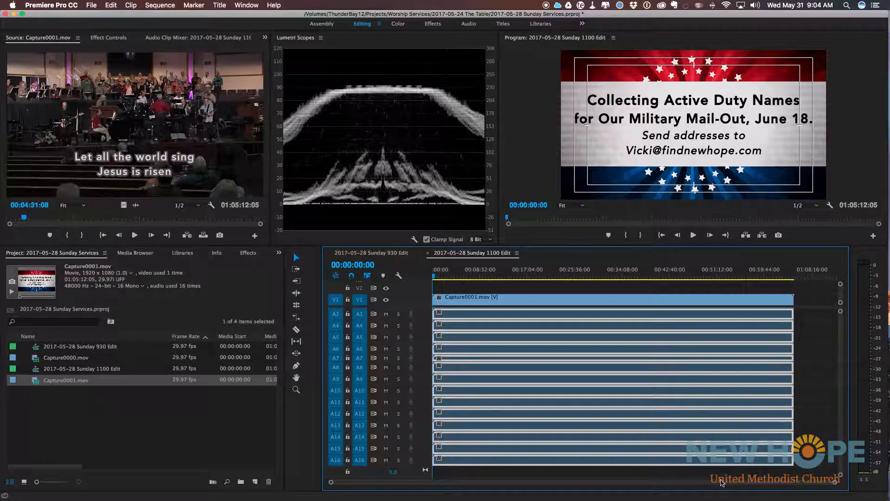
key("Delete")
- Delete all empty video and audio tracks from the sequence, and enlarge the two remaining audio tracks to show their waveforms
scroll(495, 383, "up", 2)
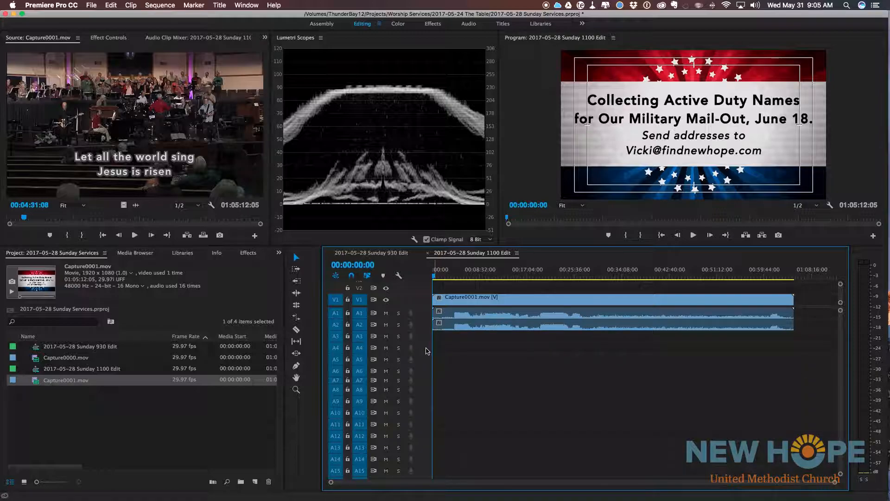
right_click(427, 351)
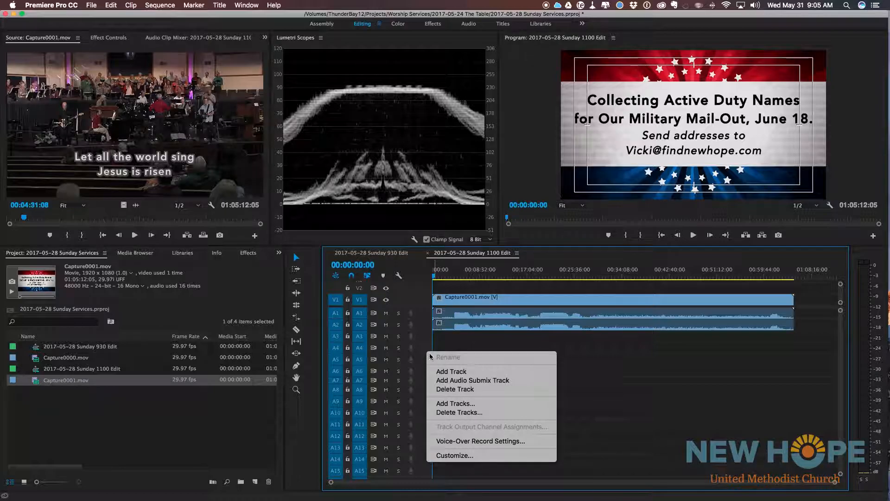
left_click(458, 412)
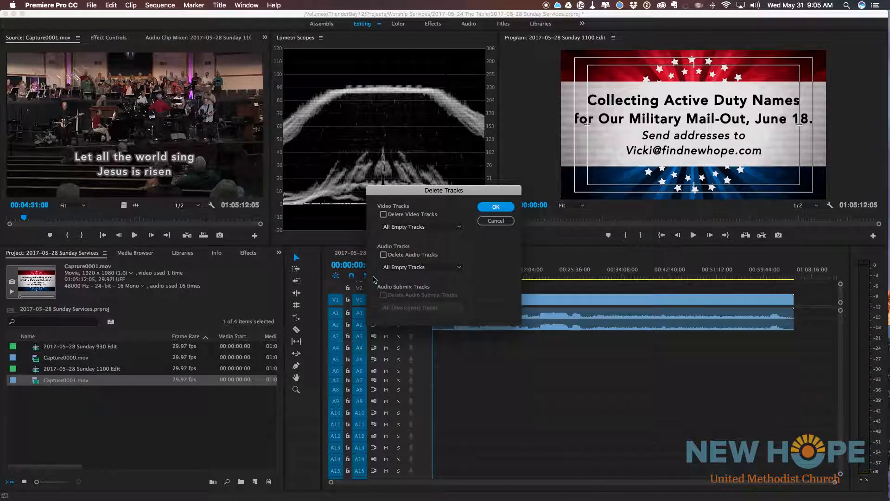
left_click(409, 216)
left_click(407, 254)
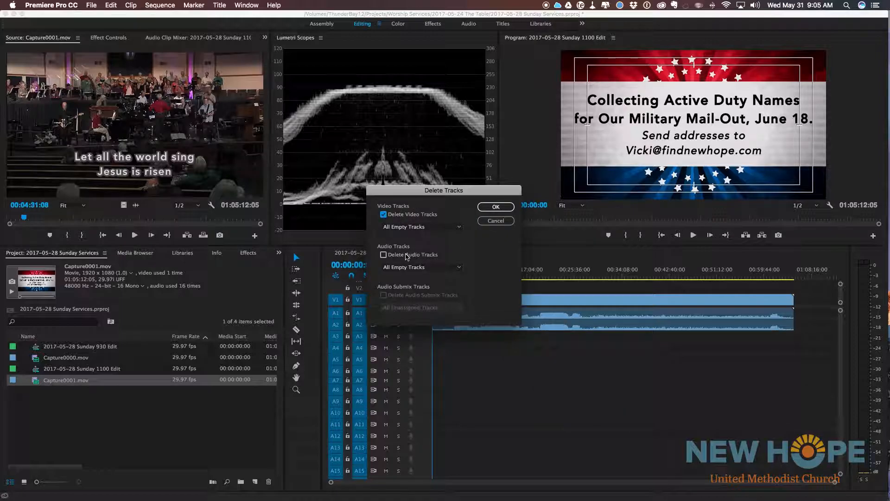
left_click(494, 206)
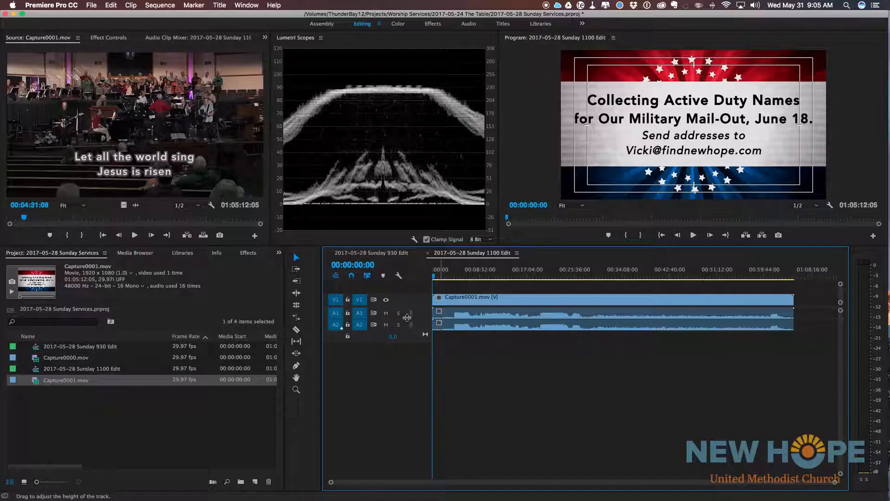
left_click_drag(407, 317, 399, 410)
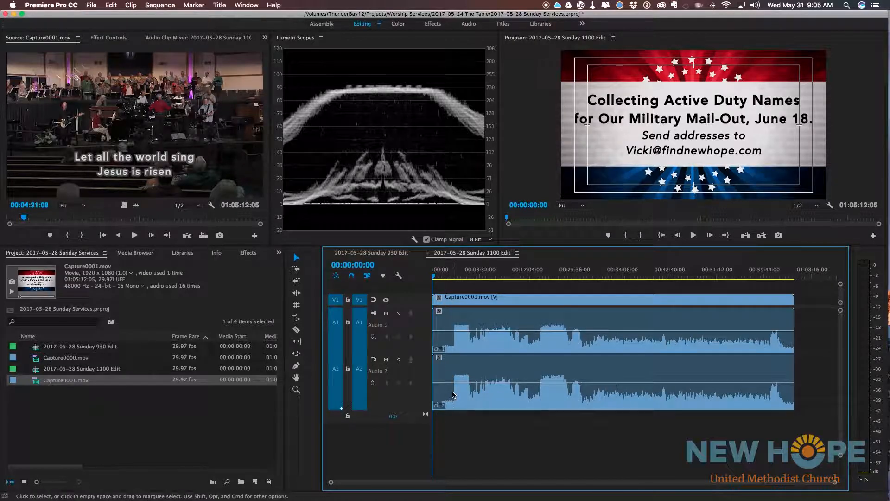
- Place the playhead at 00:03:55:10, near the first jump in the audio waveform, and examine that section up close
mouse_move(455, 280)
left_mouse_down()
mouse_move(440, 278)
mouse_move(456, 281)
left_mouse_up()
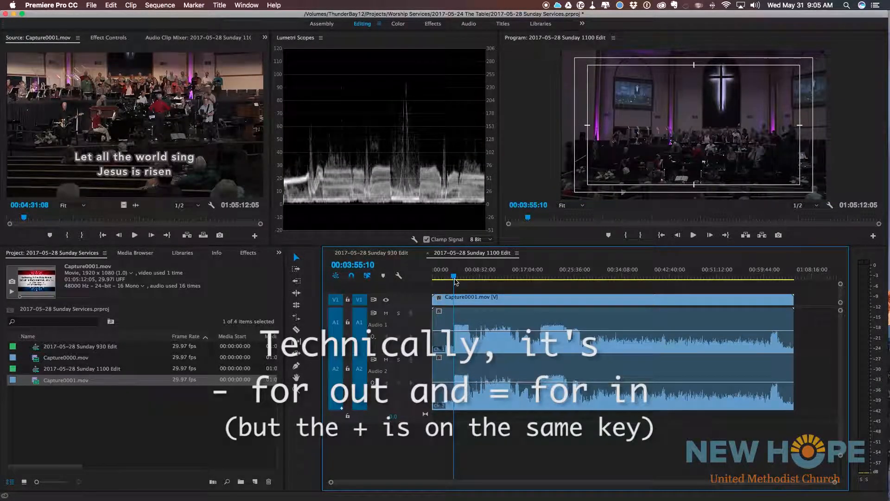
key("equal")
key("equal")
key("equal")
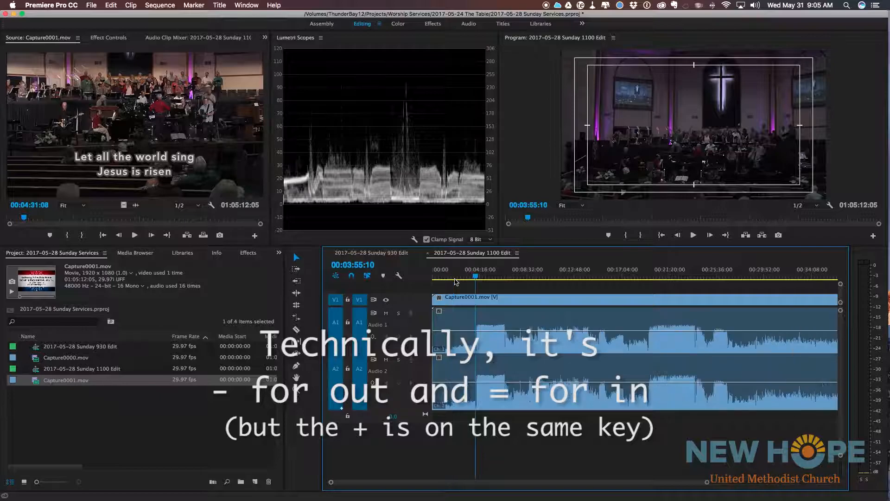
key("equal")
key("equal")
key("equal")
key("equal")
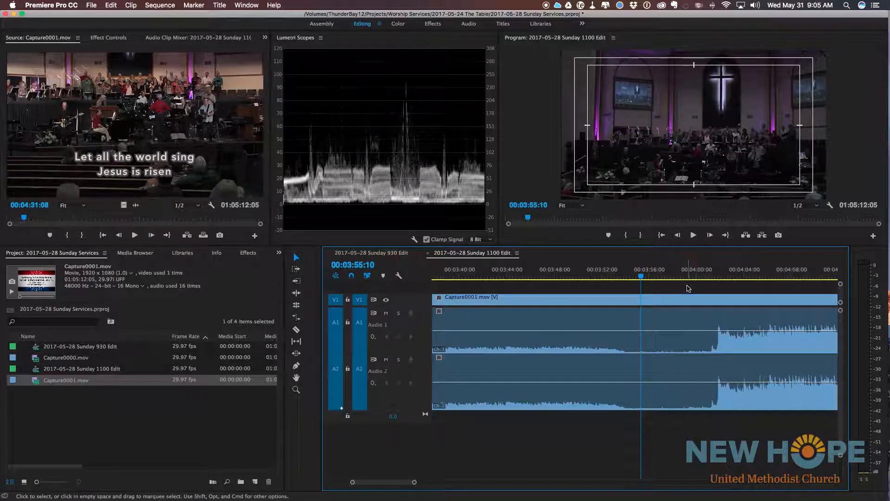
key("backslash")
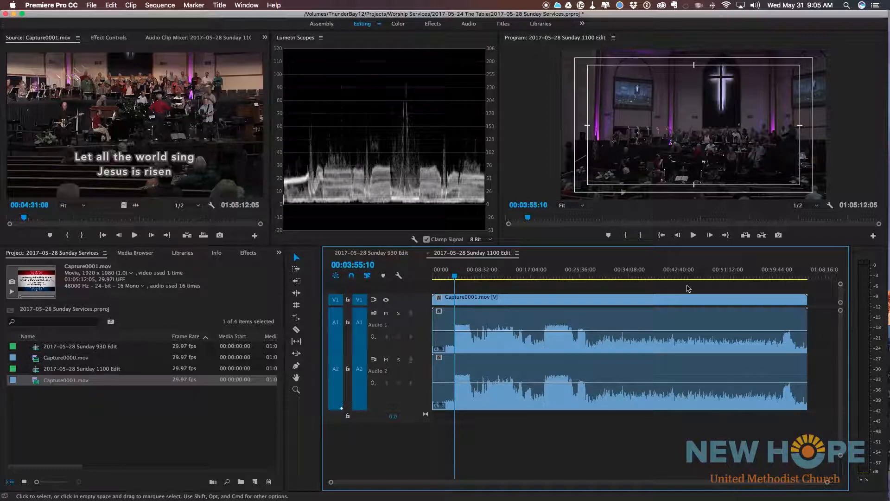
key("backslash")
- Find the start of the opening music by playback, mark an out point at 00:04:01:19, and extract everything before it
left_click_drag(670, 277, 699, 280)
key("space")
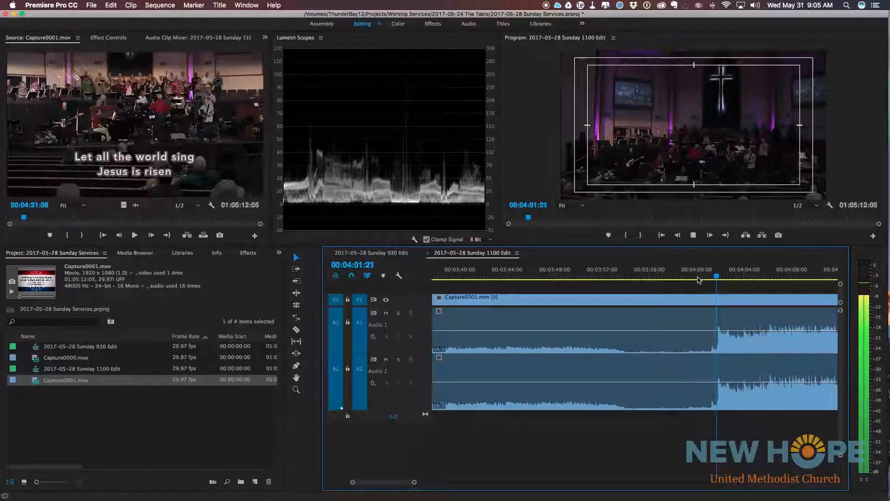
key("space")
key("space")
key("space")
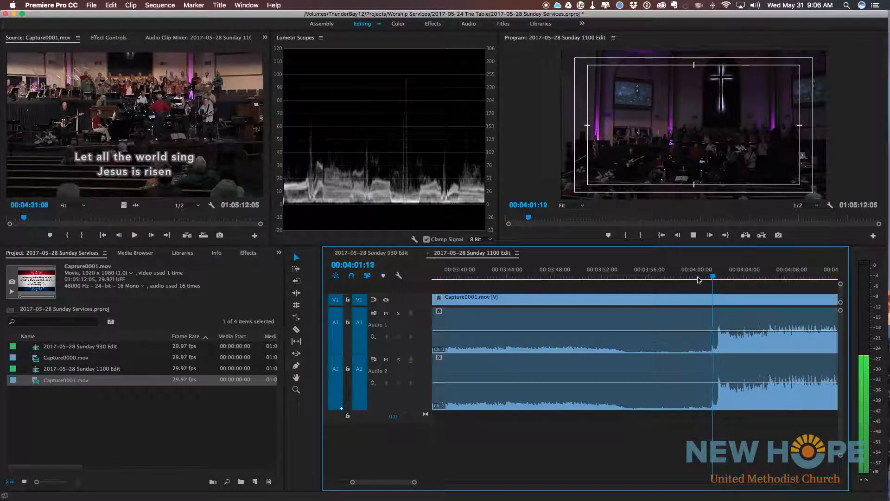
key("space")
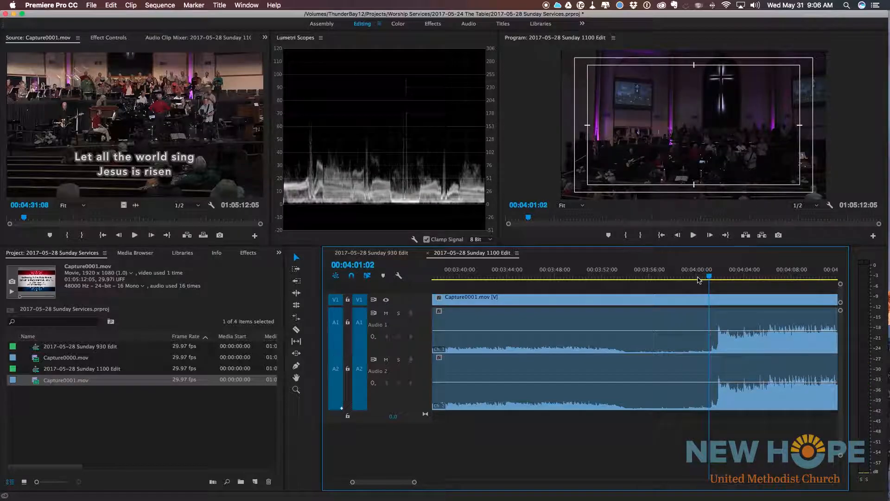
key("space")
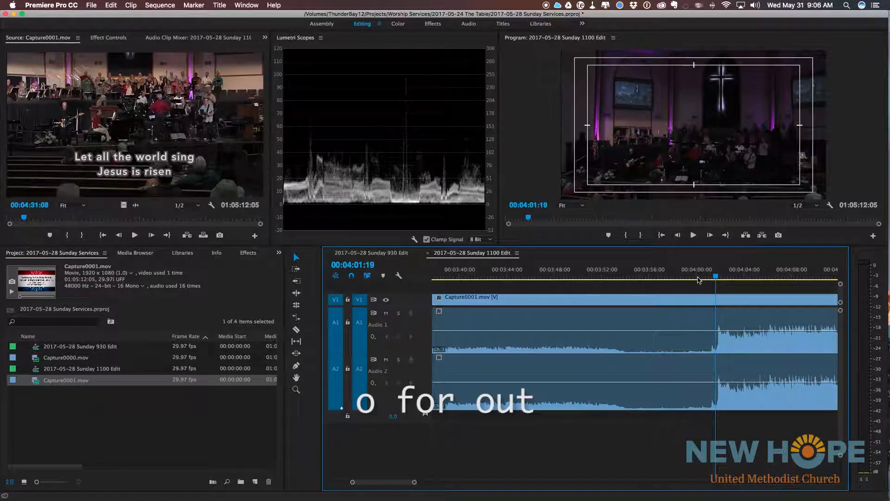
key("o")
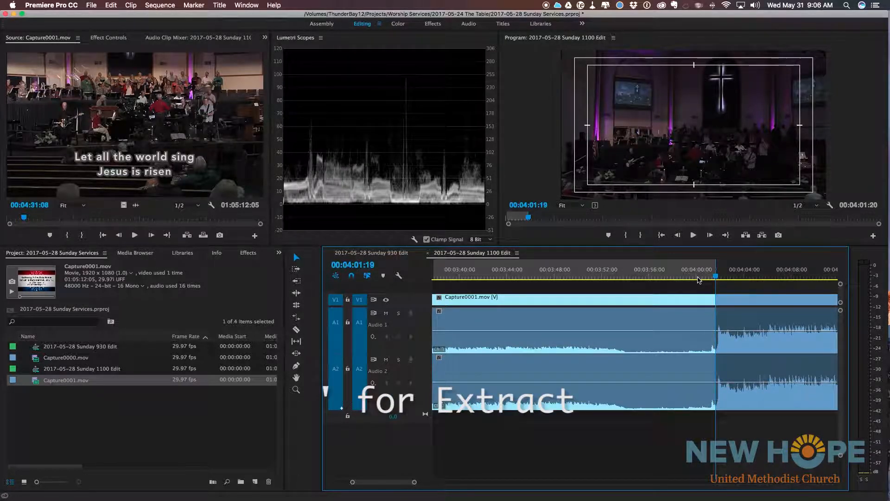
key("apostrophe")
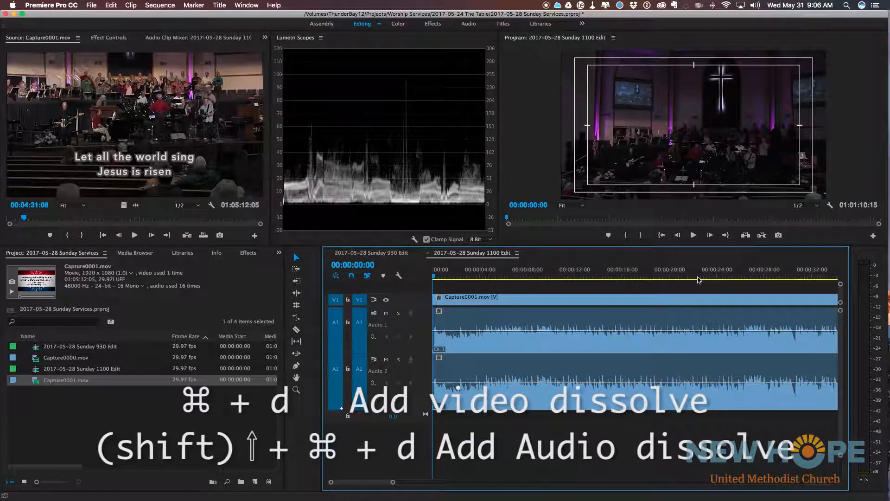
- Add the default video and audio dissolves at the start of the sequence and play back the opening
key("super+d")
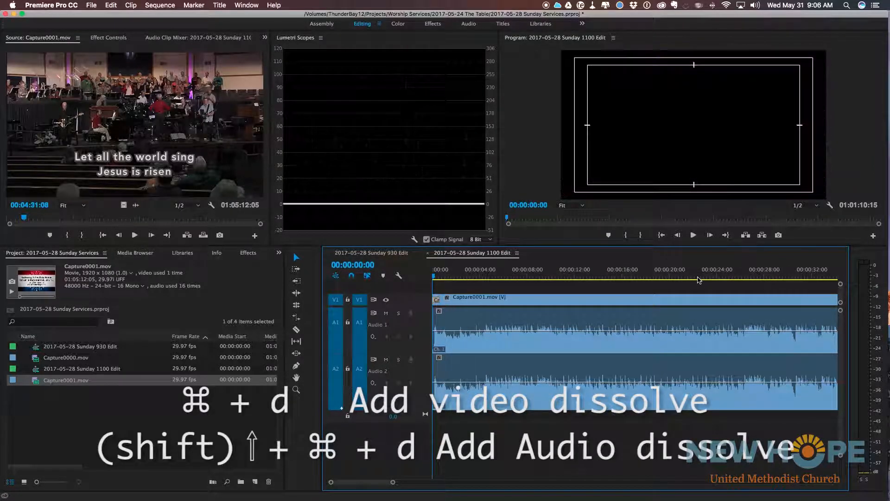
key("shift+super+d")
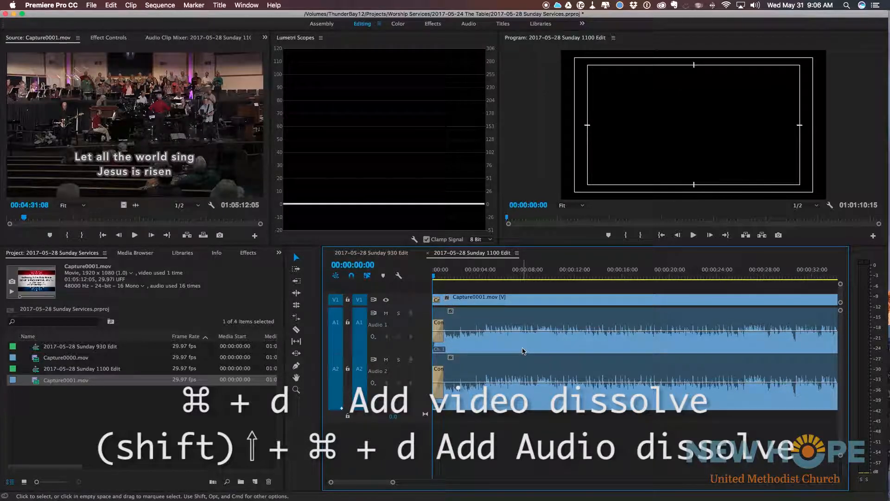
key("space")
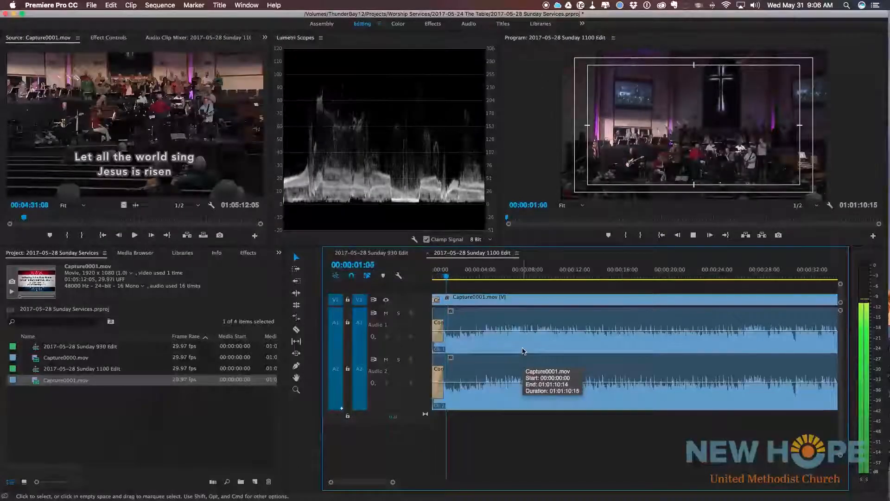
key("space")
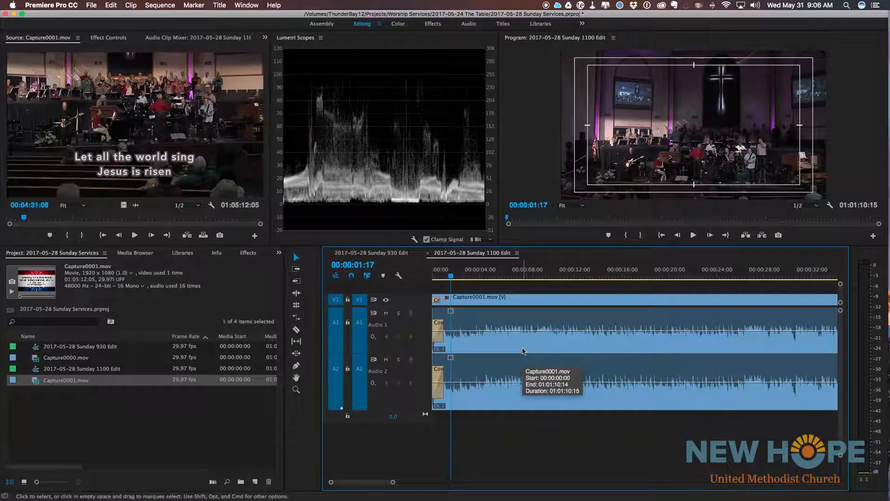
- Find the end of the opening music by playback and place the playhead at 00:02:33:28
key("backslash")
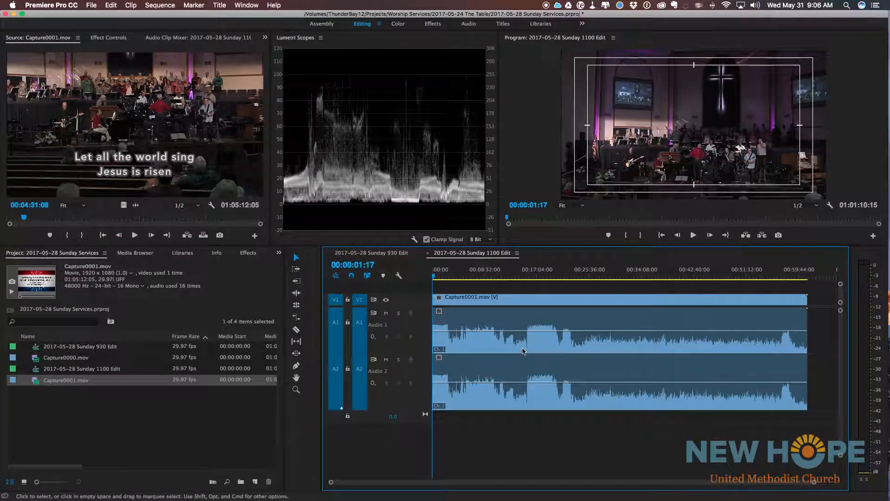
left_click_drag(438, 277, 450, 281)
key("backslash")
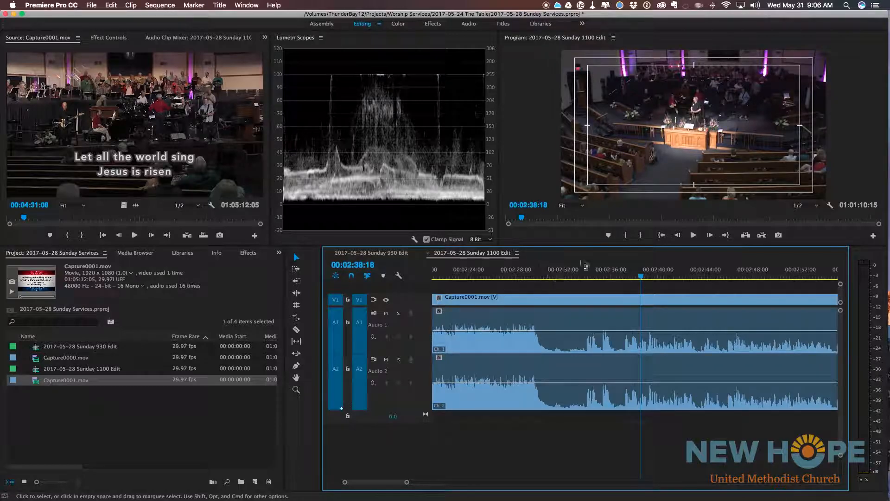
left_click_drag(624, 278, 557, 278)
key("space")
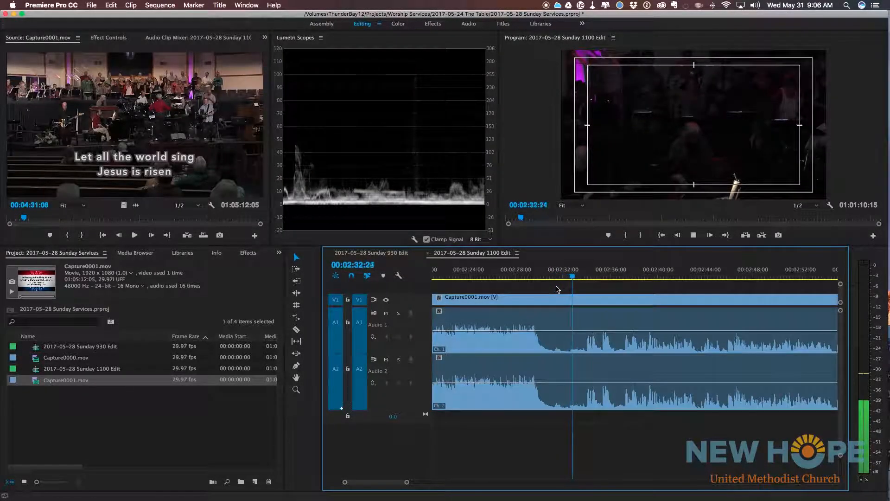
key("space")
left_click_drag(589, 276, 587, 276)
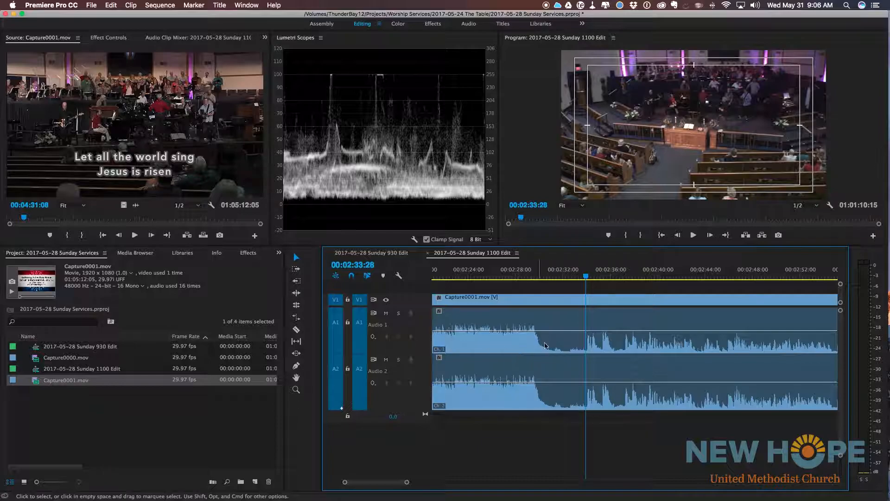
- Add an edit to all tracks at the playhead and apply the default audio and video dissolves to the cut
left_click(160, 6)
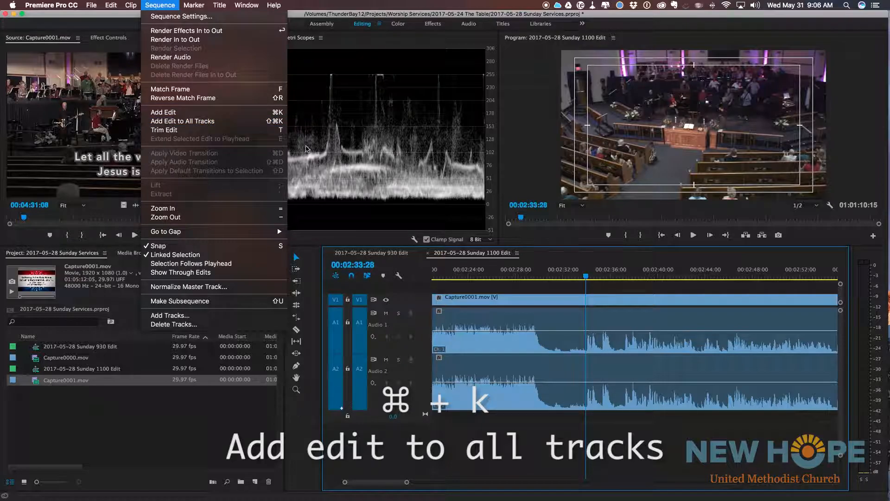
key("shift+super+k")
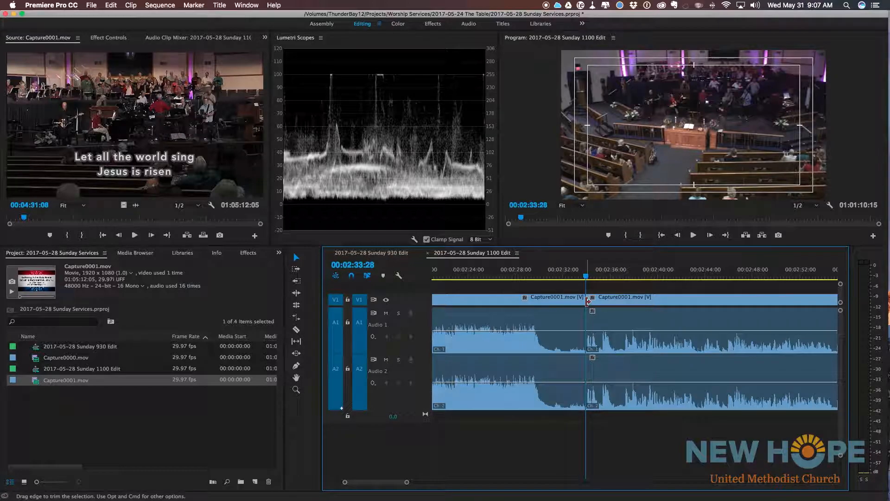
key("super+shift+d")
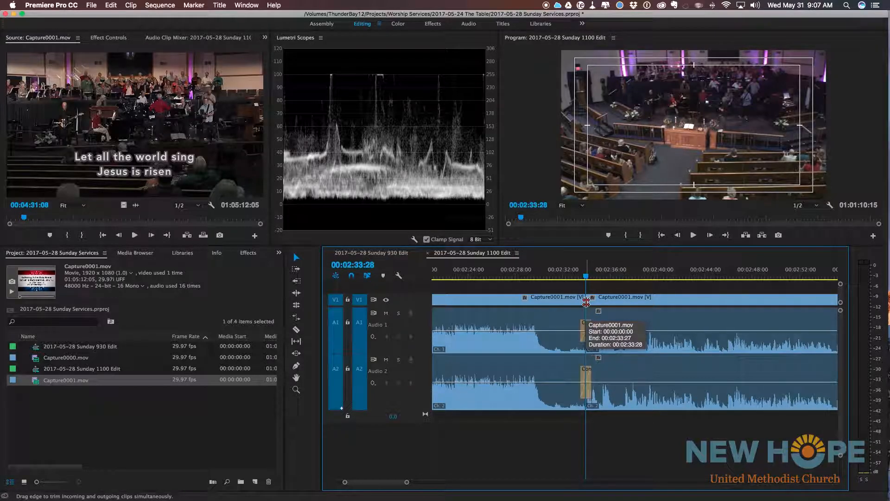
key("super+d")
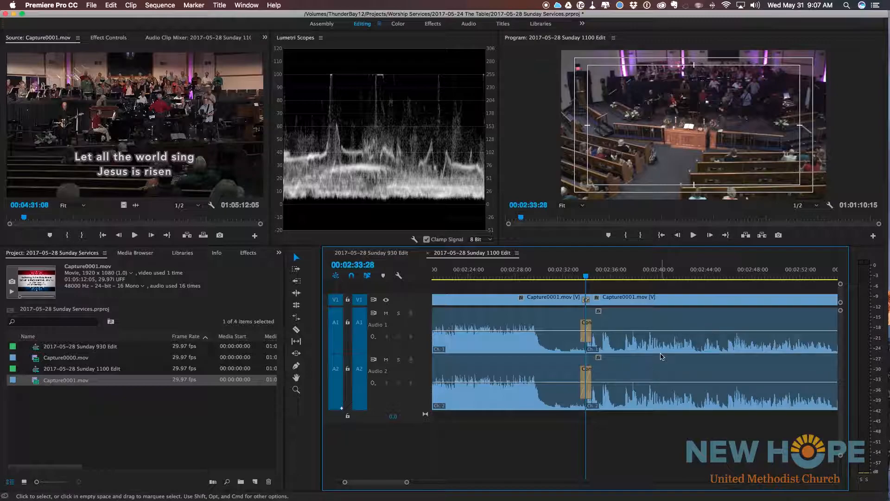
- Cut the sequence at 00:05:27:16, in the quiet gap before the next music, and add the default audio dissolve there
key("backslash")
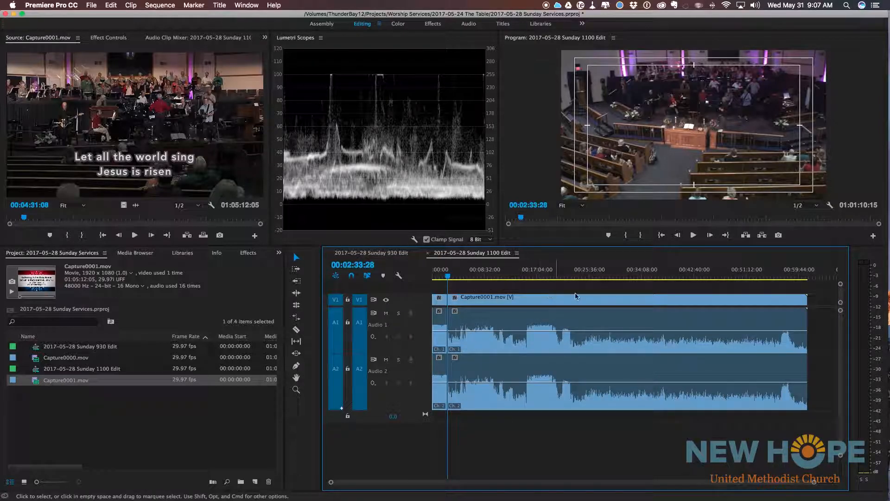
mouse_move(471, 277)
left_mouse_down()
mouse_move(459, 276)
mouse_move(468, 277)
left_mouse_up()
key("backslash")
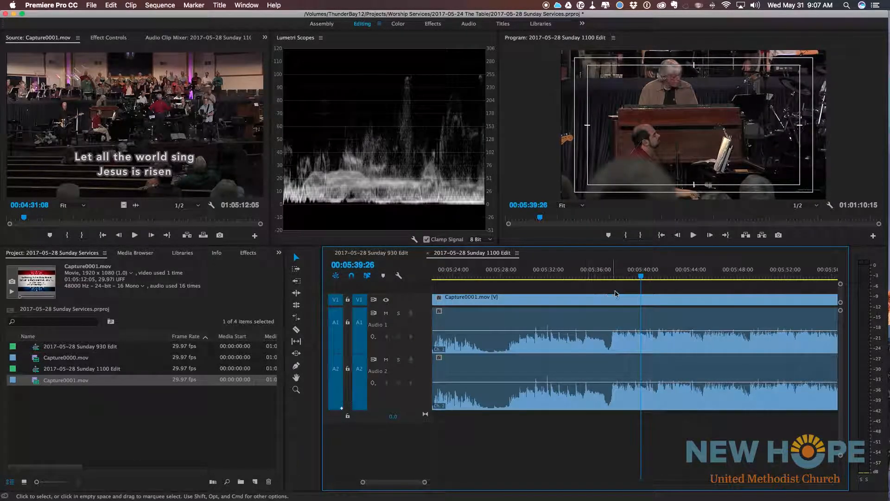
left_click(618, 278)
left_click_drag(617, 278, 500, 307)
key("space")
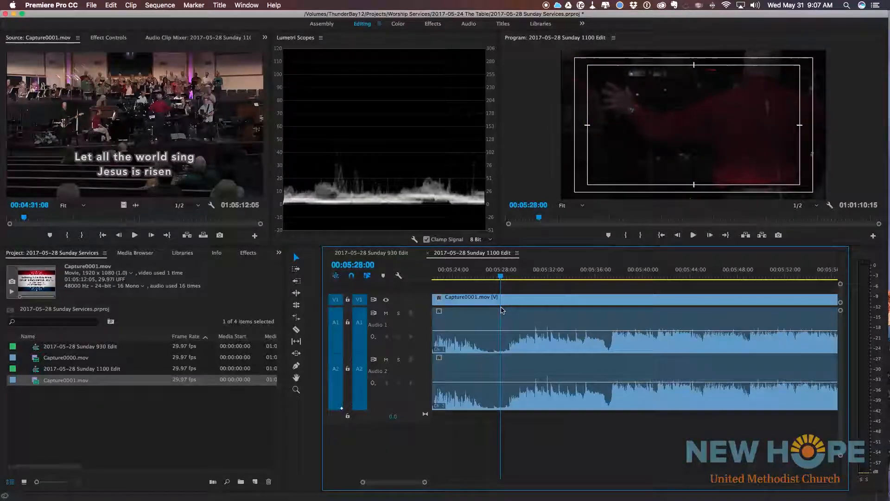
left_click_drag(516, 280, 495, 280)
key("super+k")
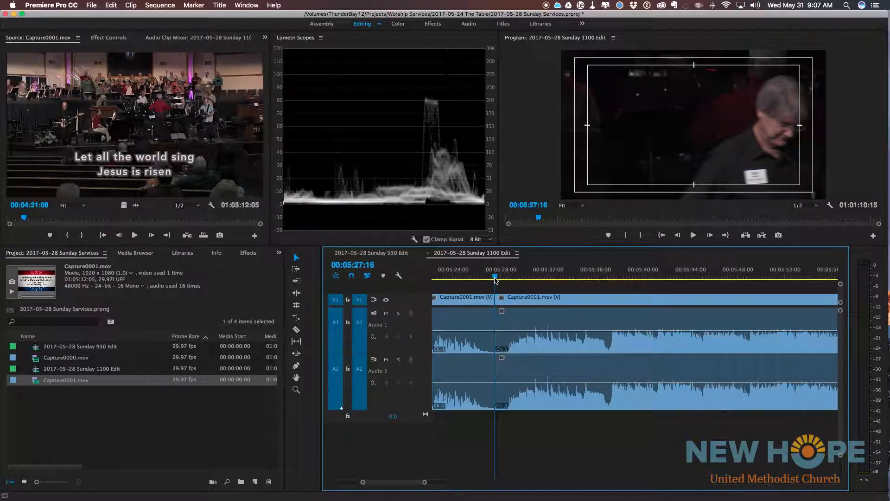
key("super+shift+d")
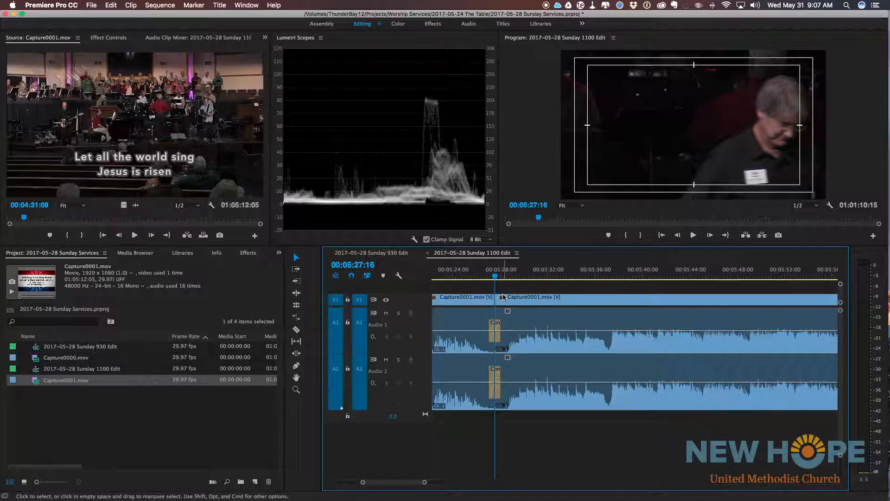
- Add an unnamed chapter marker at the 00:05:27:16 cut
left_click(193, 5)
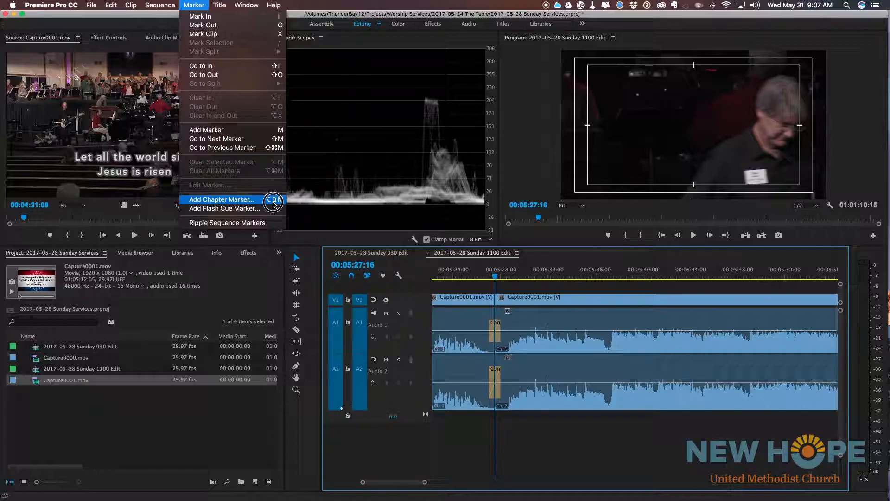
left_click(342, 242)
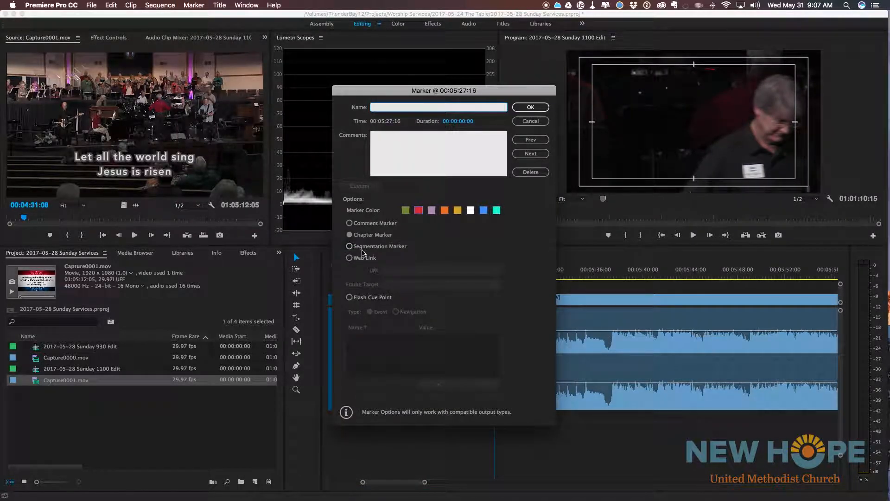
left_click(529, 107)
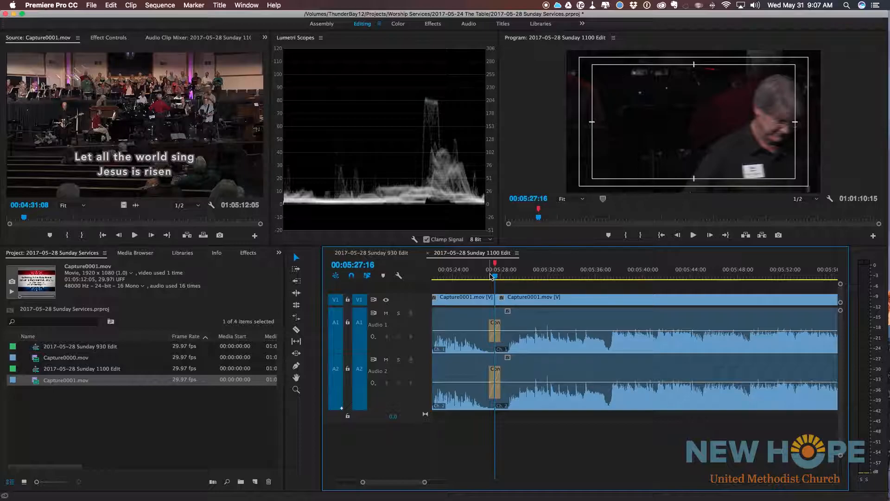
- Add unnamed markers at the 00:02:33:28 cut and at the sequence start, and return the playhead to 00:05:27:16
key("Up")
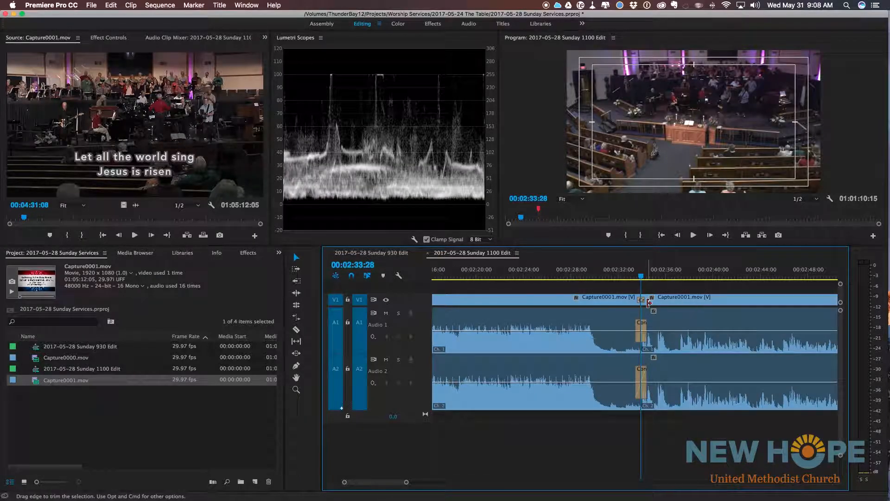
key("m")
key("m")
key("Return")
key("Home")
key("m")
key("m")
key("Return")
key("Down")
key("Down")
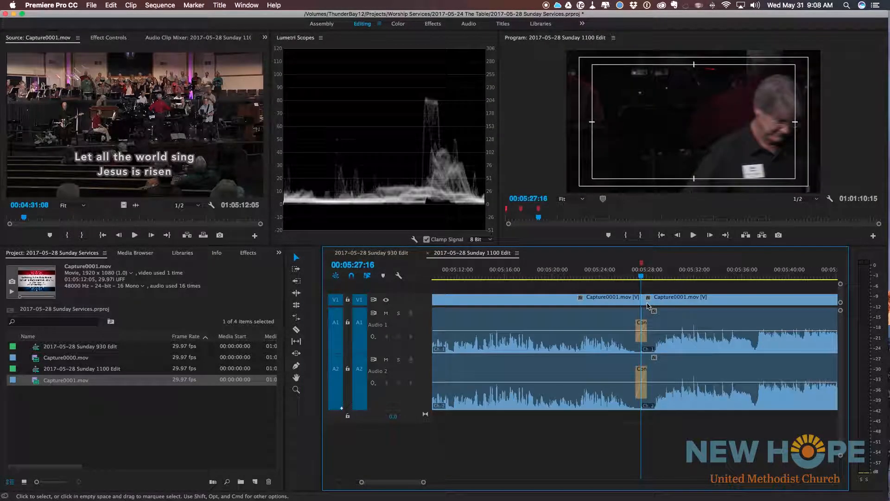
- Review the passage from about 00:19:35 through the marked cut at about 00:19:42 by playback
key("backslash")
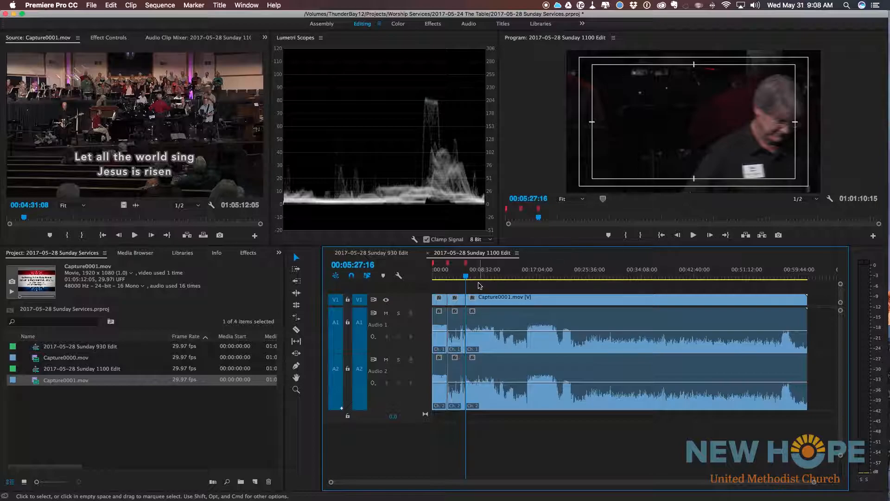
left_click_drag(479, 276, 494, 280)
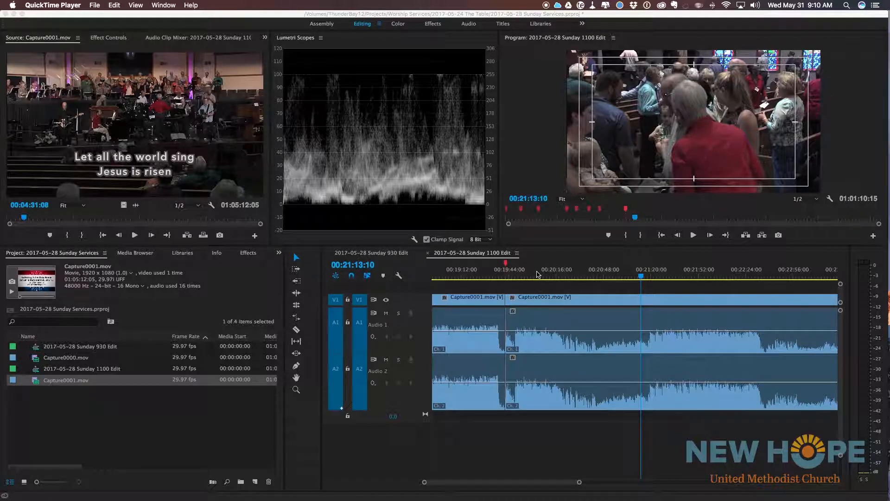
left_click(572, 267)
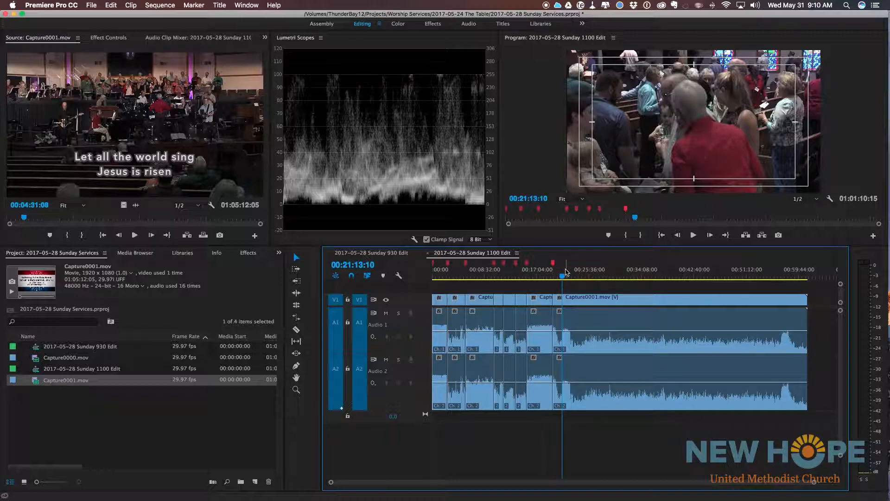
left_click_drag(543, 271, 497, 279)
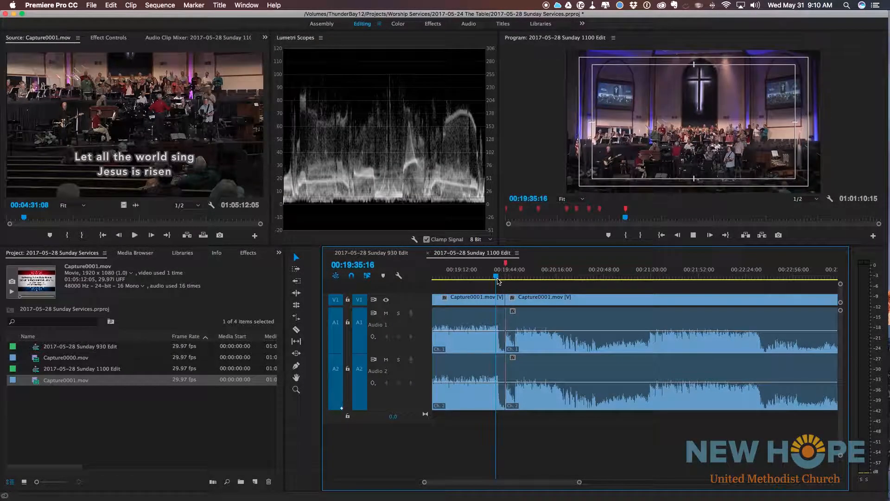
key("space")
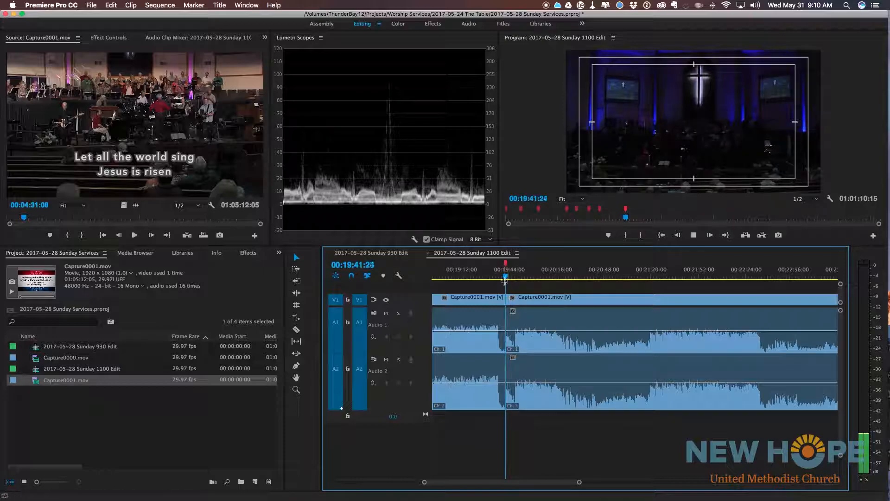
key("space")
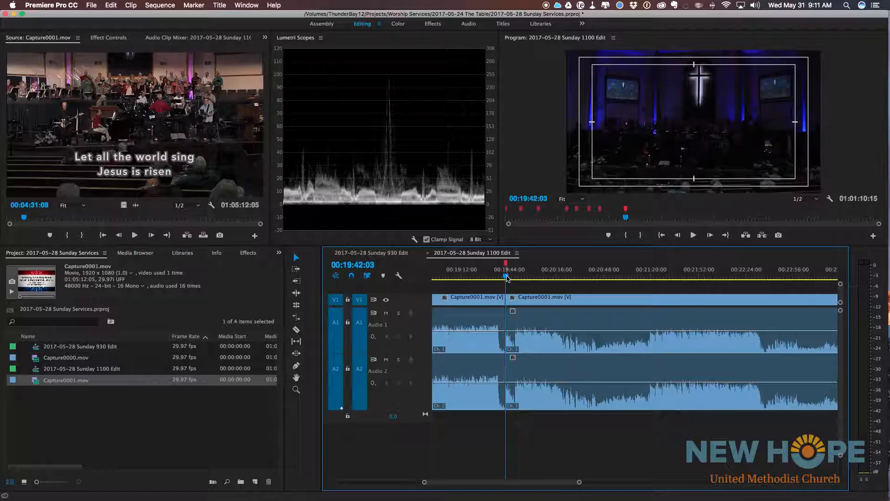
- Find the end of the Doxology by playback, cut the sequence at 00:20:20:18 and add the default audio dissolve to the cut
left_click_drag(506, 277, 598, 292)
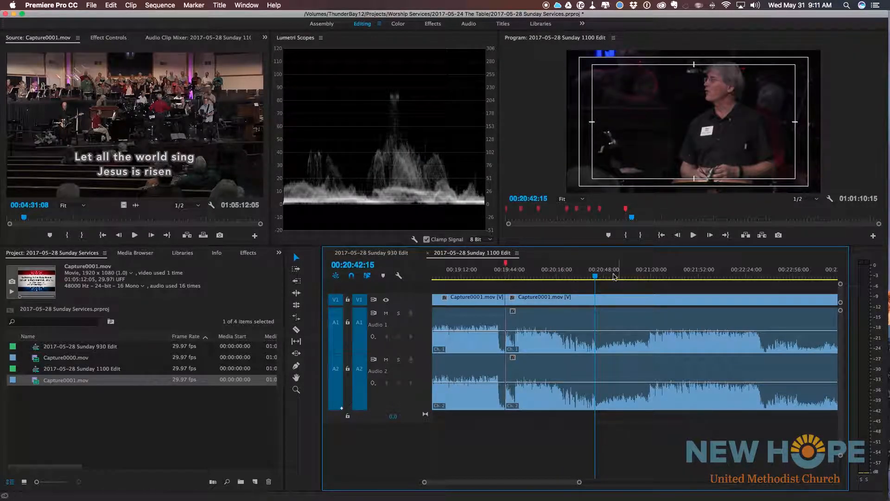
left_click_drag(596, 278, 558, 278)
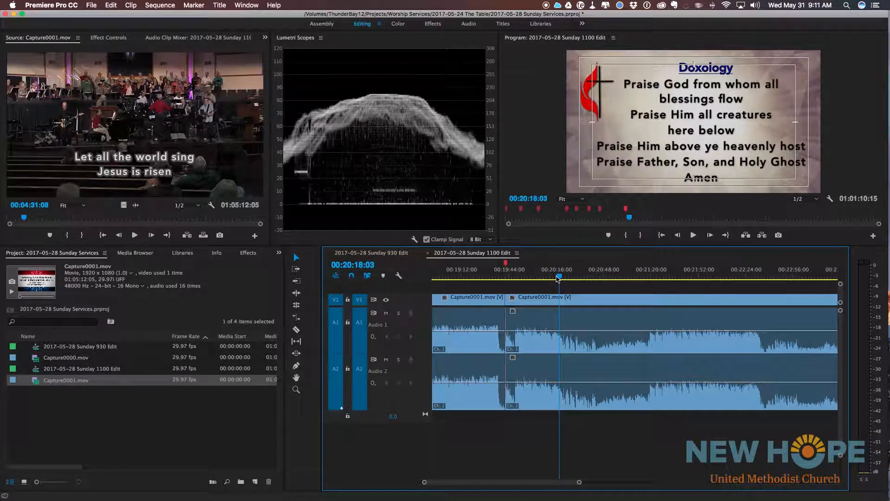
key("=")
key("=")
key("space")
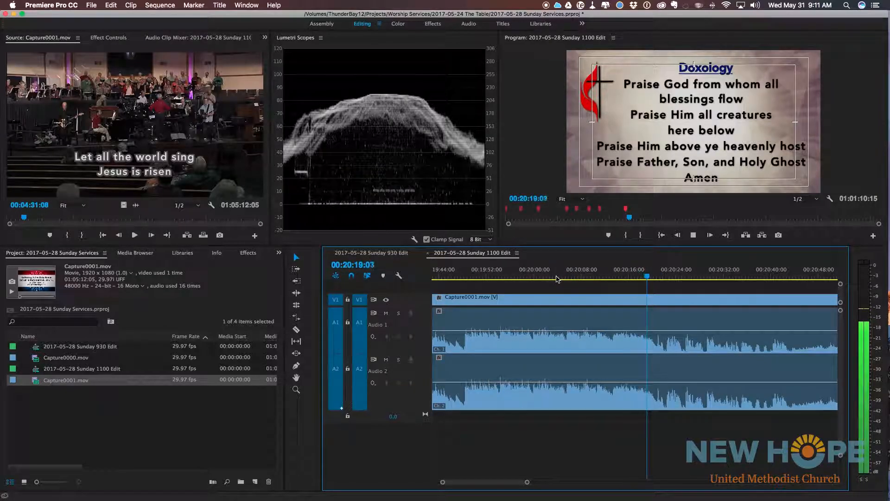
key("space")
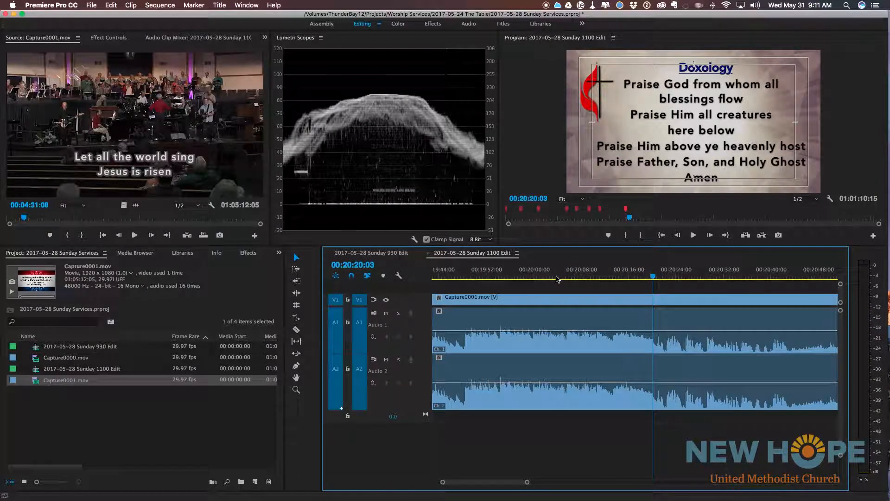
key("space")
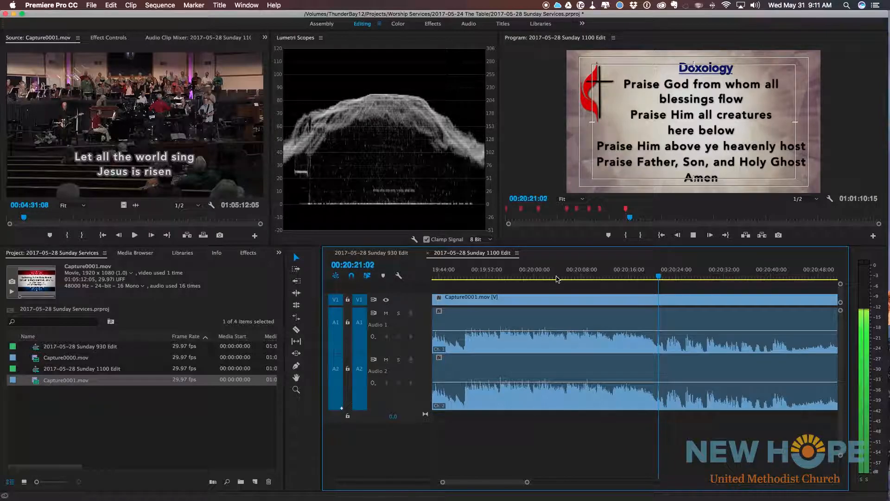
key("space")
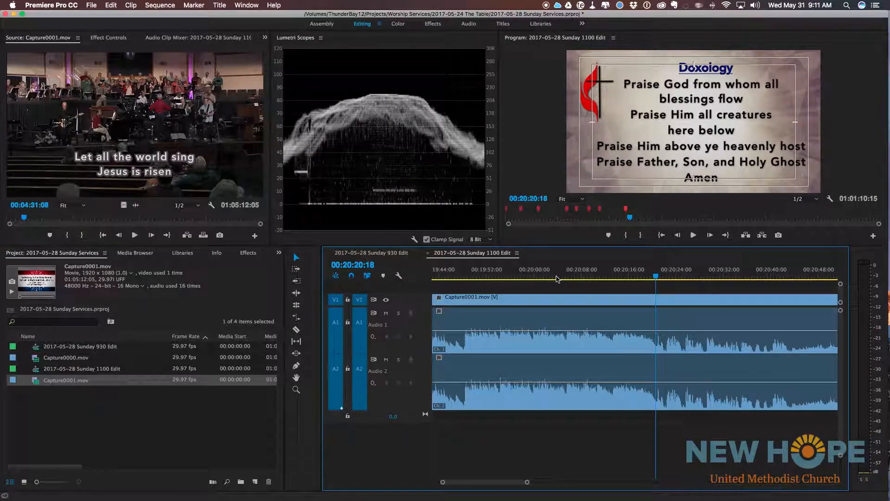
key("super+k")
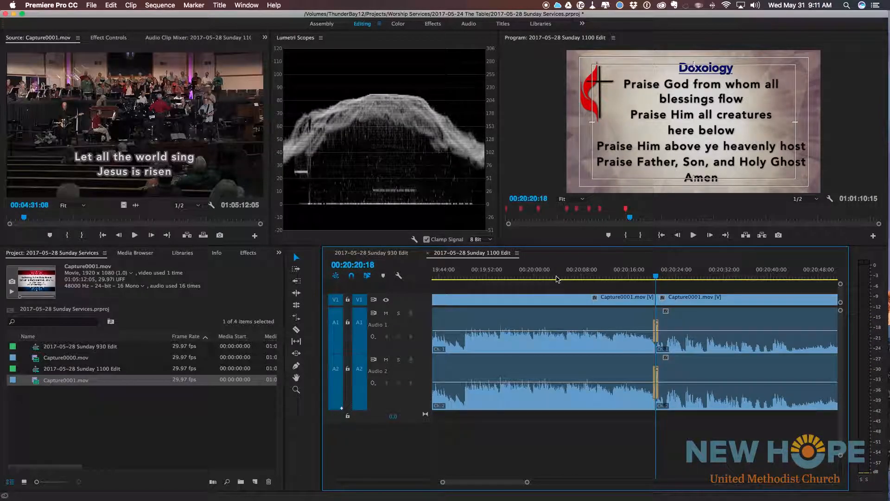
- Find the next section change by playback, cut the sequence at 00:21:17:29, and add the audio dissolve and an unnamed chapter marker there
key("backslash")
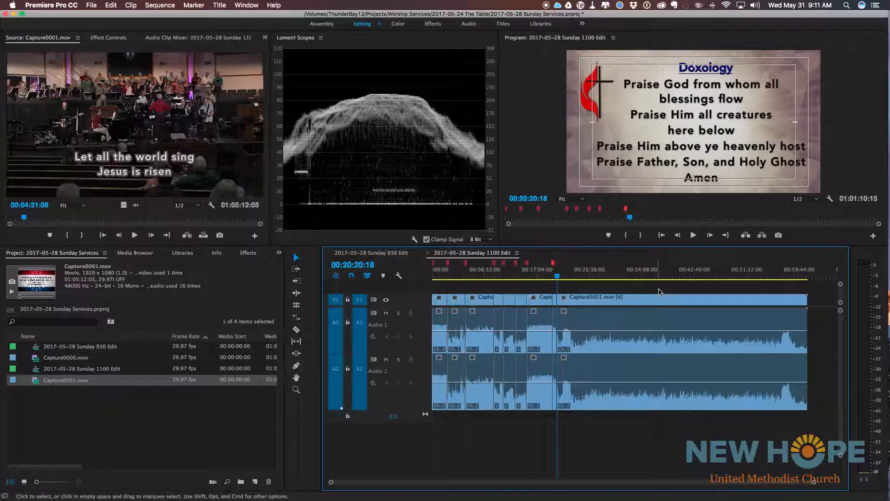
key("backslash")
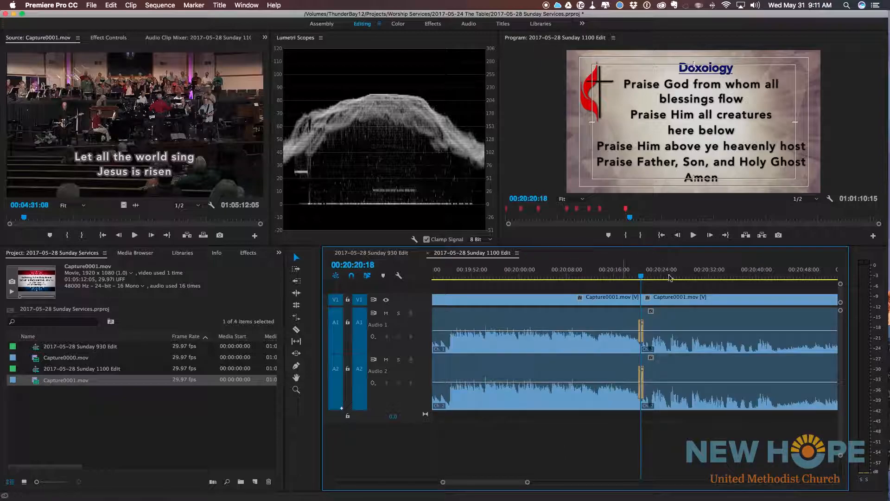
scroll(809, 268, "right", 3)
left_click_drag(630, 273, 772, 274)
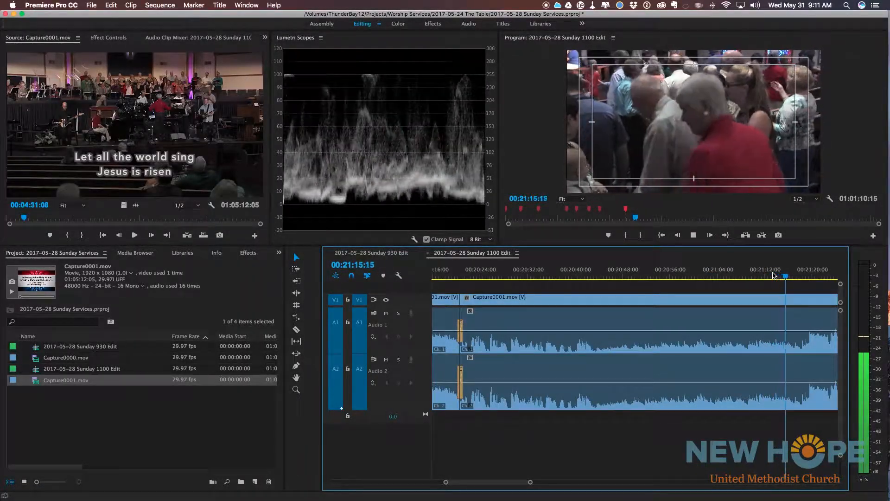
key("space")
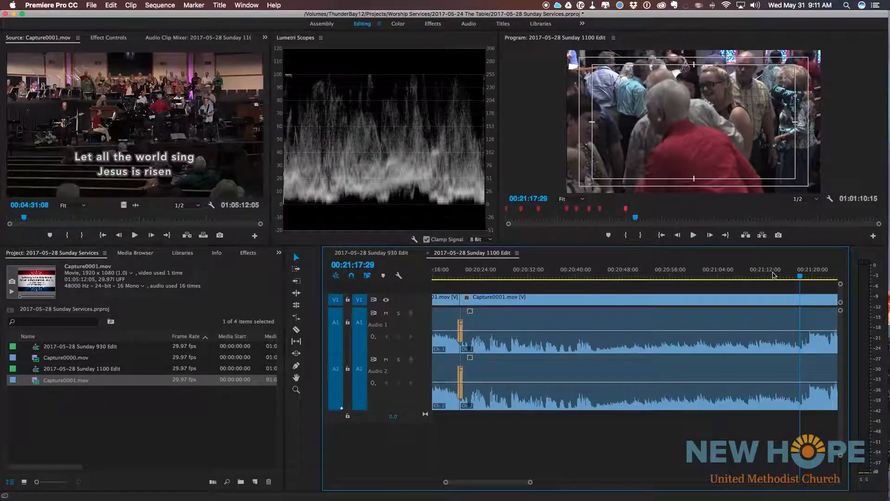
key("super+k")
key("m")
key("m")
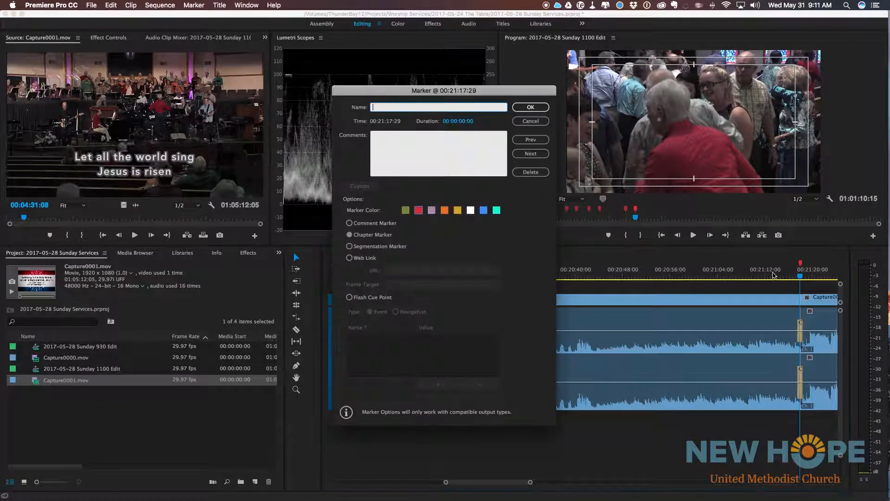
key("Return")
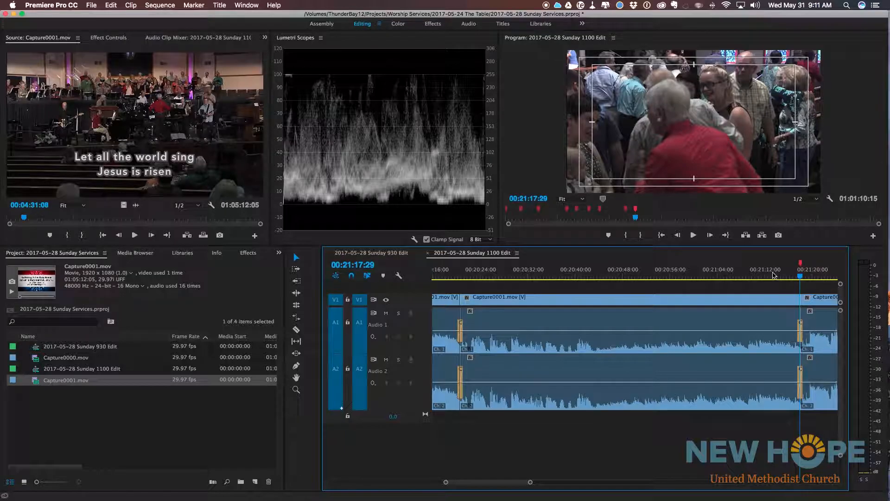
key("space")
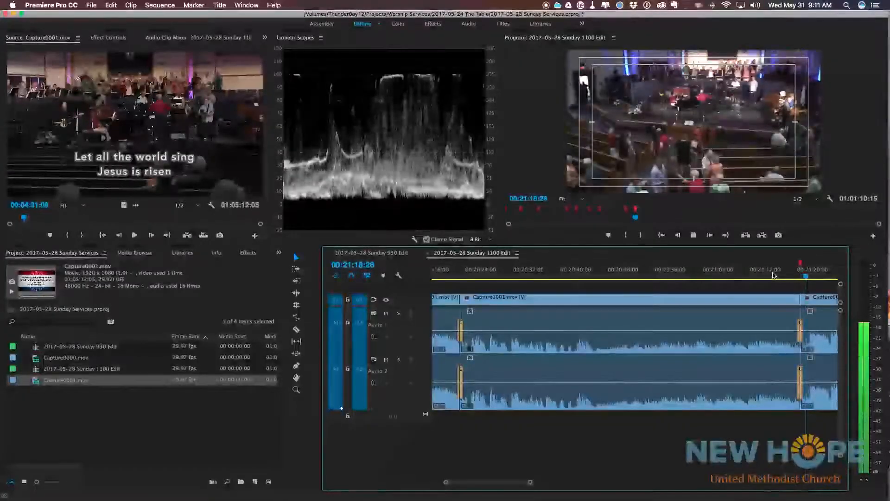
key("space")
- Find the audio dip in the music around 00:07:45 by playback, then cut the sequence and add a chapter marker at 00:07:45:24
key("backslash")
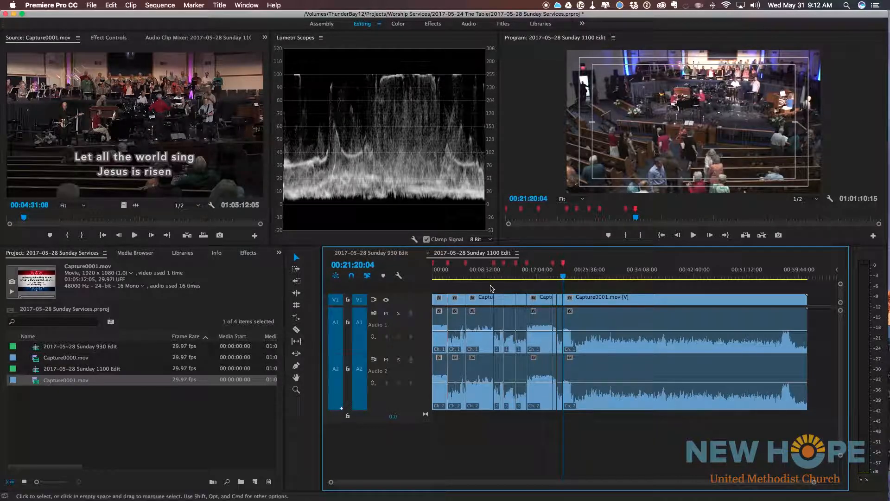
left_click(478, 276)
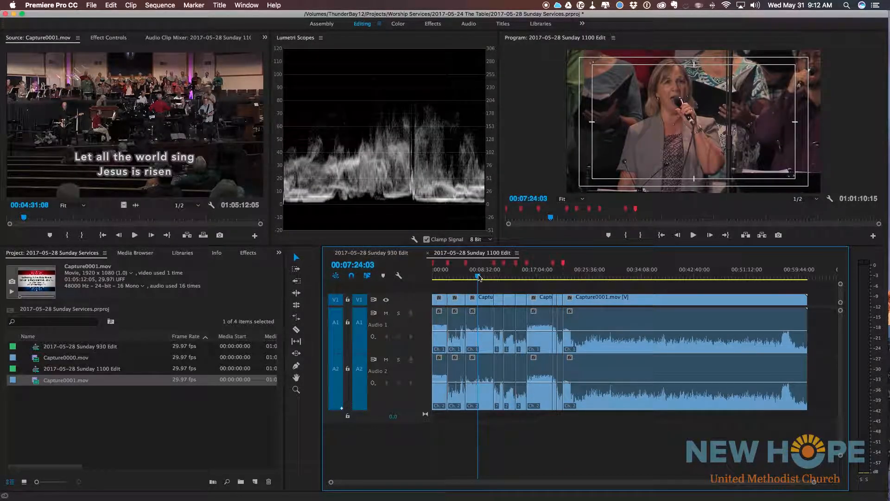
key("equal")
key("equal")
key("equal")
key("equal")
key("equal")
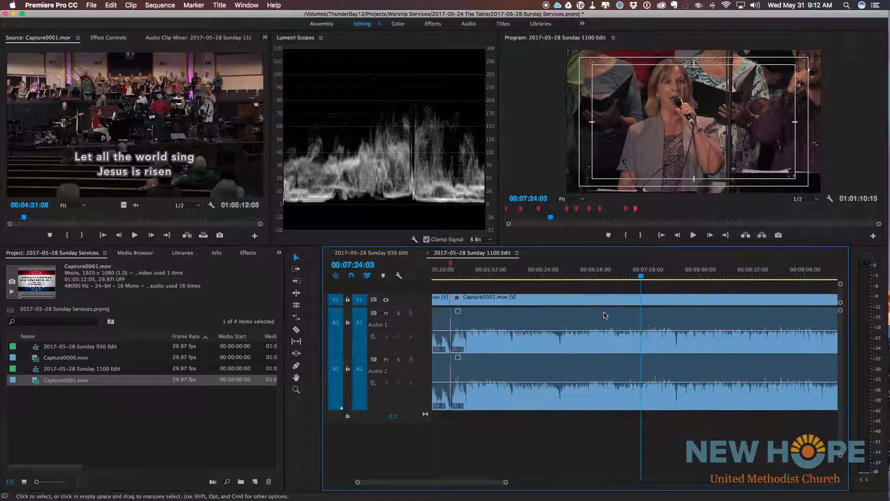
scroll(632, 317, "right", 5)
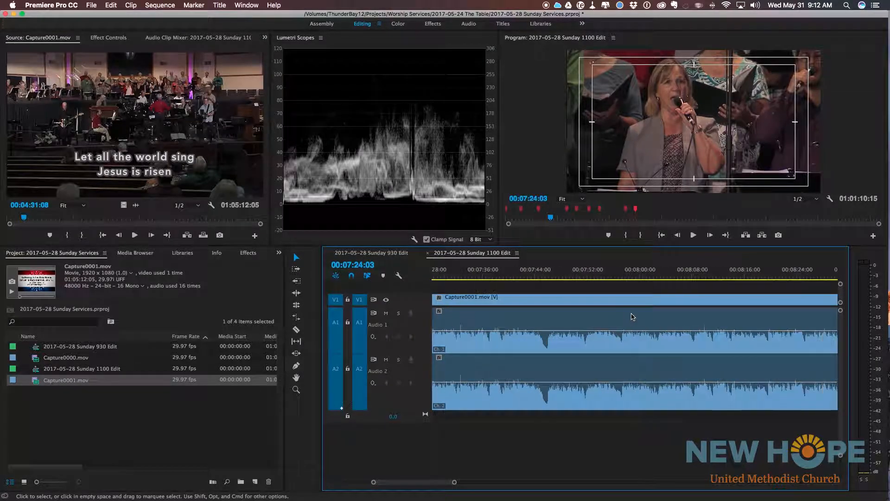
left_click(537, 275)
key("space")
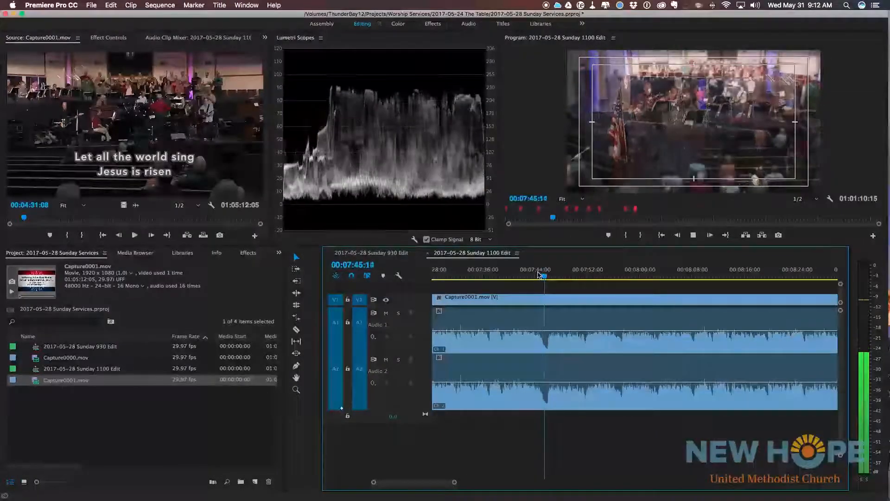
left_click(547, 276)
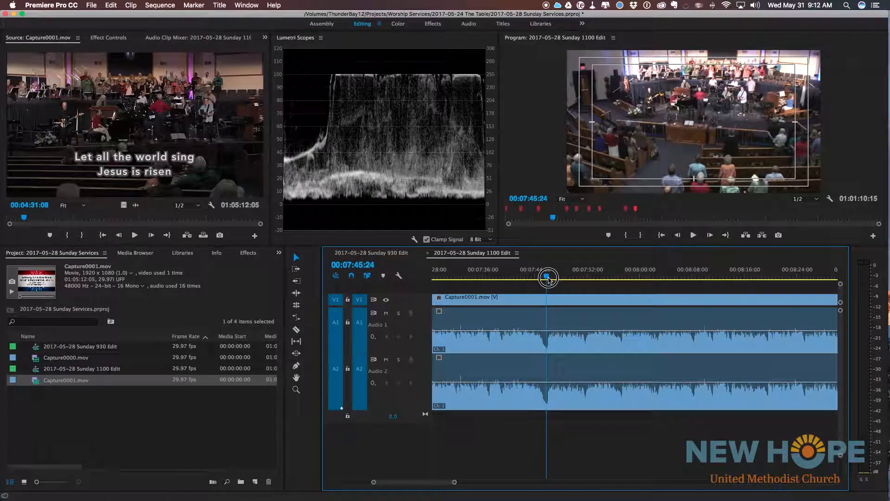
key("super+k")
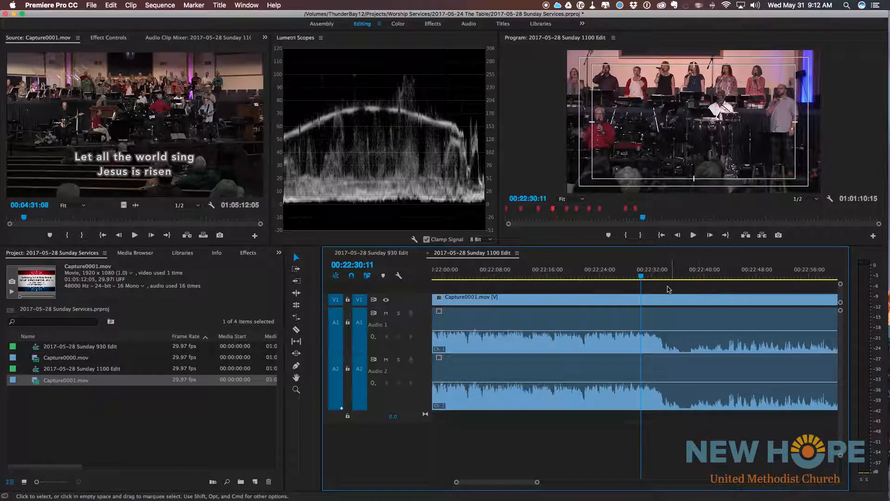
- Play the quiet passage after the song, cut the sequence at 00:22:37:00, and add the default audio dissolve and a chapter marker there
left_click_drag(672, 277, 680, 280)
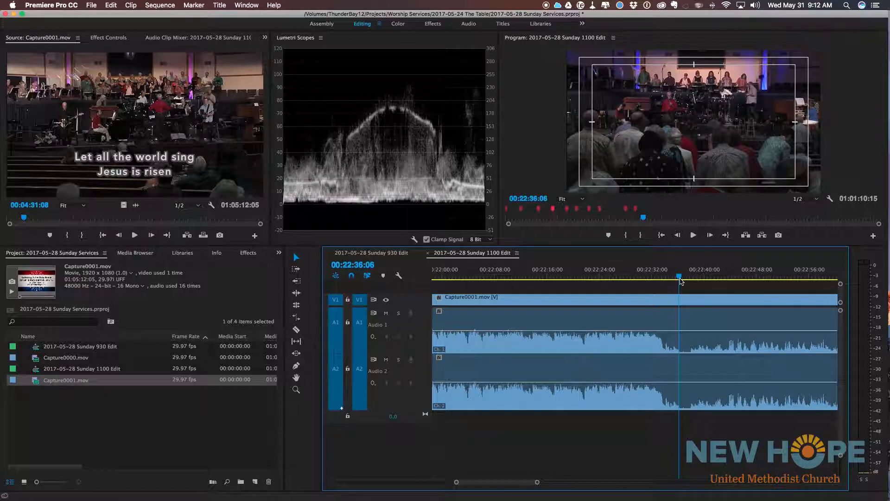
key("space")
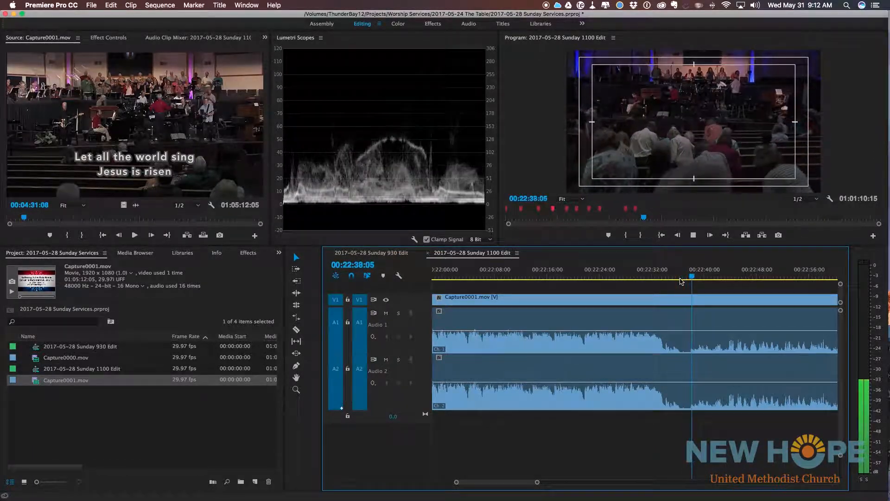
left_click(685, 278)
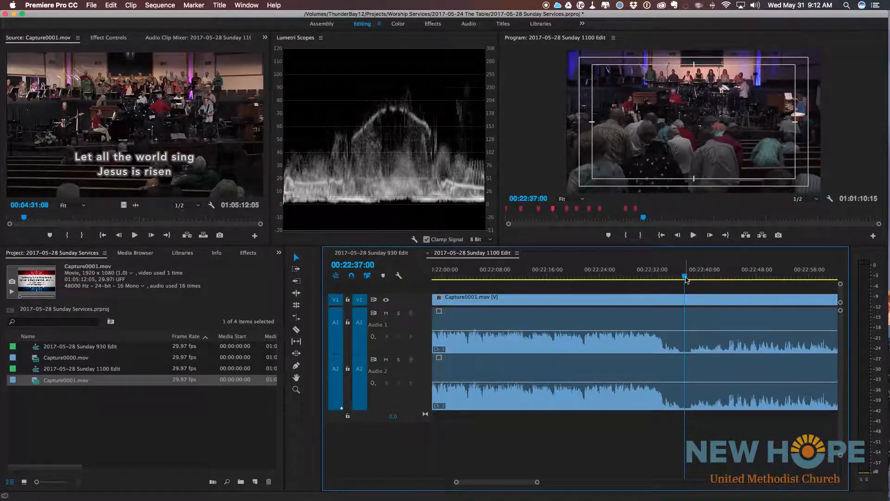
key("super+k")
key("super+shift+d")
key("m")
key("Return")
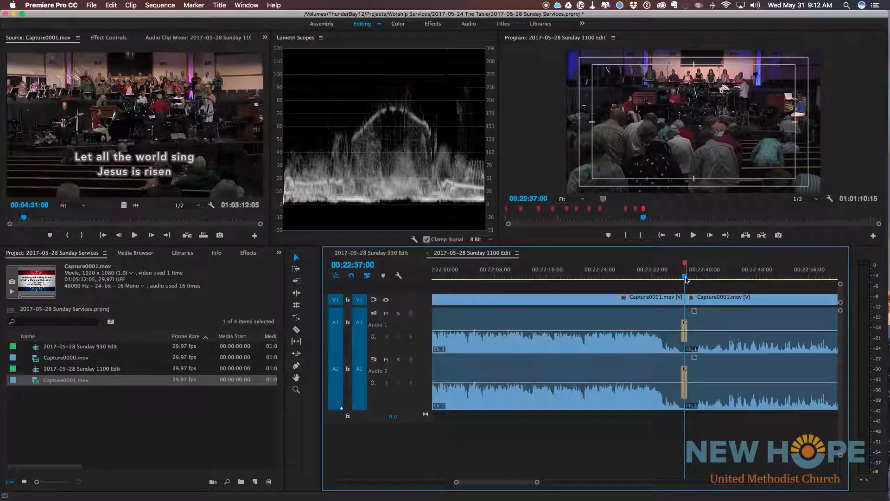
- Import Marshmallow Test Short.mp4 from the Worship Services folder into the project
double_click(107, 420)
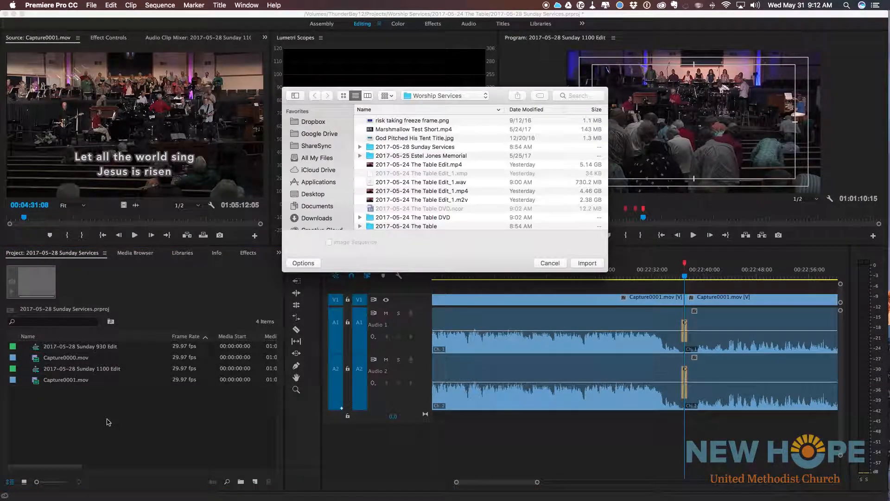
left_click(429, 131)
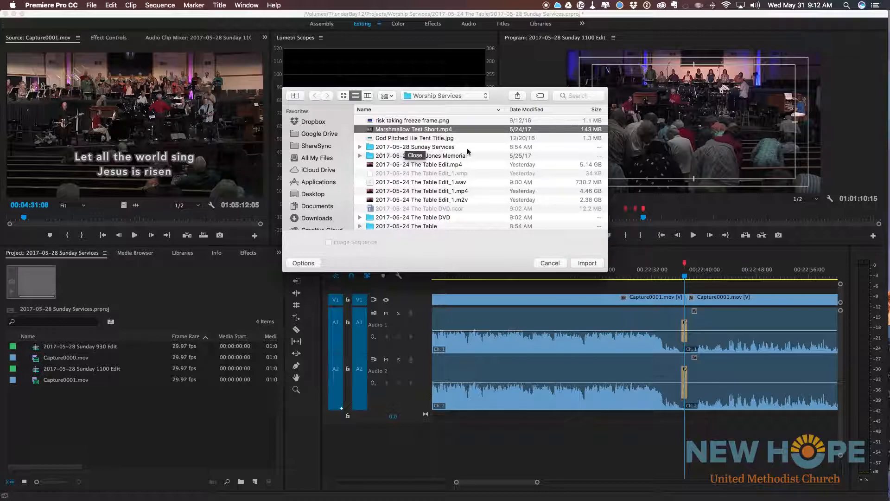
left_click(595, 262)
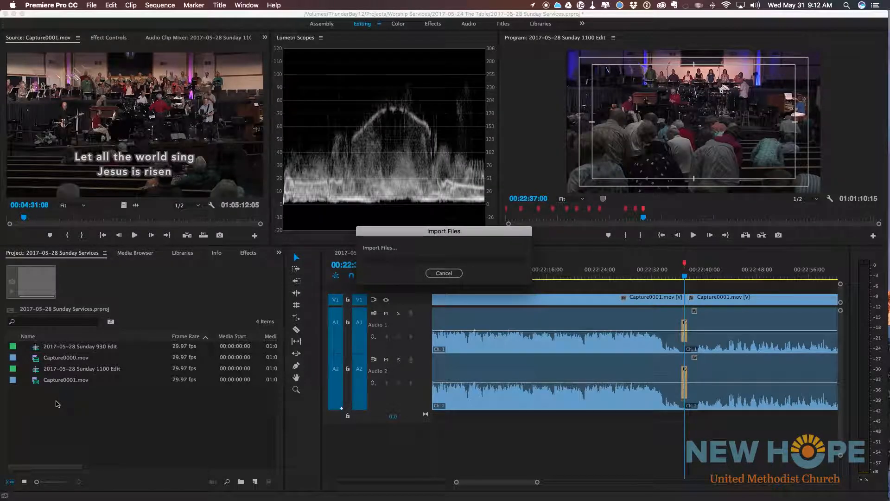
- Place Marshmallow Test Short.mp4 on V2 above the recording at 00:22:37:00 and apply Scale to Frame Size to it
left_click_drag(36, 395, 685, 293)
scroll(711, 360, "right", 1)
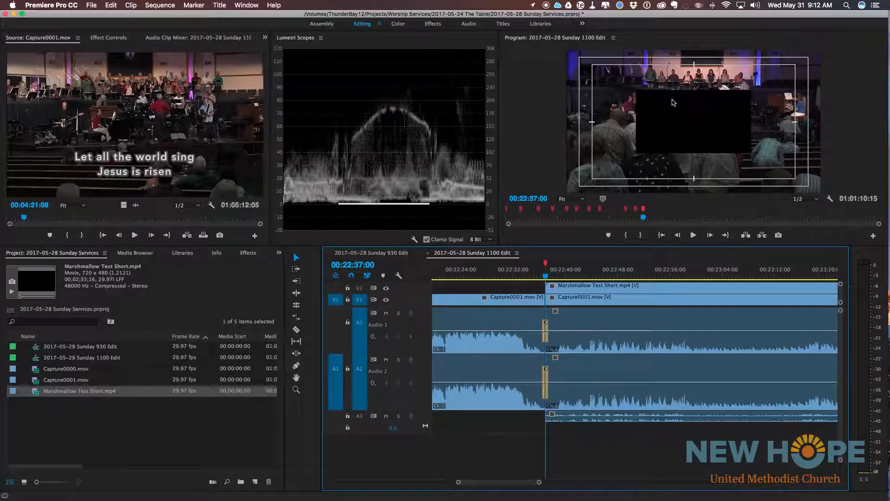
right_click(597, 291)
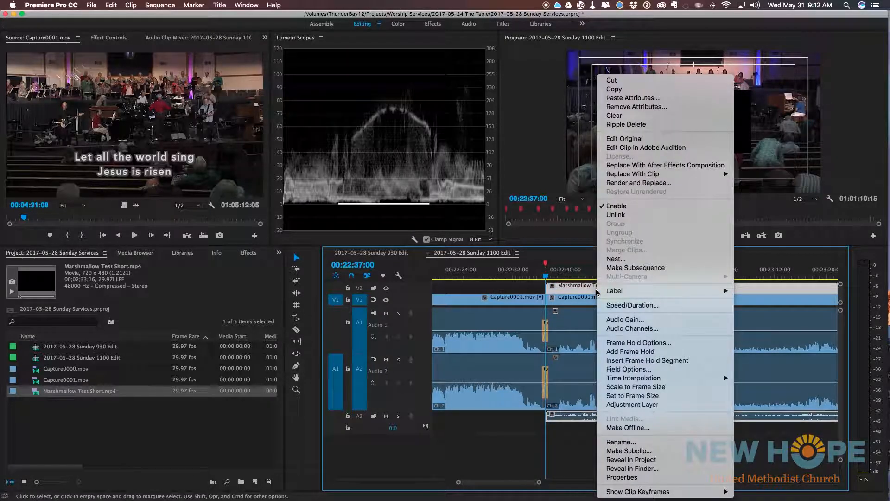
left_click(643, 389)
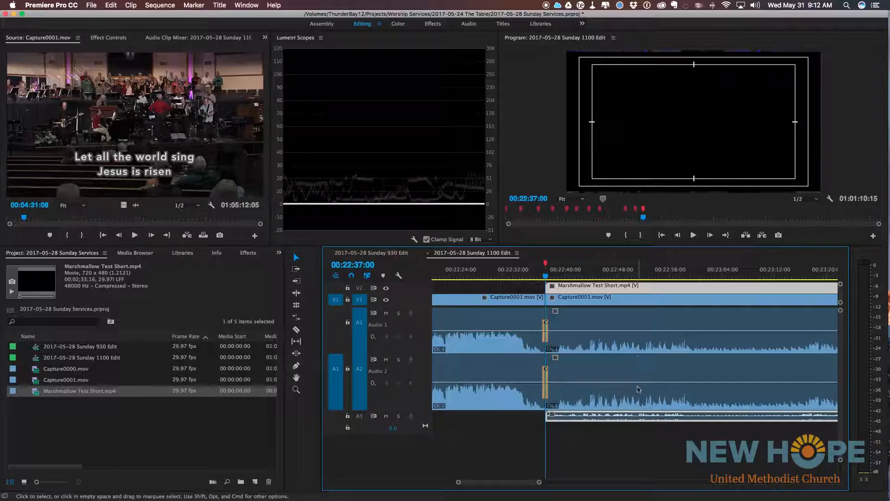
- Play the end of the Marshmallow Test Short clip and cut the recording beneath it where the clip ends, at 00:25:10:16
scroll(549, 343, "right", 2)
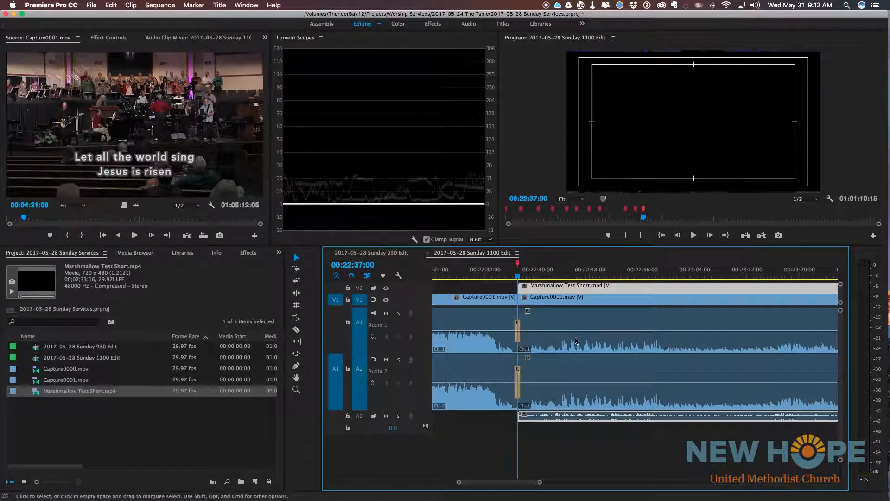
scroll(556, 342, "right", 6)
key("backslash")
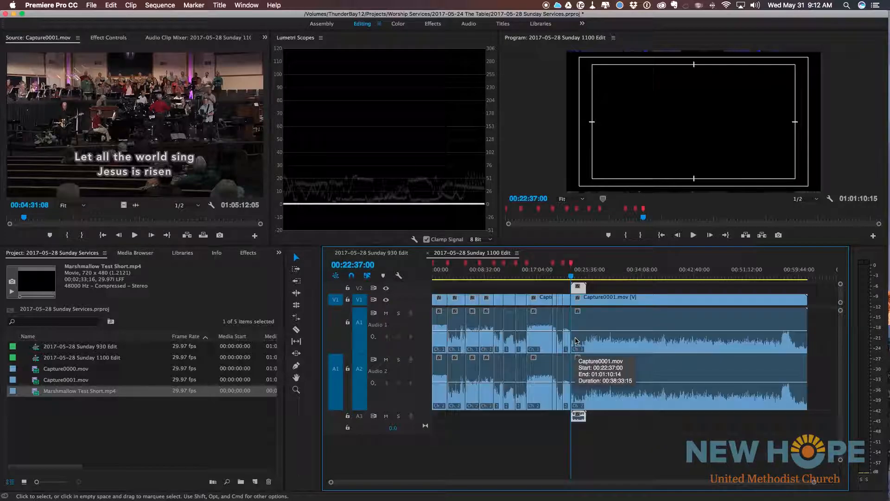
left_click(586, 277)
key("backslash")
key("backslash")
key("backslash")
key("backslash")
key("backslash")
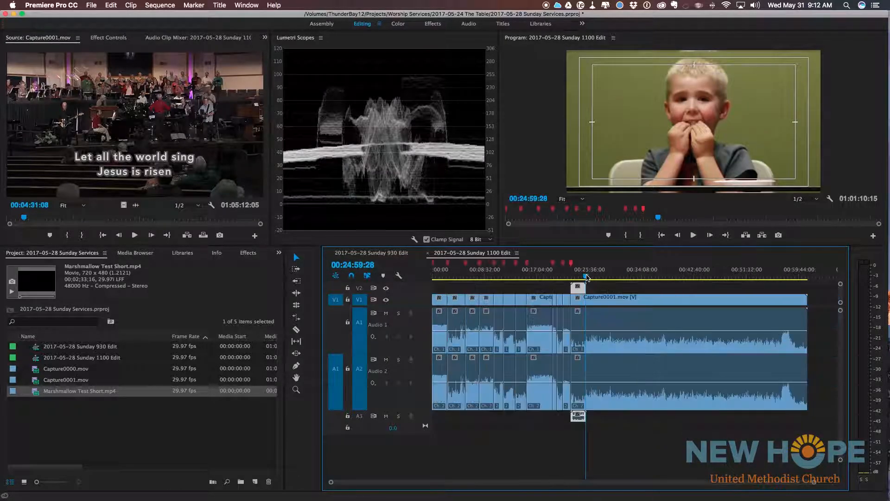
left_click(680, 274)
key("space")
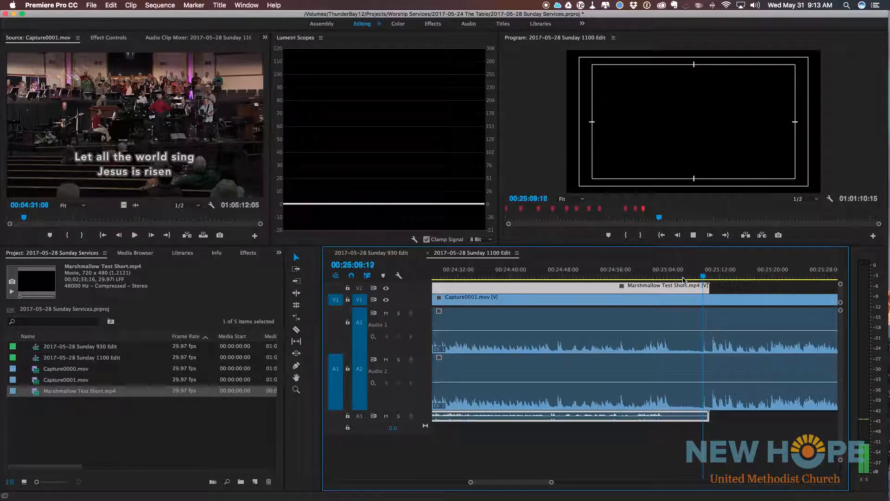
key("space")
left_click(710, 277)
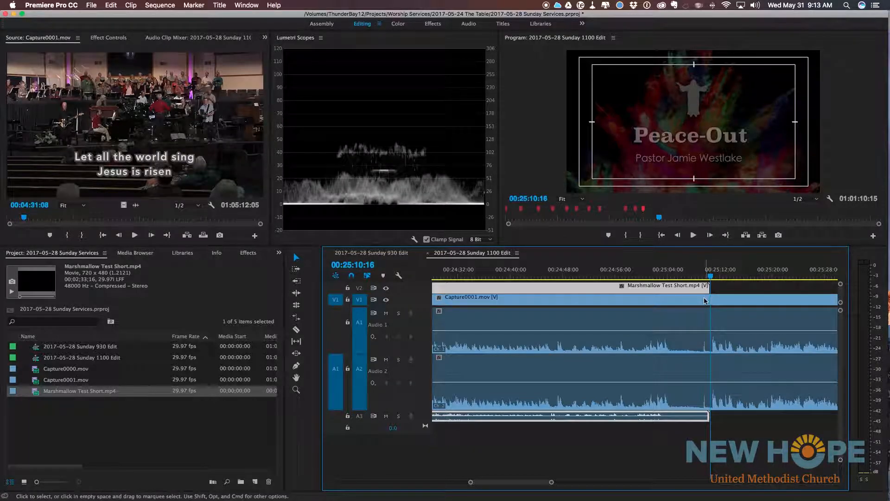
key("super+k")
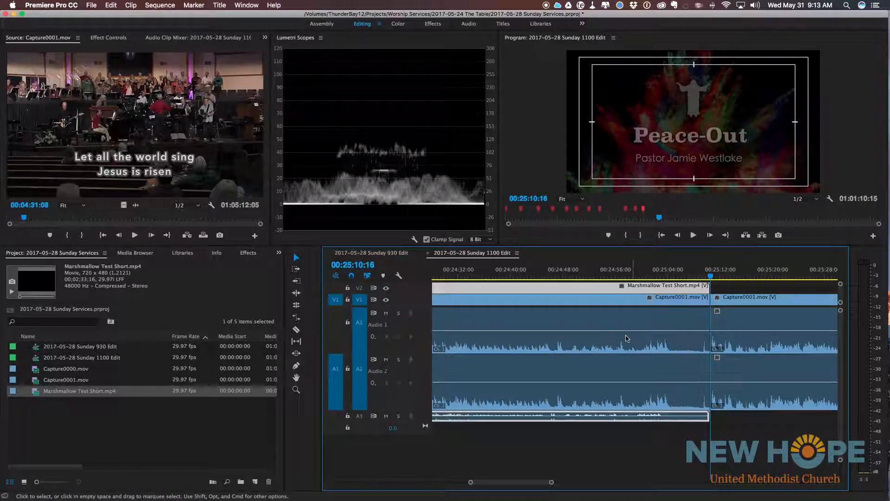
- Delete the recording segment beneath the Marshmallow Test Short clip and move that clip's video down from V2 to V1
scroll(620, 339, "down", 3)
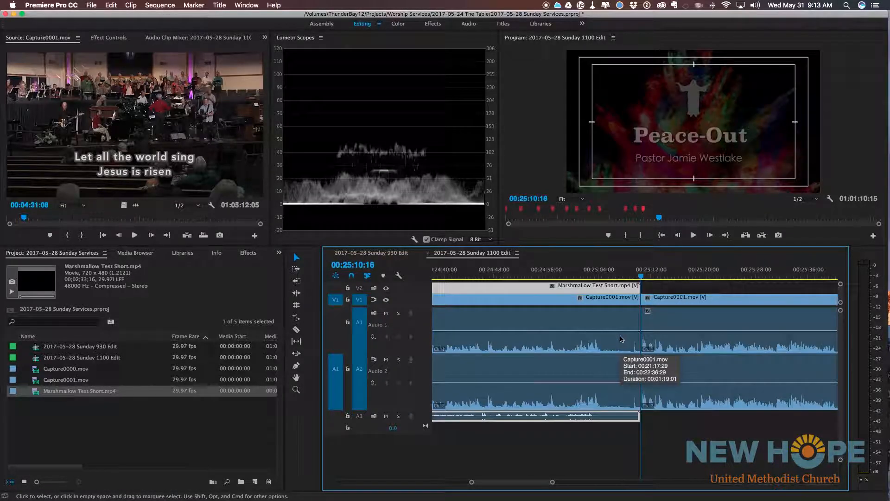
left_click(621, 339)
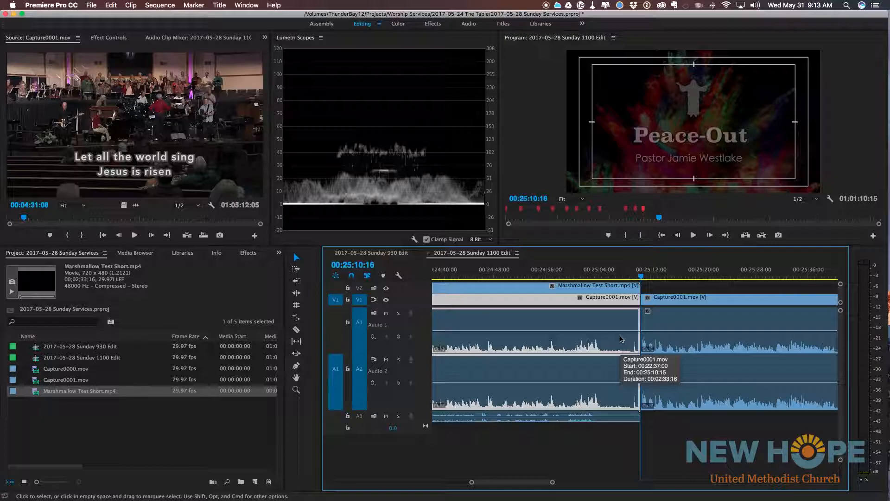
key("Delete")
left_click_drag(574, 290, 574, 301)
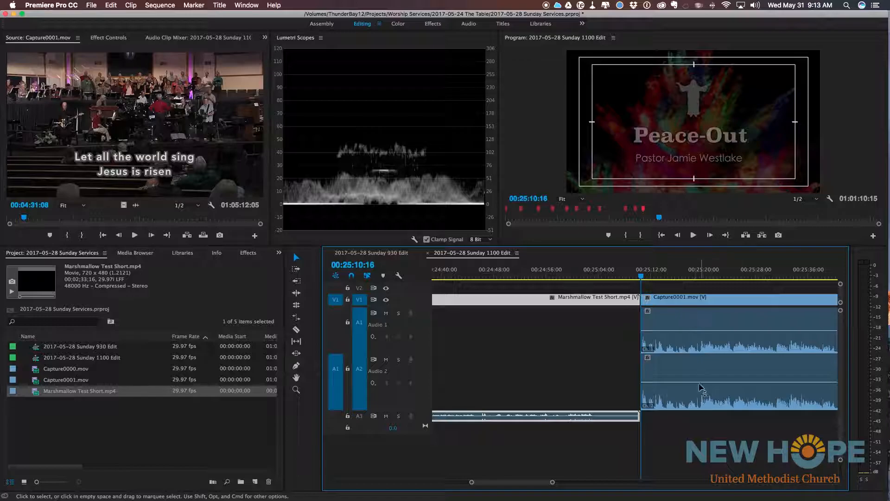
- Show the Audio Track Mixer for the 2017-05-28 Sunday 1100 Edit sequence
left_click(265, 38)
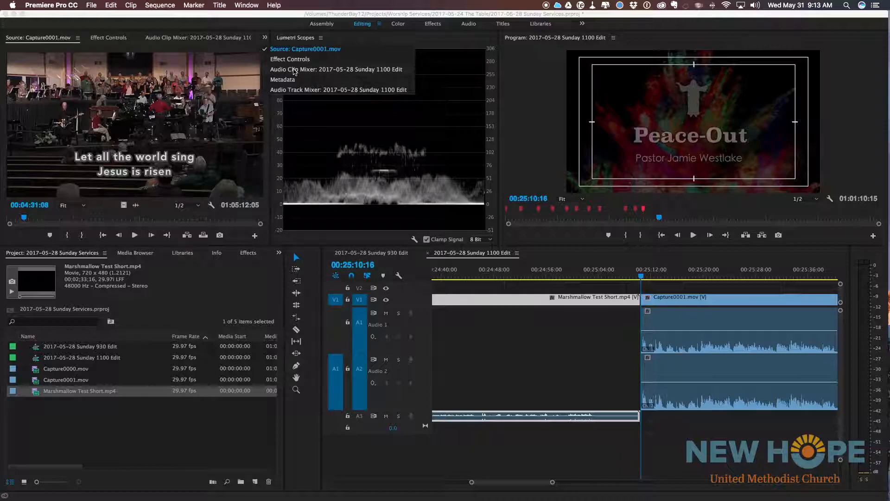
left_click(295, 90)
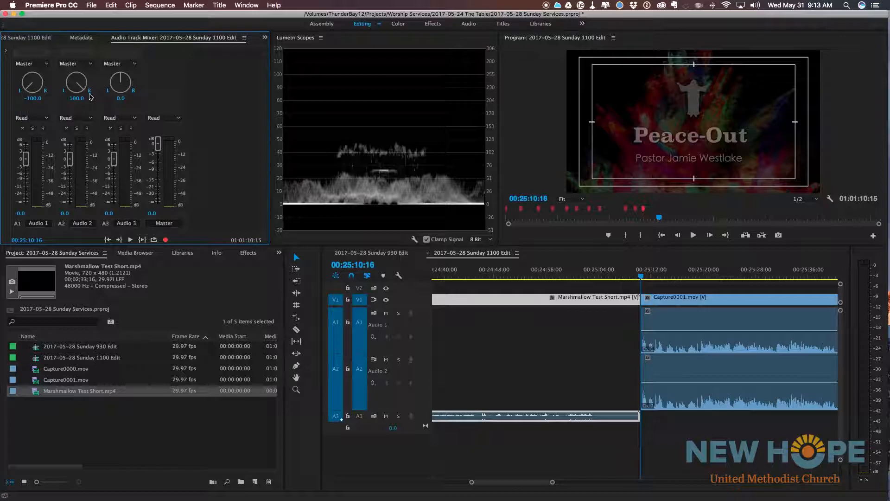
- Play the recording after the Marshmallow Test Short clip and the end of that clip to compare their audio levels in the mixer
left_click(673, 280)
key("space")
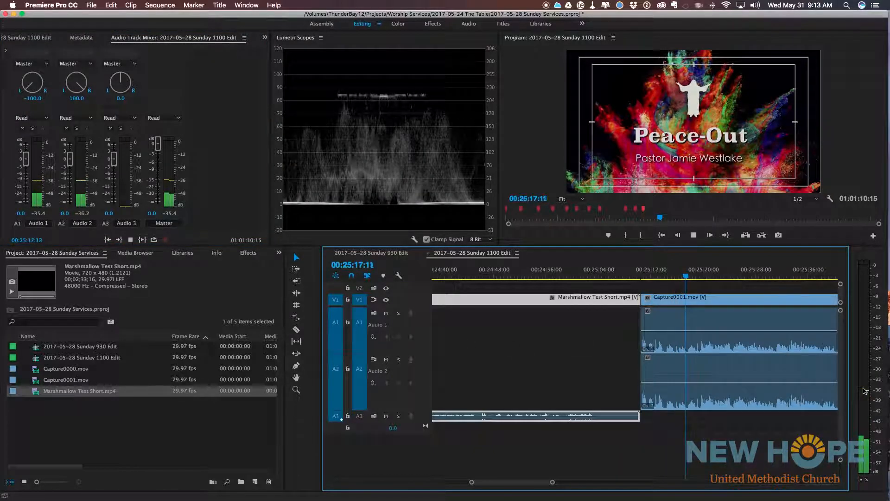
left_click(611, 274)
left_click(559, 273)
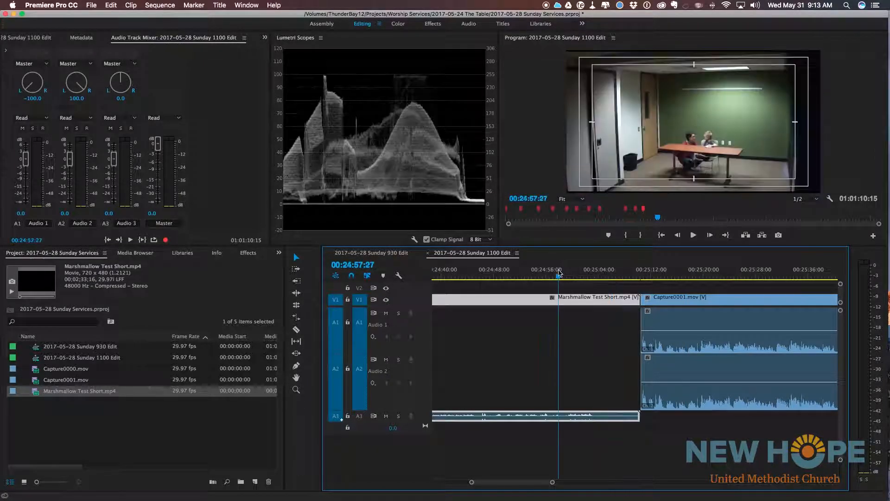
scroll(591, 420, "down", 3)
key("space")
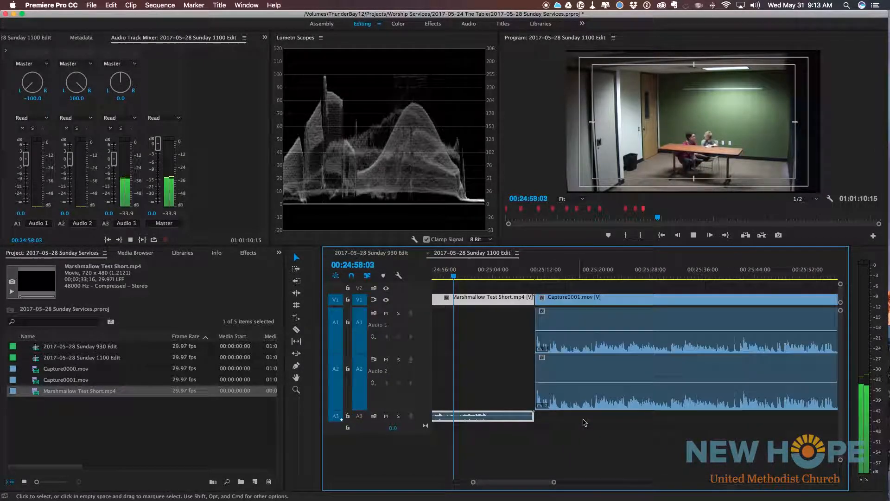
key("space")
- Apply a video dissolve from the recording into the Marshmallow Test Short clip at 00:22:37:00 and play it back
scroll(591, 421, "up", 15)
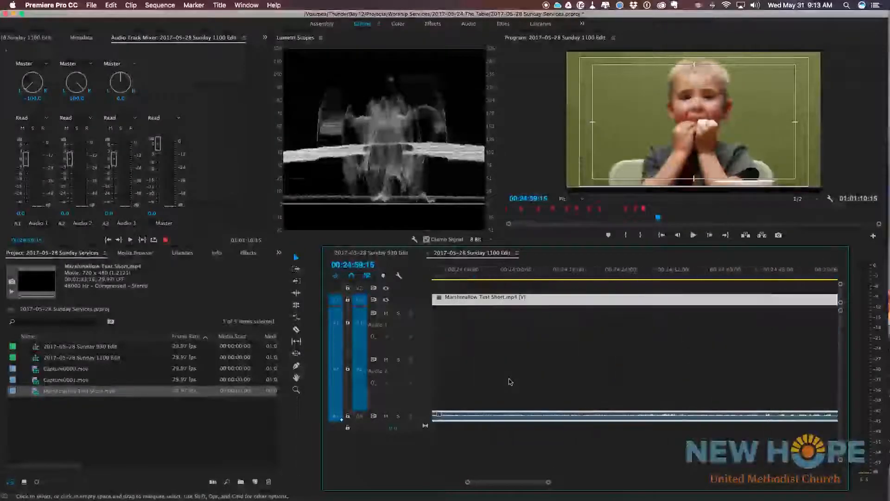
scroll(589, 381, "up", 14)
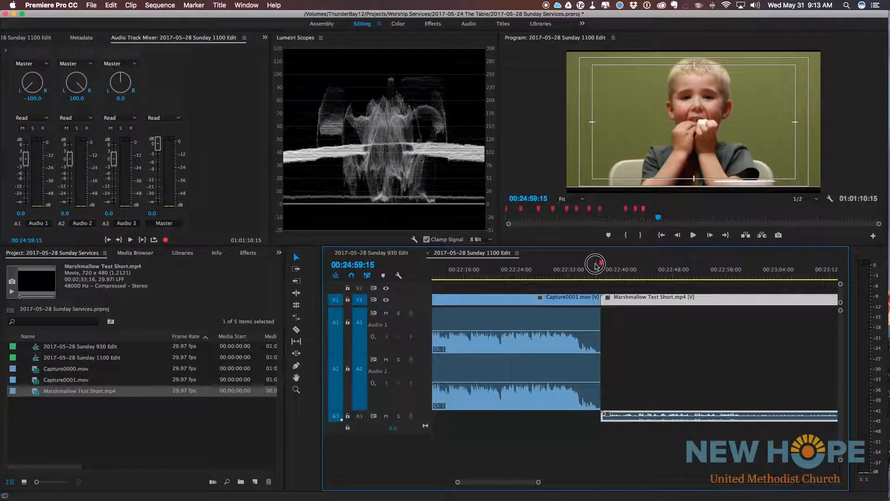
left_click(596, 268)
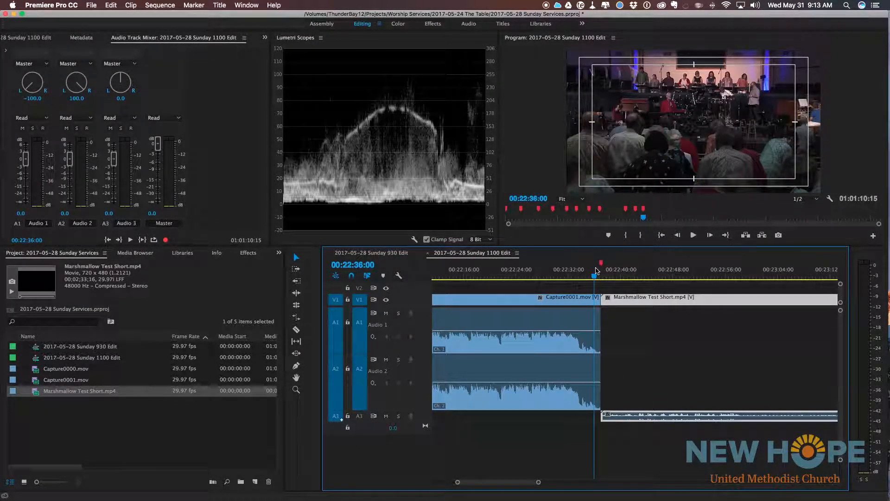
key("Down")
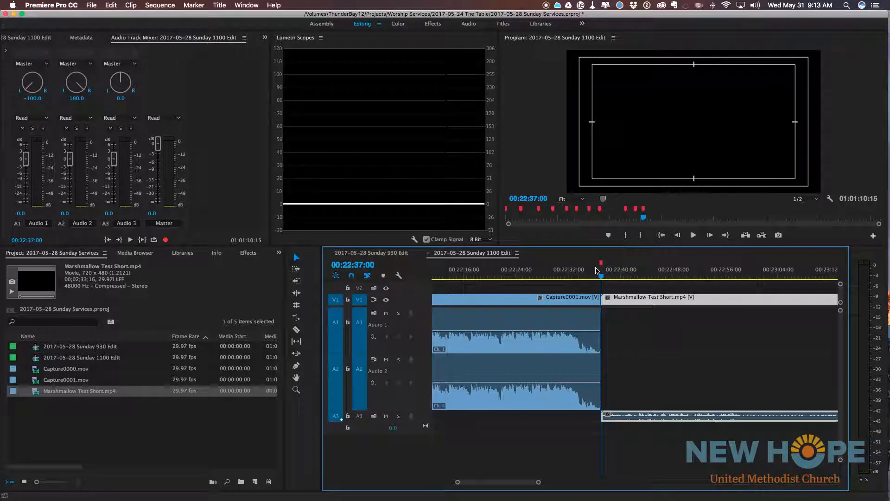
left_click(576, 289)
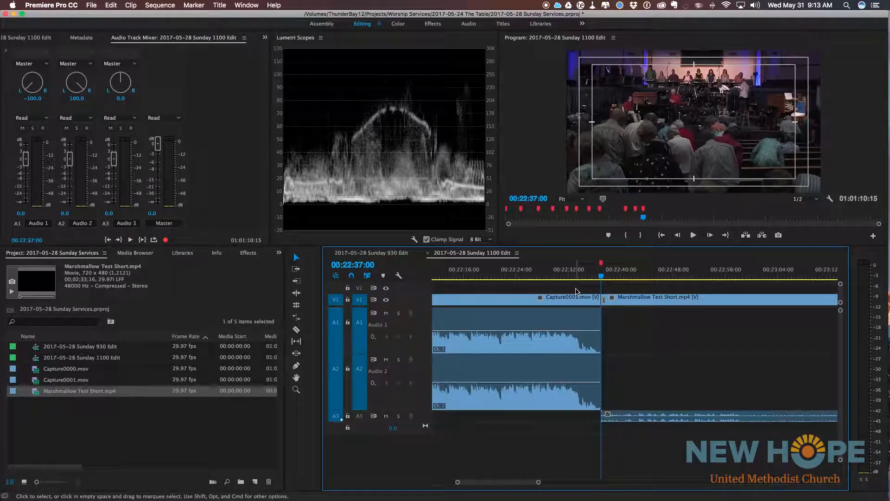
key("space")
key("space")
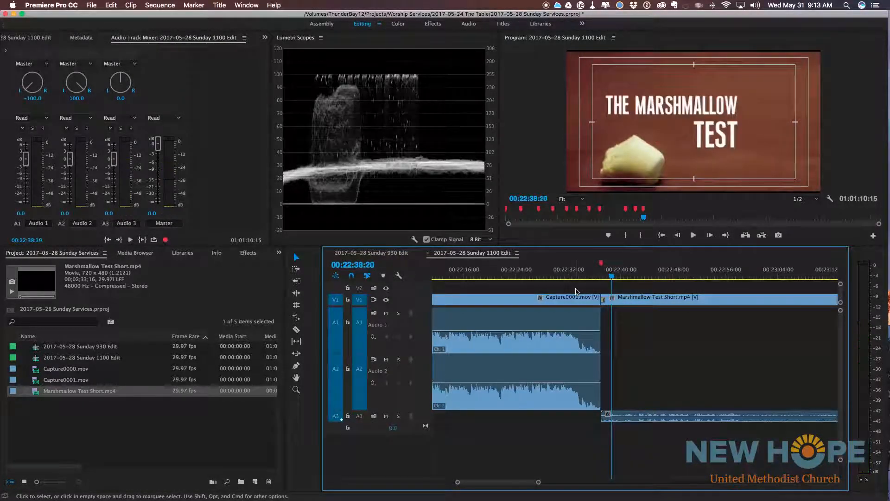
- Fade out the recording's A1 and A2 audio with a transition ending at 00:22:37:00 and play the result
key("Up")
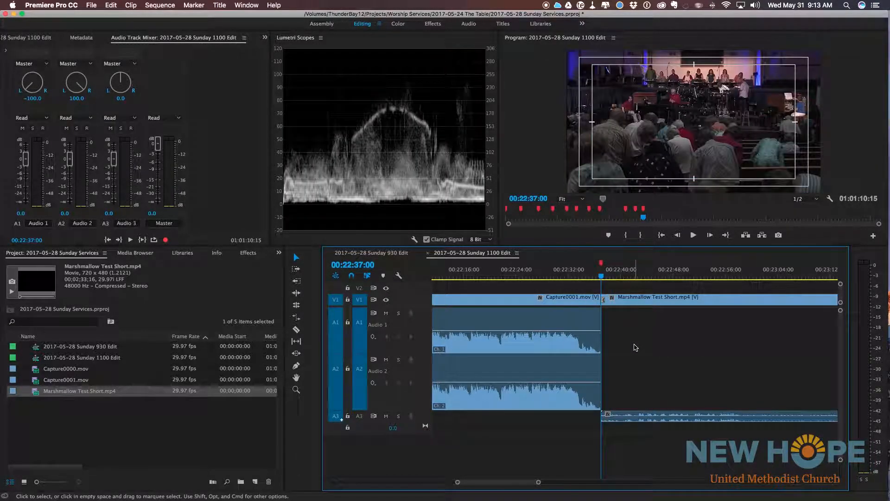
left_click(598, 345)
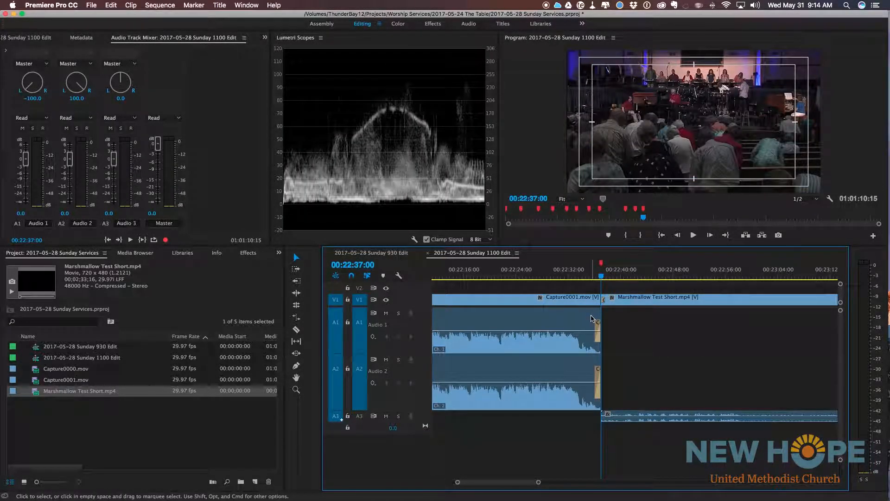
key("space")
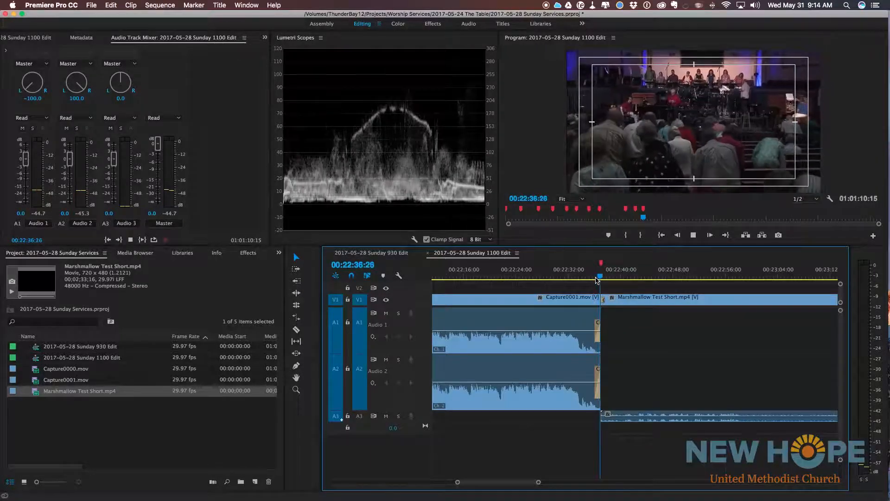
- Add a Cross Dissolve at the end of the Marshmallow Test Short clip and ripple delete the gap before the recording at 00:25:10:12
key("Down")
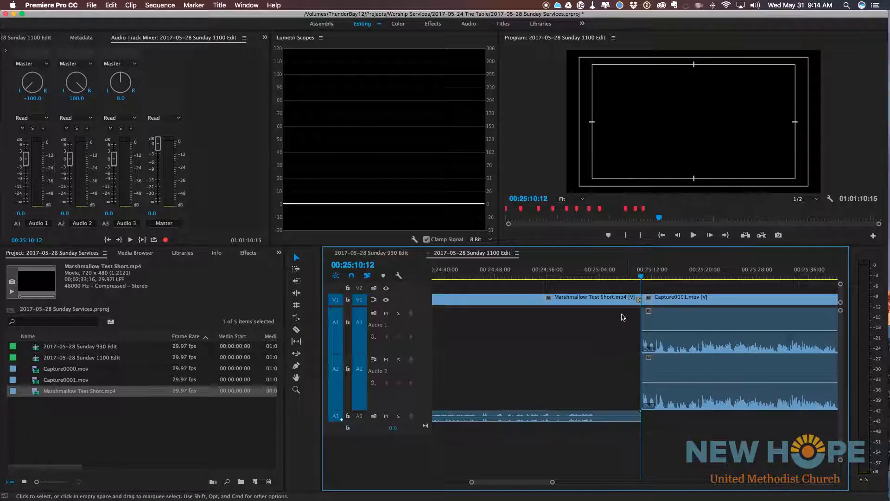
left_click(618, 328)
left_click(611, 291)
key("=")
key("=")
key("=")
key("=")
key("=")
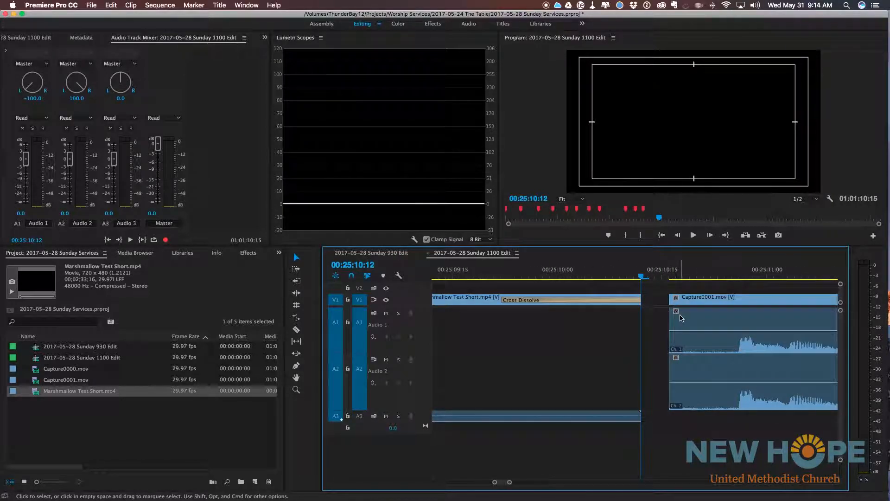
right_click(654, 301)
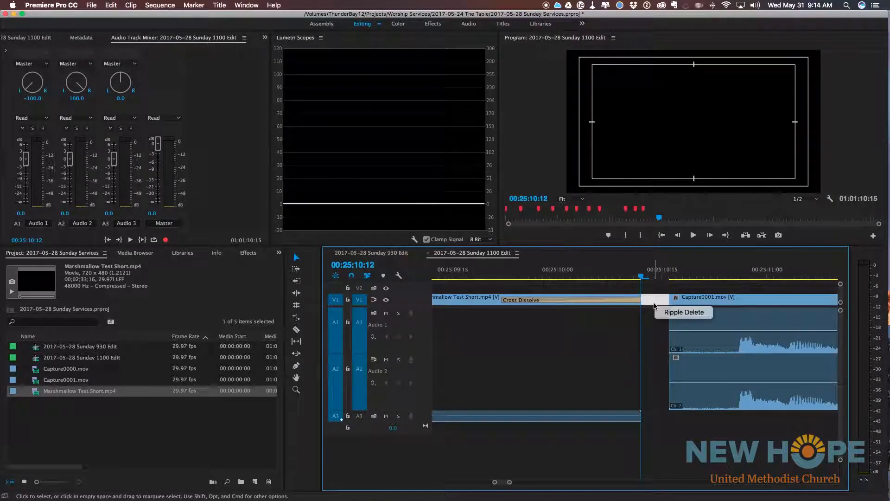
left_click(684, 312)
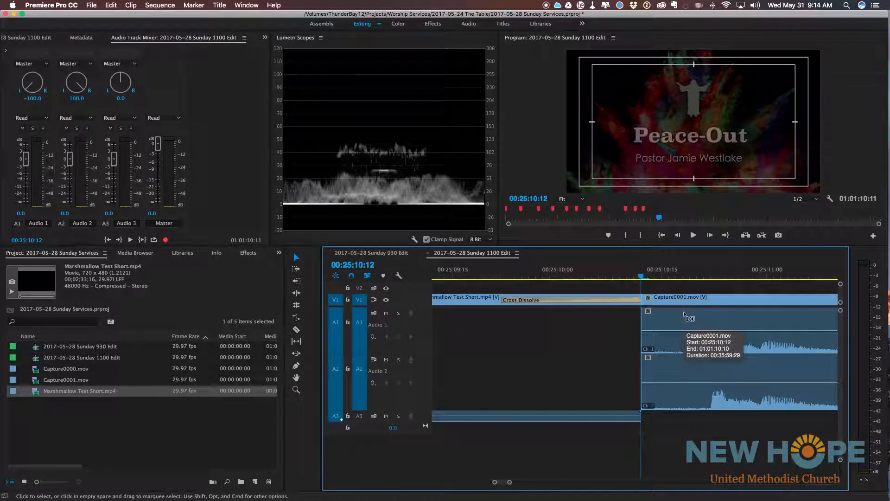
- Reapply the Cross Dissolve at 00:25:10:12, add Constant Power fades to the start of the recording's audio there, and play the transition
left_click(632, 301)
key("Delete")
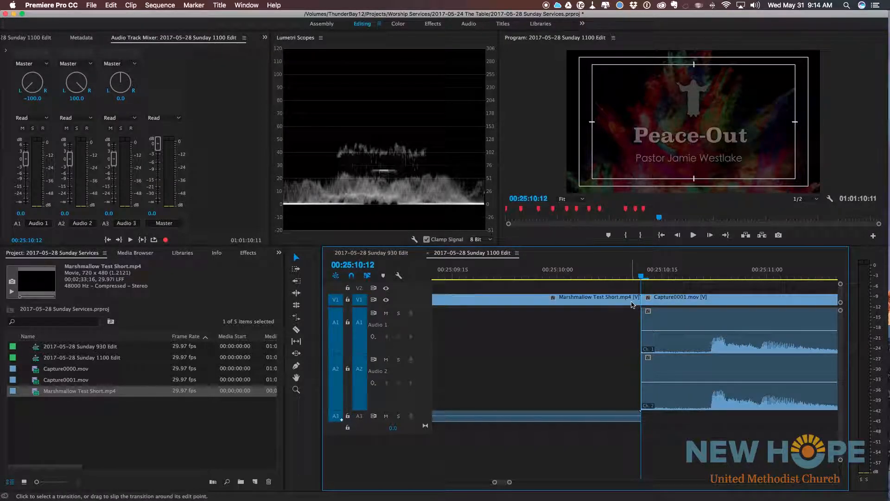
key("super+d")
key("super+shift+d")
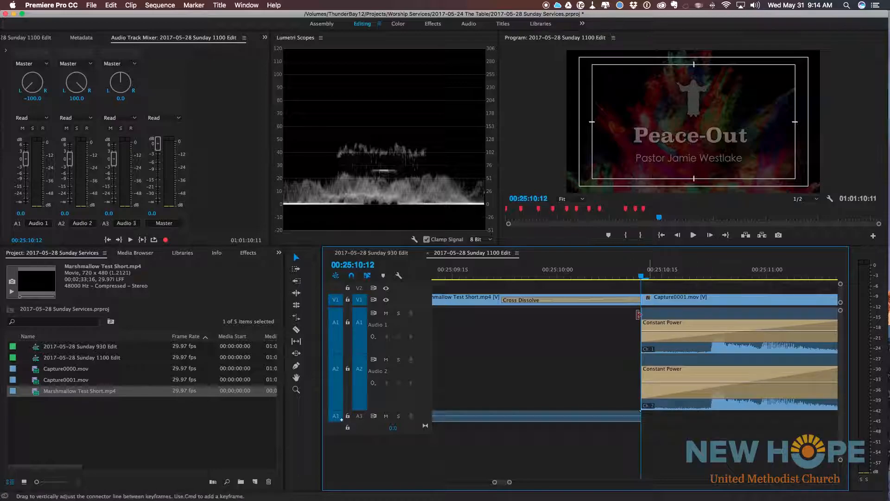
left_click(566, 277)
key("space")
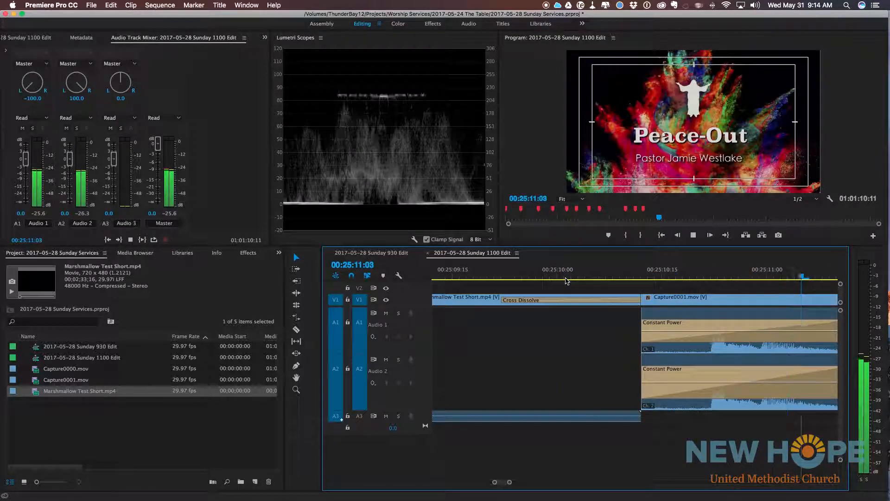
key("space")
- Extend the start of the recording's audio back to 00:25:09:22, under the start of the Cross Dissolve, and play the transition
key("minus")
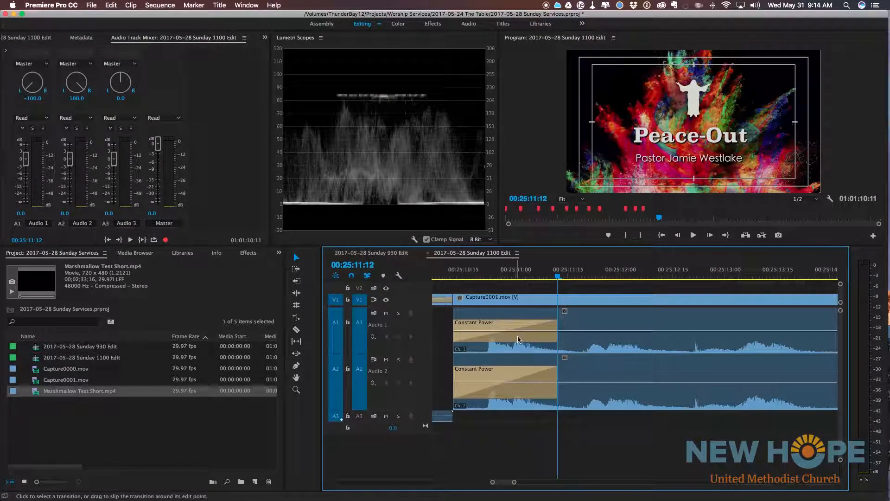
scroll(518, 339, "left", 3)
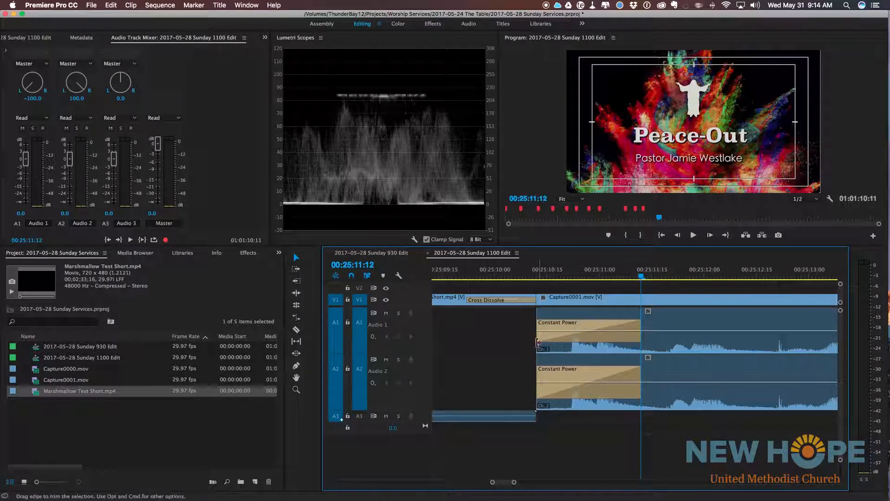
key("minus")
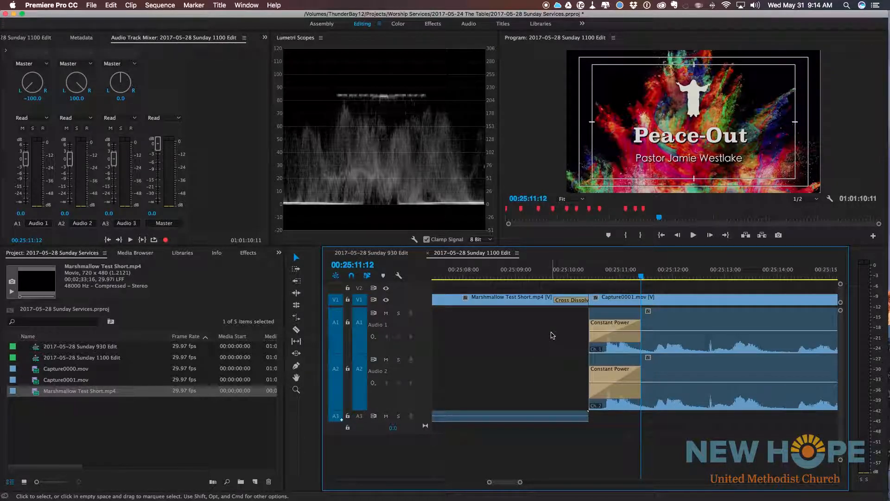
left_click_drag(555, 325, 559, 347)
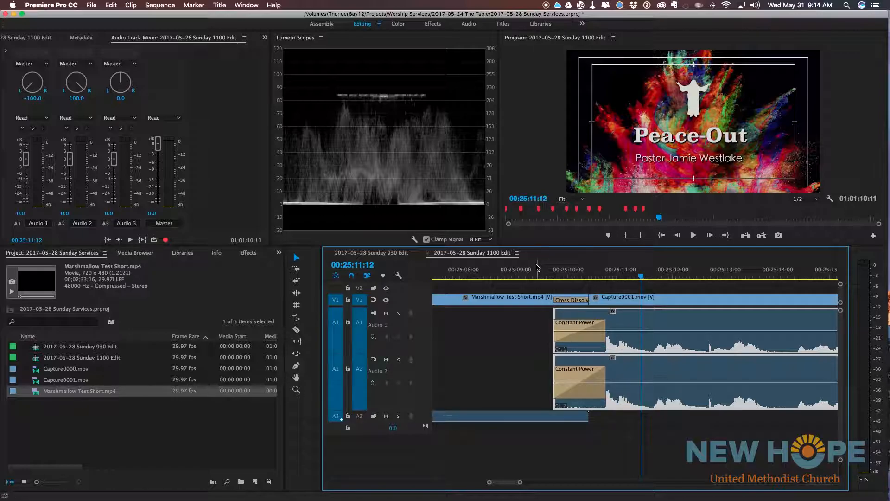
left_click(517, 276)
key("space")
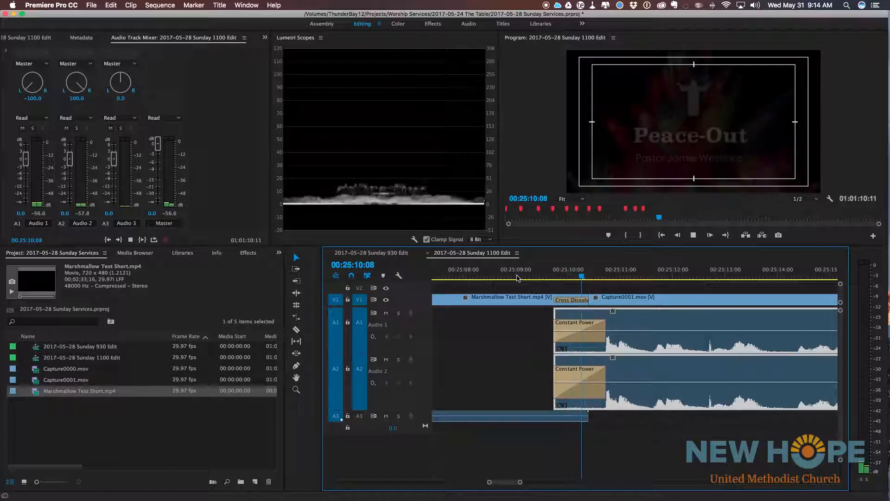
key("space")
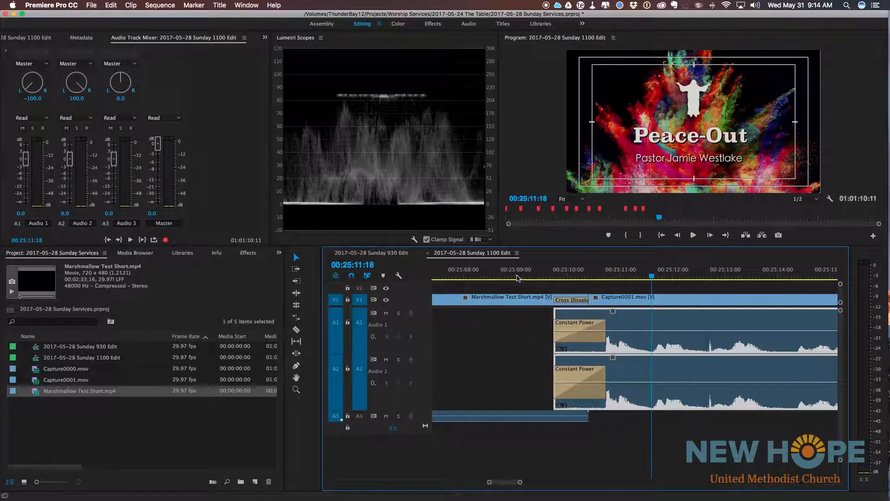
- Play the recording near the end of the sermon to find the break and cut its audio at 00:56:53:29
key("backslash")
left_click_drag(601, 276, 781, 283)
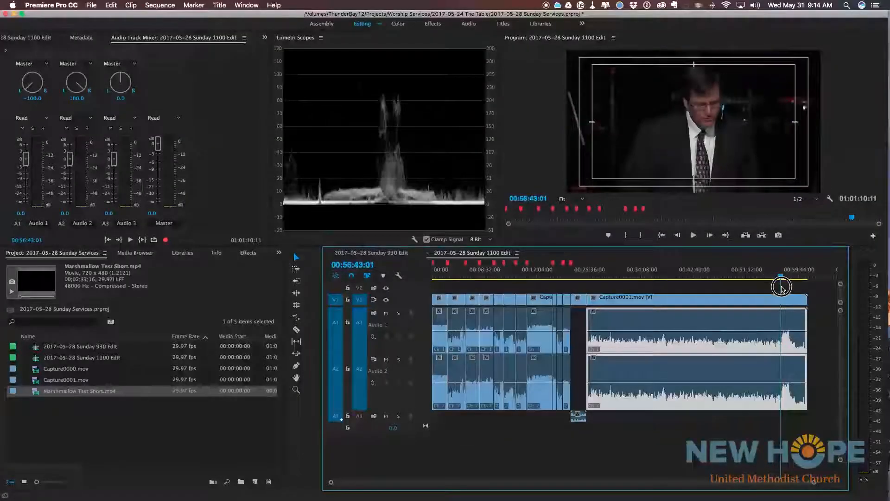
key("backslash")
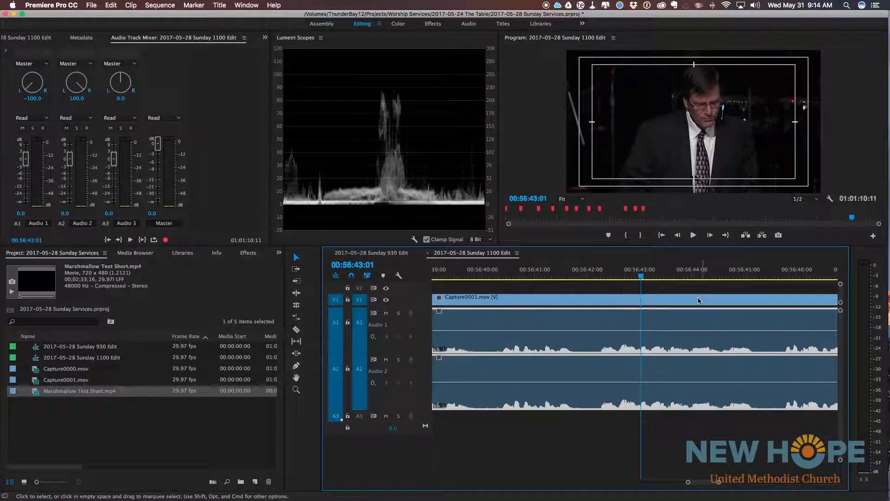
scroll(686, 325, "right", 10)
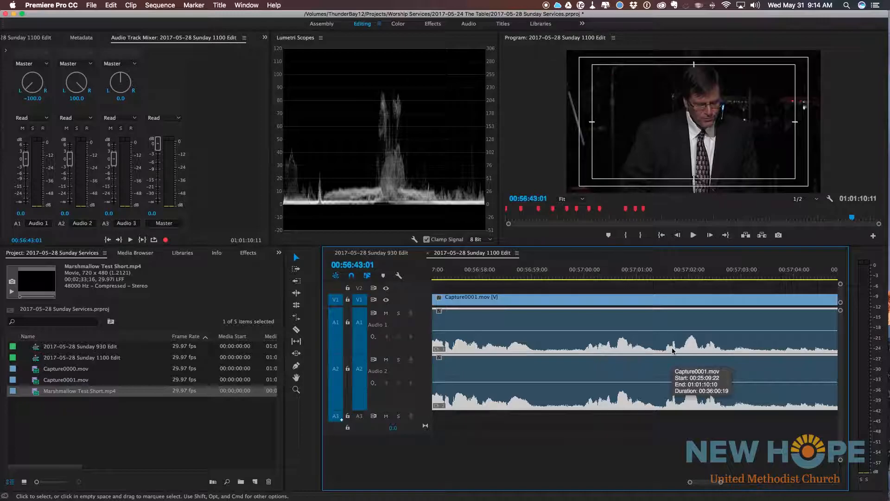
key("minus")
key("minus")
key("minus")
mouse_move(571, 277)
left_mouse_down()
mouse_move(600, 276)
mouse_move(570, 277)
left_mouse_up()
key("space")
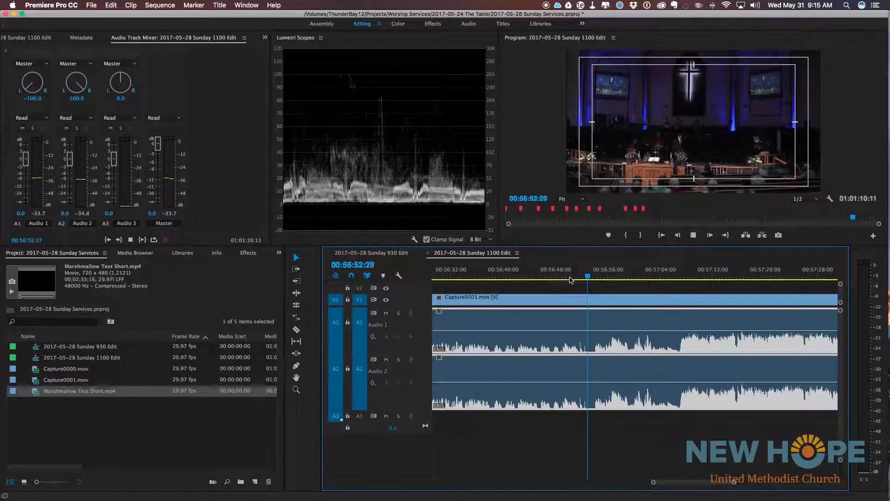
key("space")
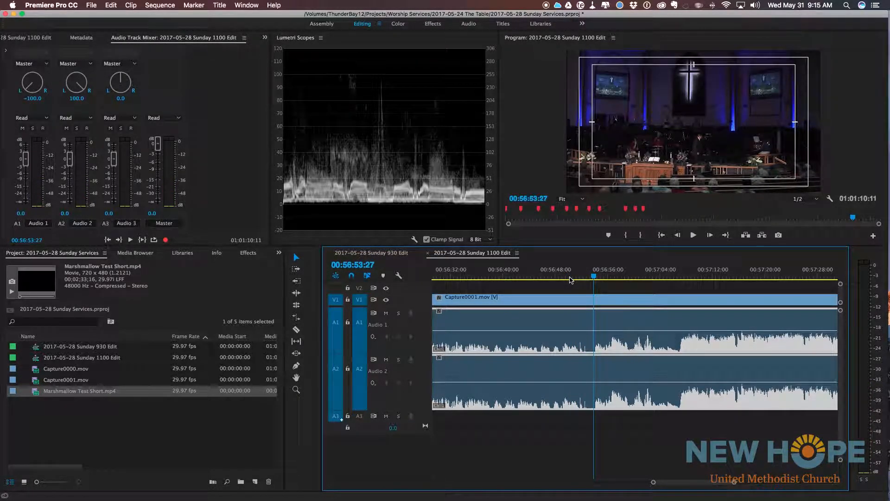
key("Right")
key("Right")
key("super+k")
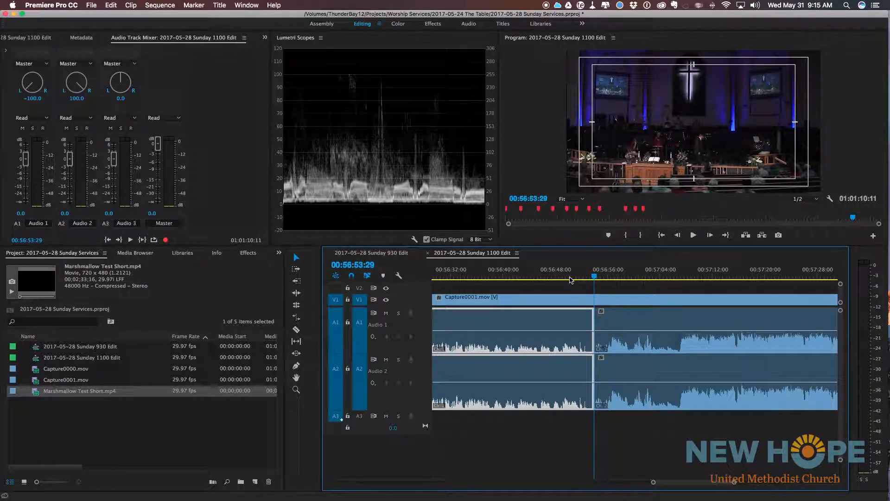
- Cut the recording's video on V1 at 00:56:53:29 and apply audio transitions to A1 and A2 at the cut
left_click(549, 288)
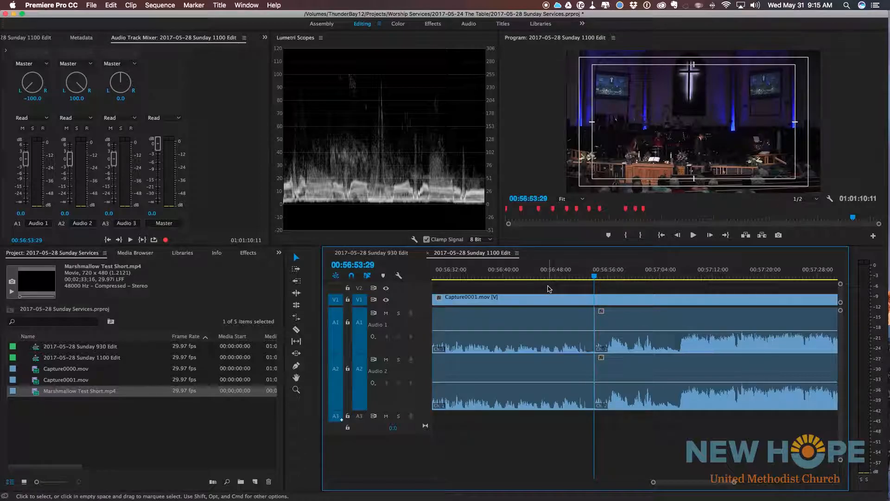
key("super+k")
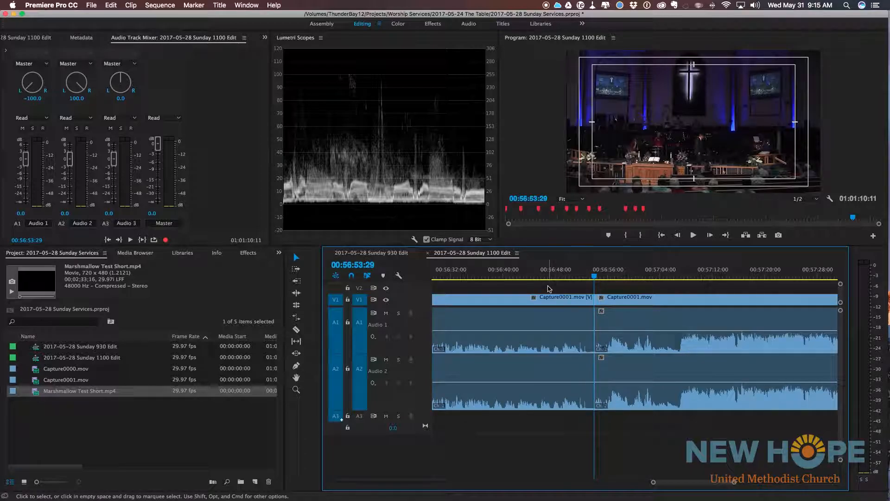
key("shift+super+d")
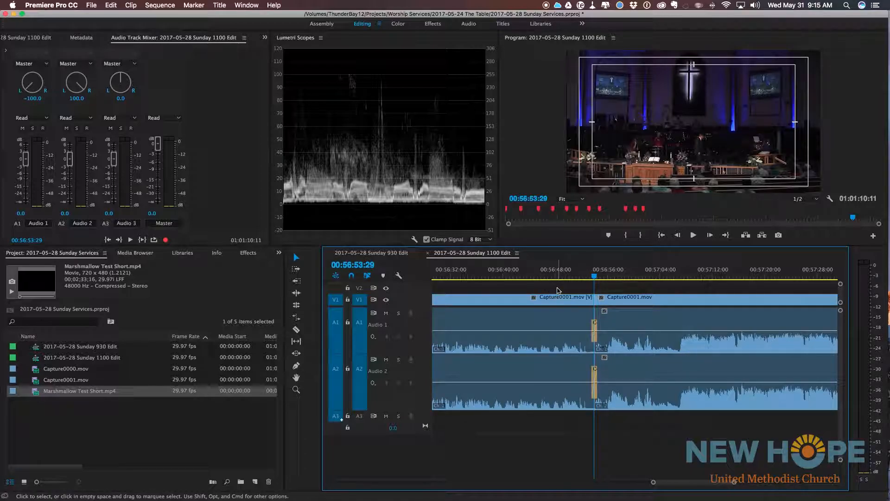
- Go to the Peace-Out title slide at 00:25:25:03 and set up a JPEG frame export named Peace Out Title Grab
key("minus")
key("minus")
left_click_drag(631, 276, 600, 279)
scroll(557, 305, "left", 5)
key("minus")
key("minus")
key("minus")
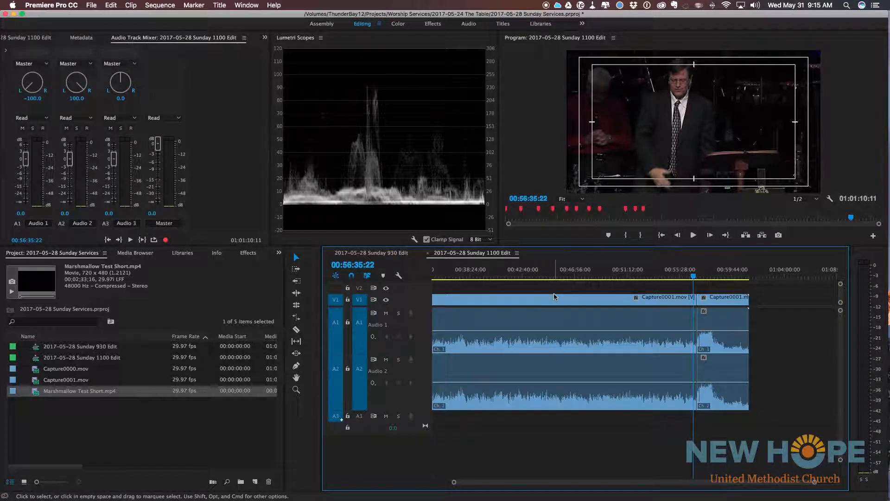
scroll(555, 296, "left", 10)
left_click_drag(644, 274, 645, 275)
key("equal")
key("equal")
key("equal")
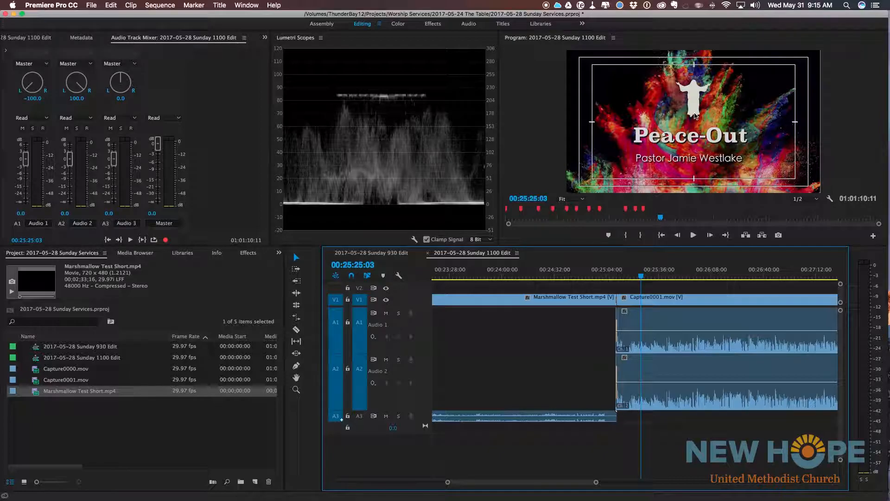
left_click(779, 235)
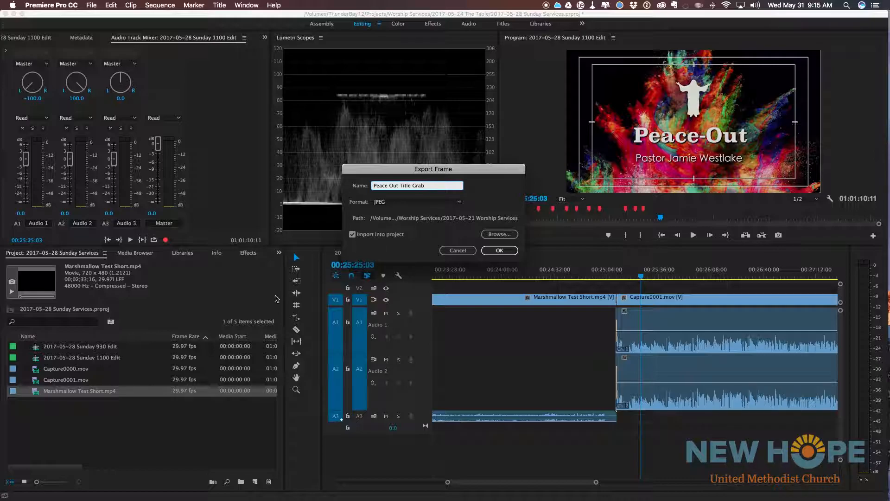
- Set the export location to the Worship Services folder and export the frame with import into the project enabled
left_click(504, 232)
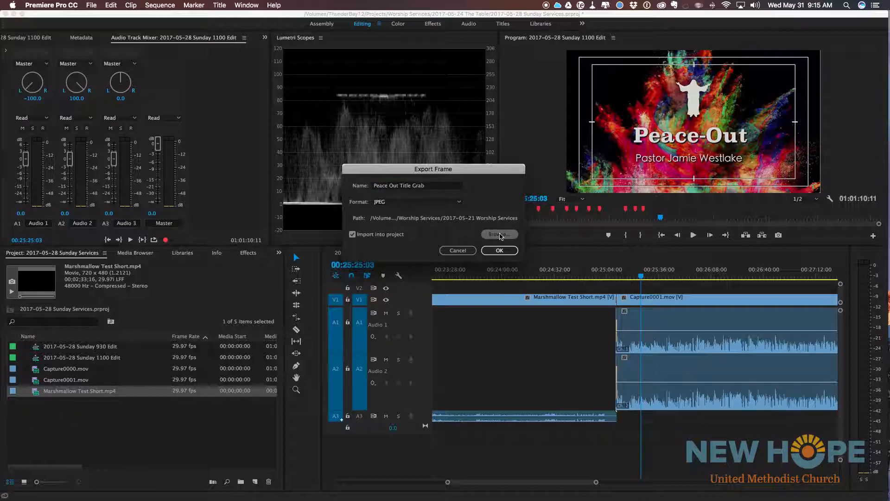
left_click(605, 204)
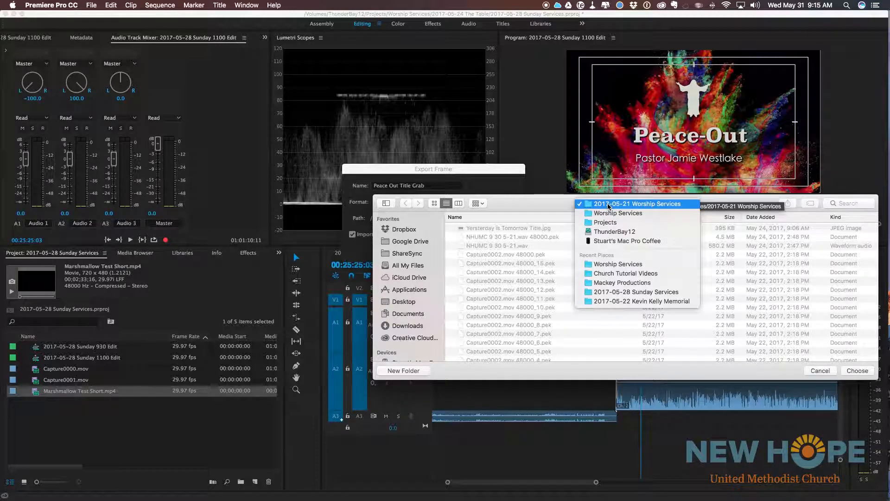
left_click(626, 211)
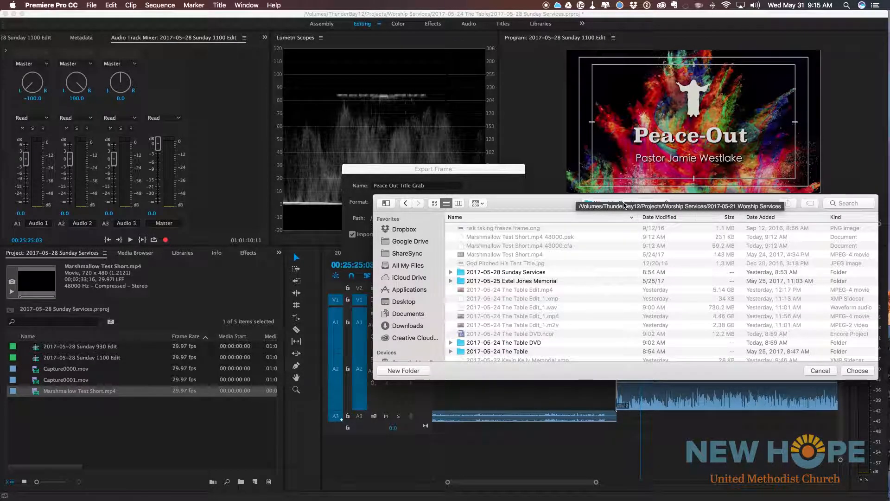
left_click(858, 371)
left_click(499, 250)
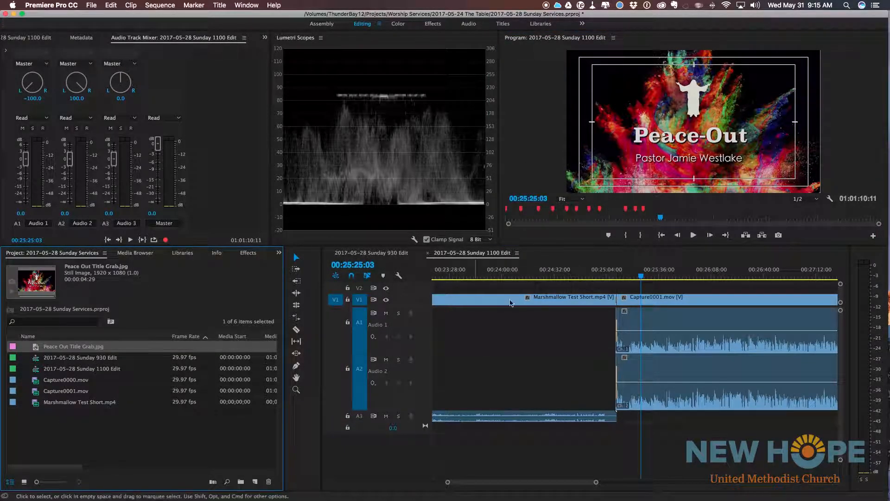
- Place Peace Out Title Grab.jpg on V2 over the cut at 00:56:53:29 and play across it
left_click_drag(624, 281, 706, 279)
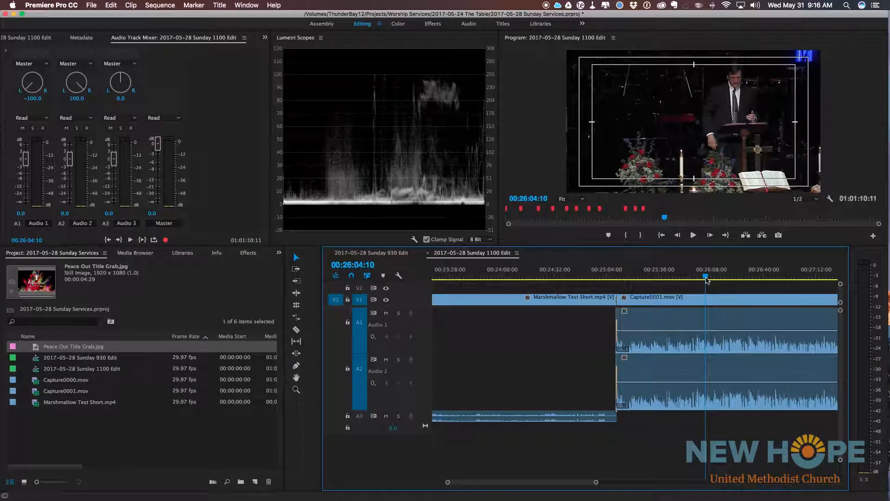
key("Down")
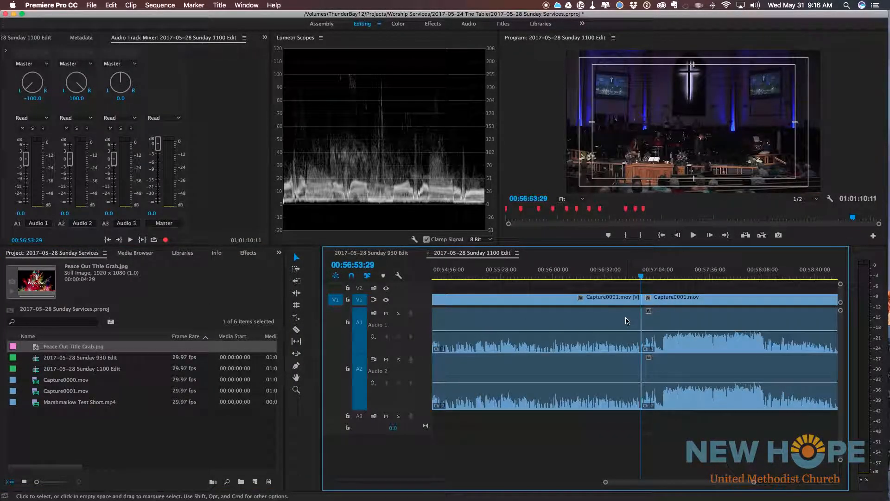
key("=")
key("=")
key("=")
key("-")
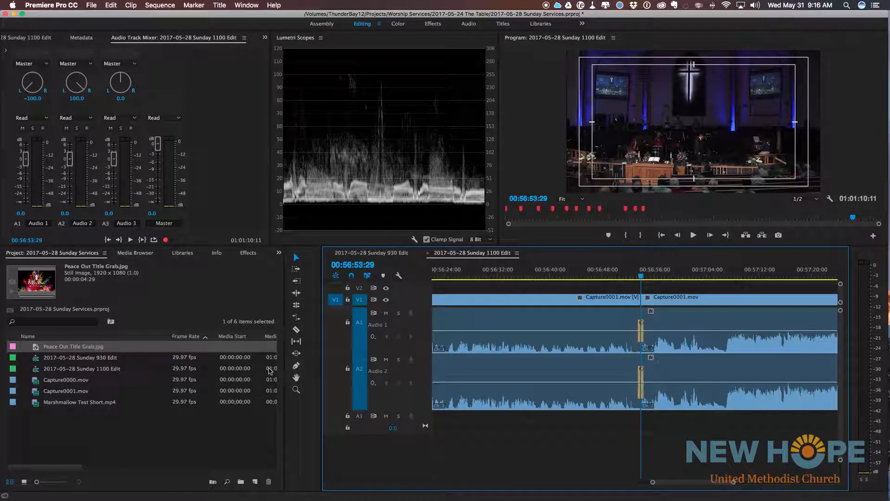
left_click_drag(33, 347, 620, 294)
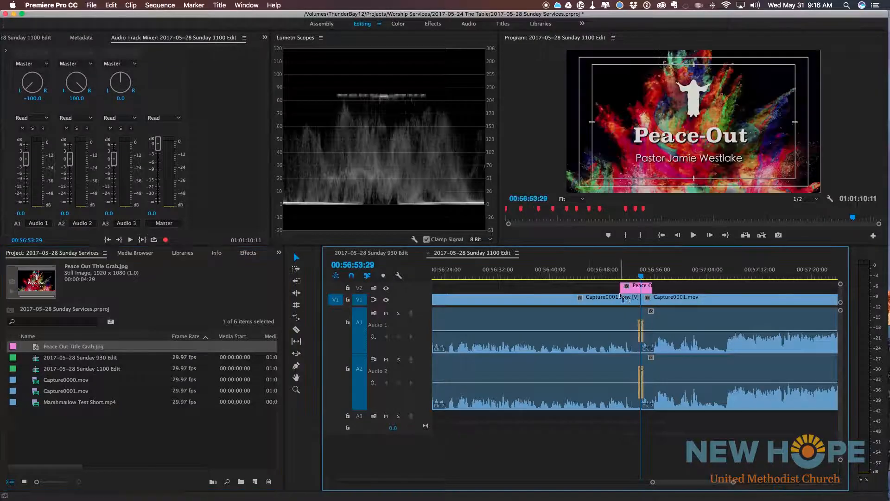
left_click(616, 275)
key("space")
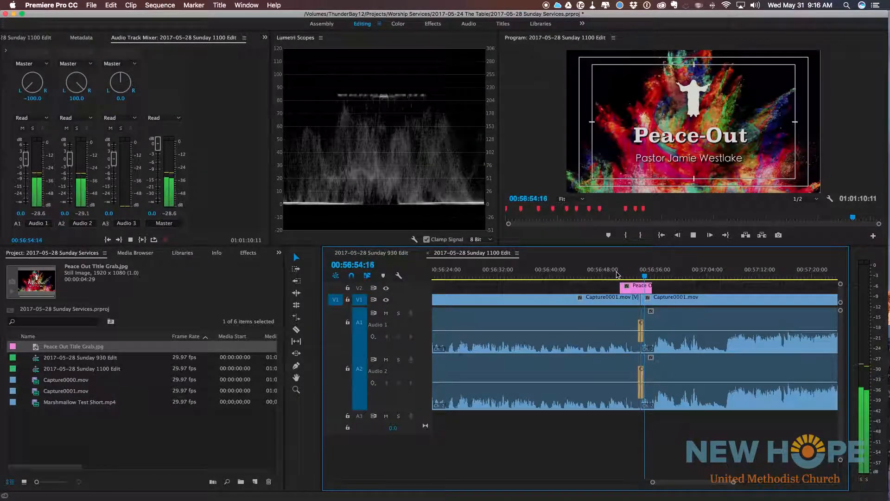
key("space")
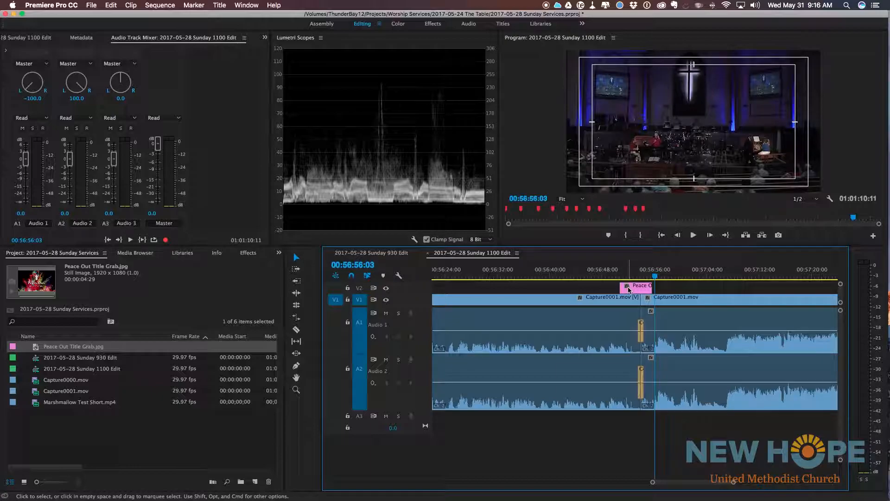
- Move the Peace Out still down onto V1 over the cut and add dissolves at both its ends
left_click_drag(630, 291, 629, 295)
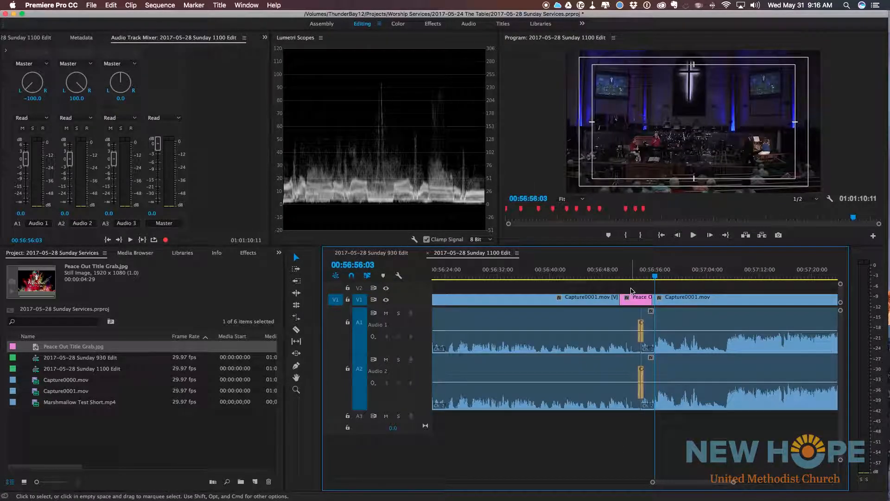
key("Up")
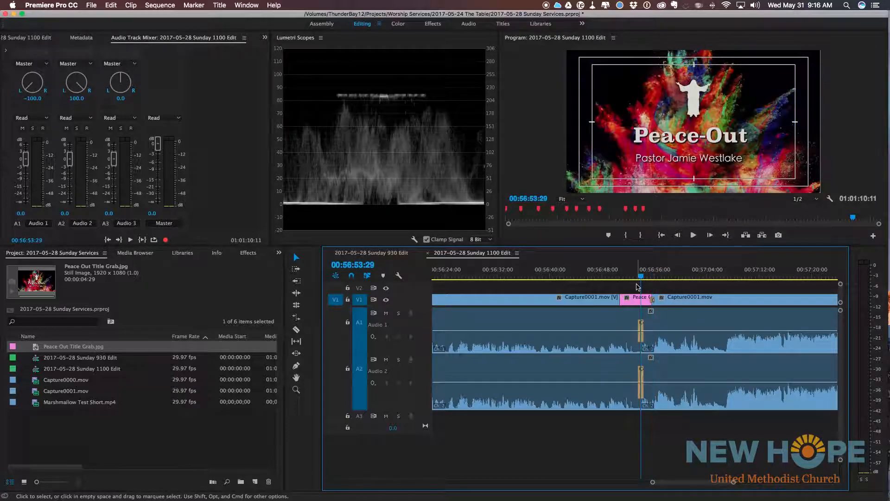
key("super+d")
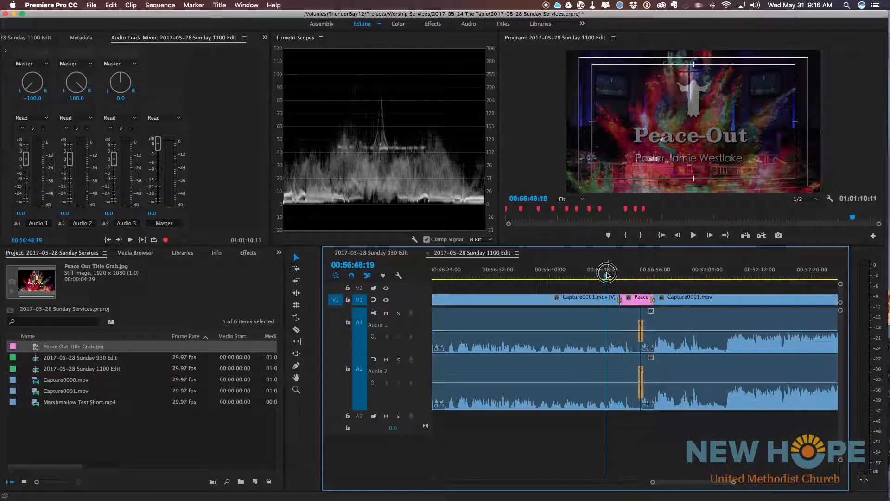
- Play through the still's dissolves and add a chapter marker at 00:56:53:29
left_click(609, 275)
key("space")
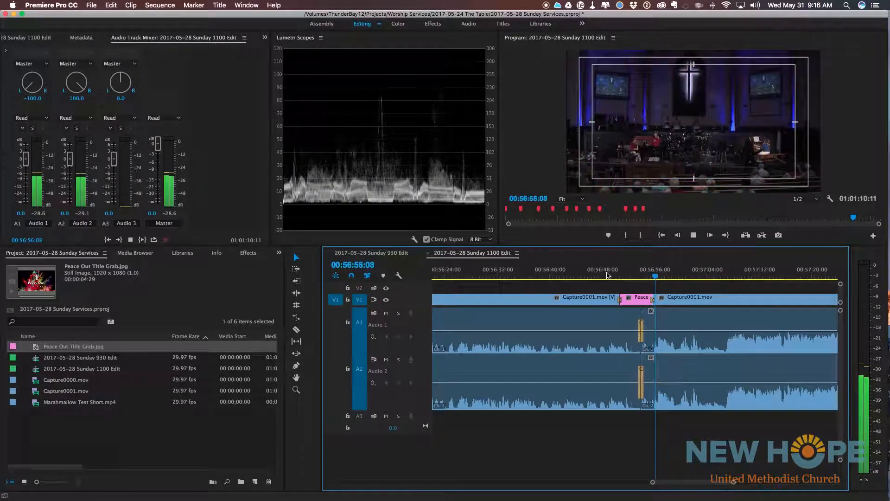
key("space")
key("Up")
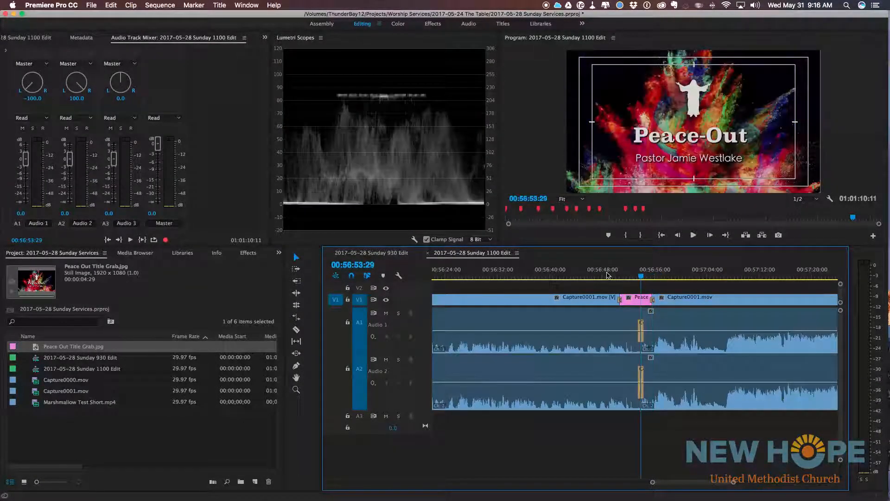
key("m")
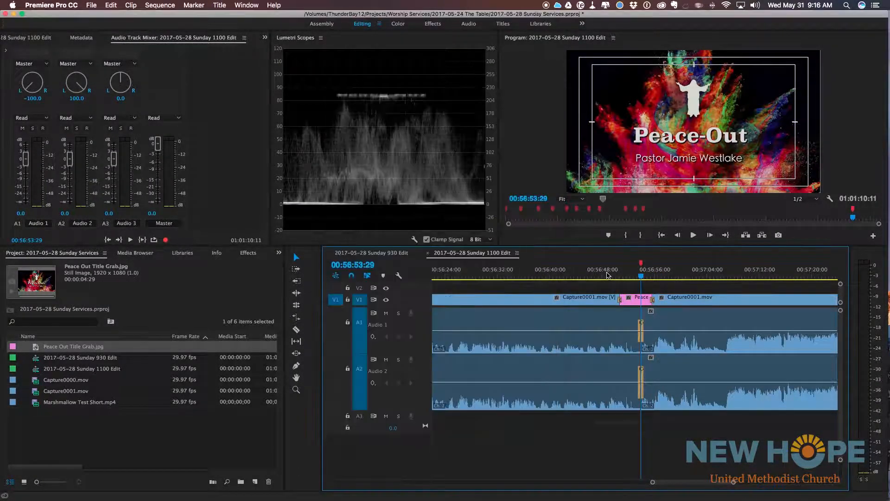
- Find the end of the song after the sermon and cut the recording's video and audio at 00:58:09:04
left_click_drag(678, 271, 726, 274)
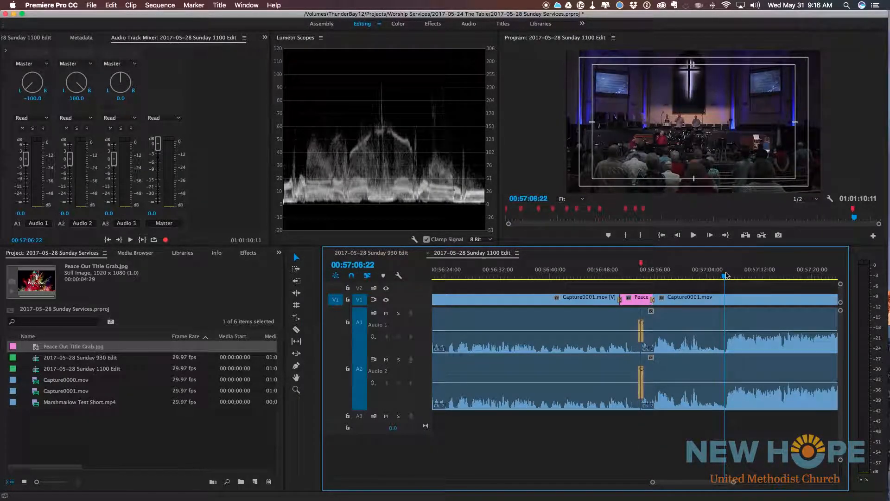
key("minus")
key("minus")
left_click(763, 275)
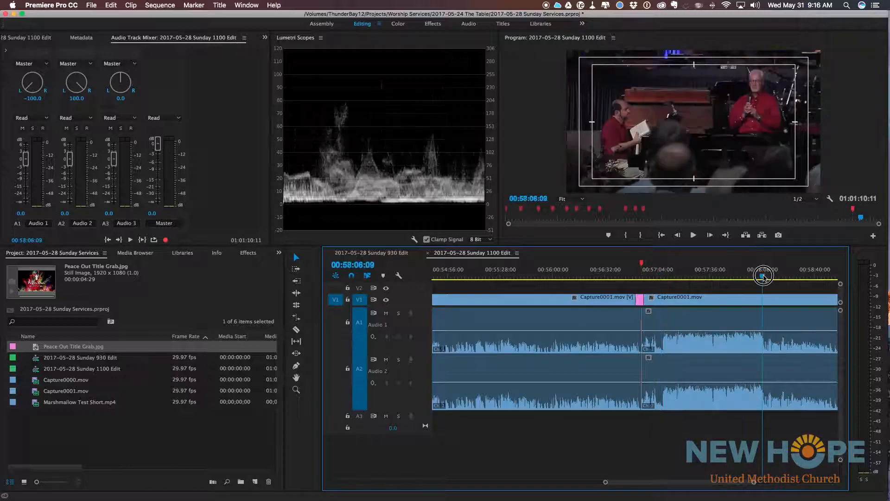
key("space")
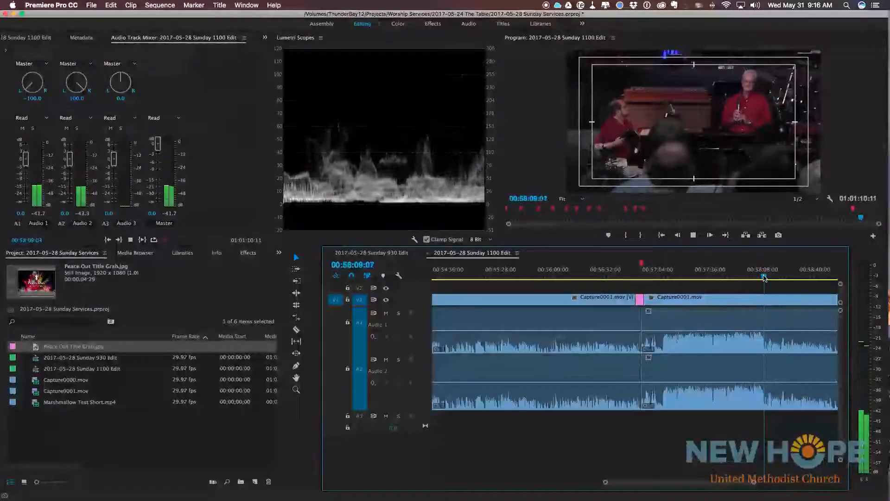
key("space")
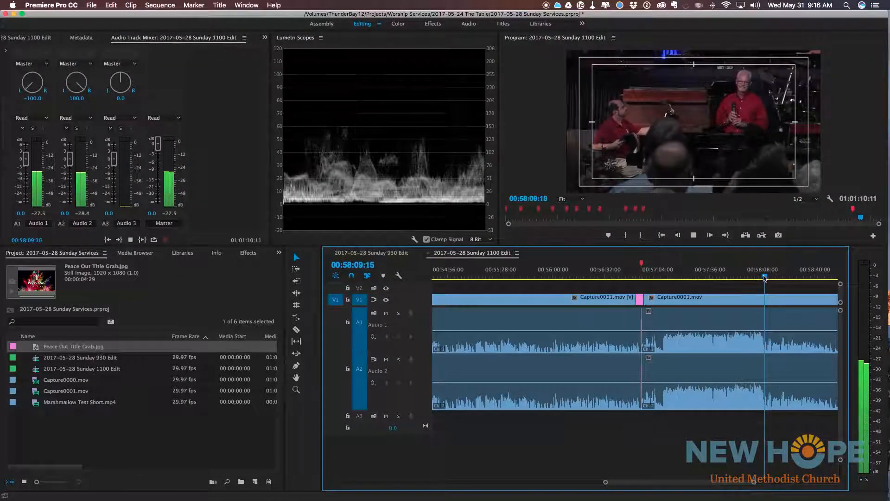
left_click(764, 276)
key("super+k")
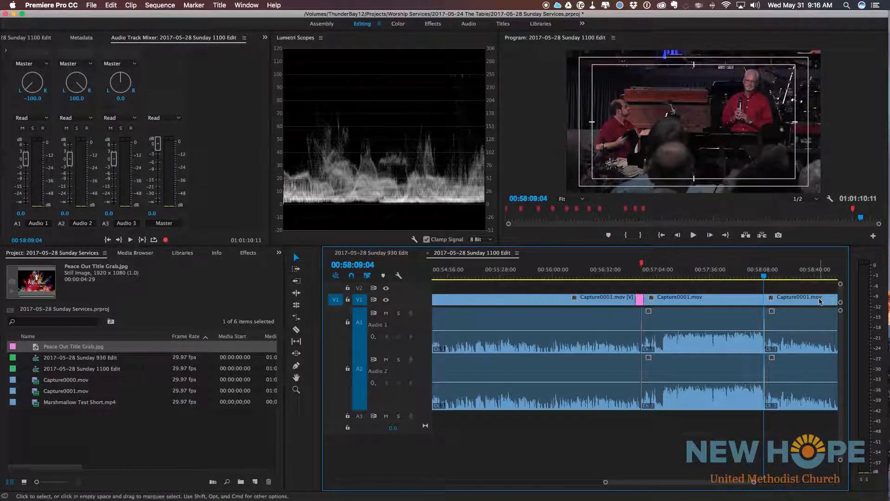
- Play the recording around 00:59:03 and cut its video and audio at 00:59:05:12
scroll(605, 279, "right", 5)
left_click_drag(606, 278, 670, 280)
key("space")
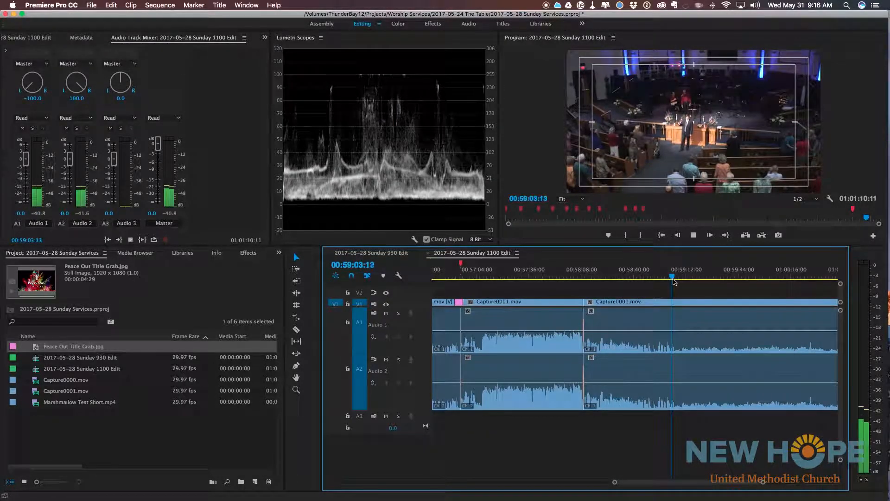
key("space")
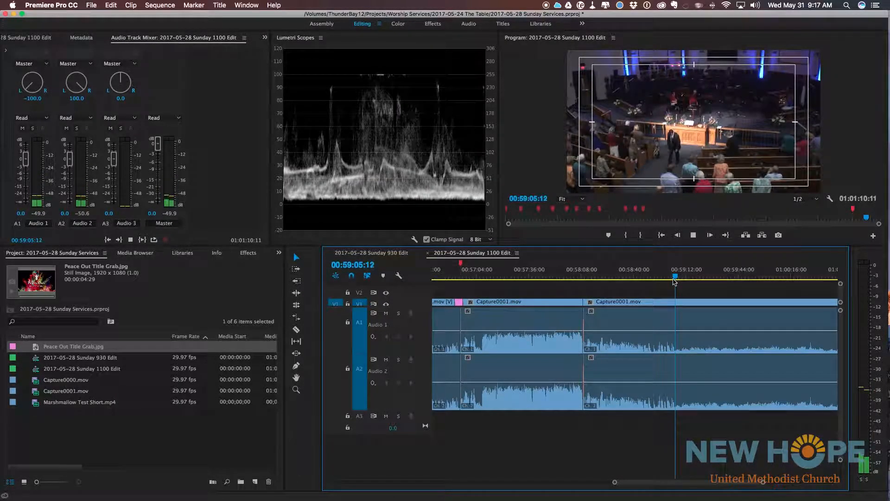
key("super+k")
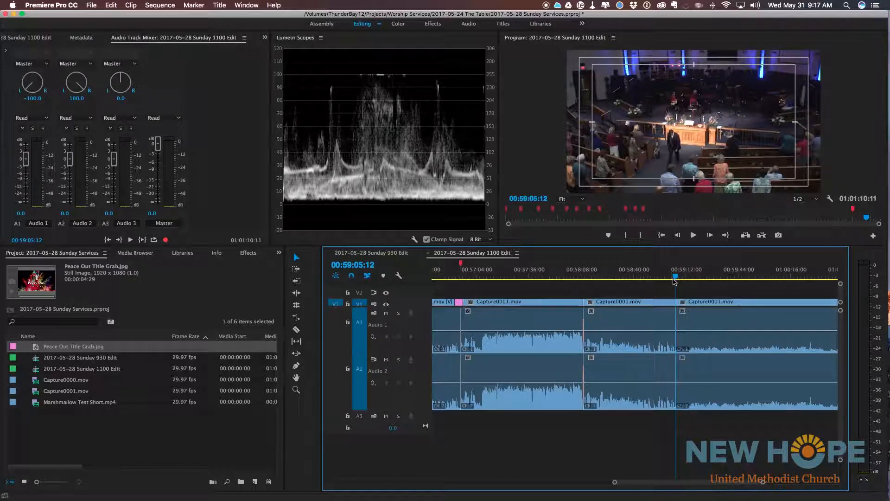
- Mark the last clip from 00:59:34:18 to its end and extract that range from the sequence
left_click(694, 303)
left_click(687, 278)
mouse_move(689, 278)
left_mouse_down()
mouse_move(716, 282)
mouse_move(649, 287)
mouse_move(663, 274)
mouse_move(682, 281)
left_mouse_up()
key("space")
key("space")
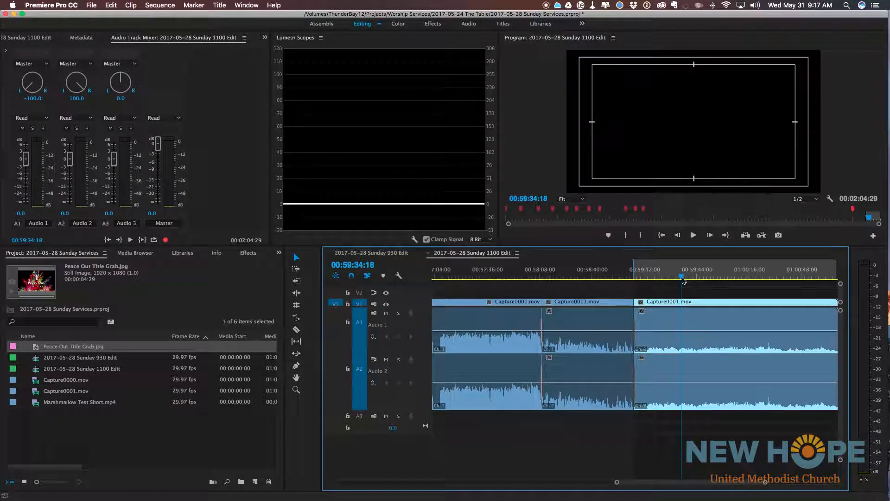
key("i")
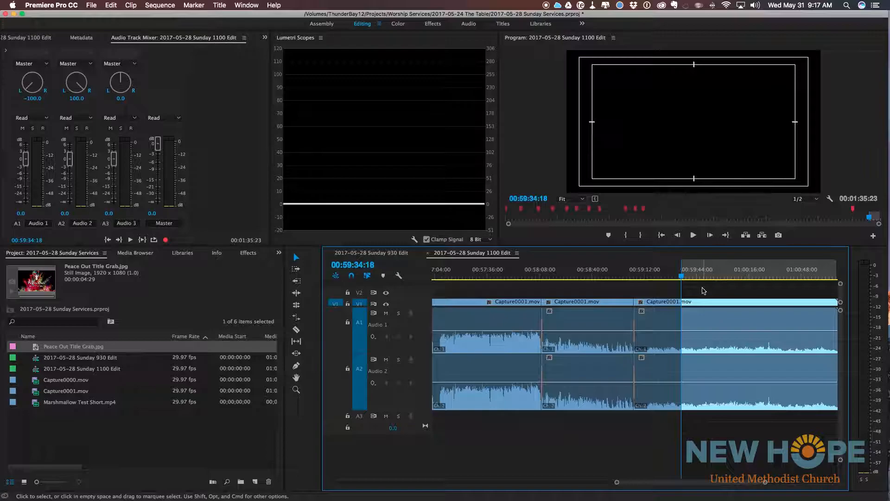
key("apostrophe")
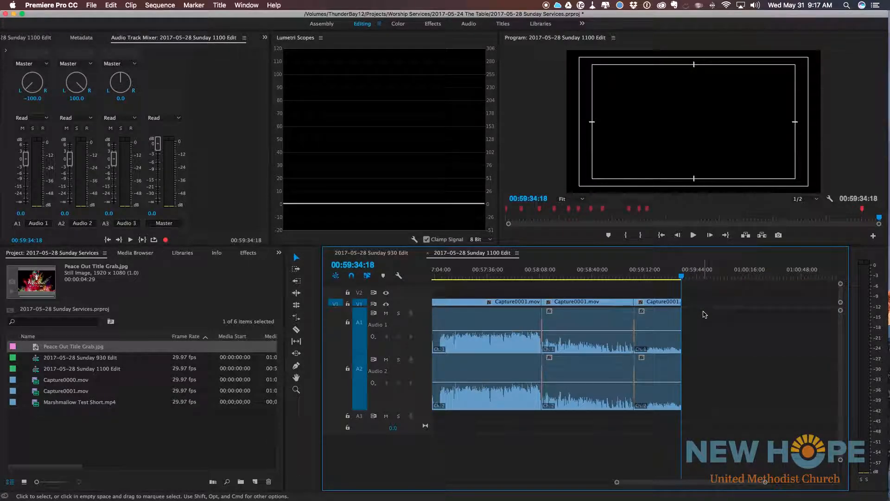
- Select every clip in the sequence, boost their audio level with Audio Gain, and clear the selection
key("backslash")
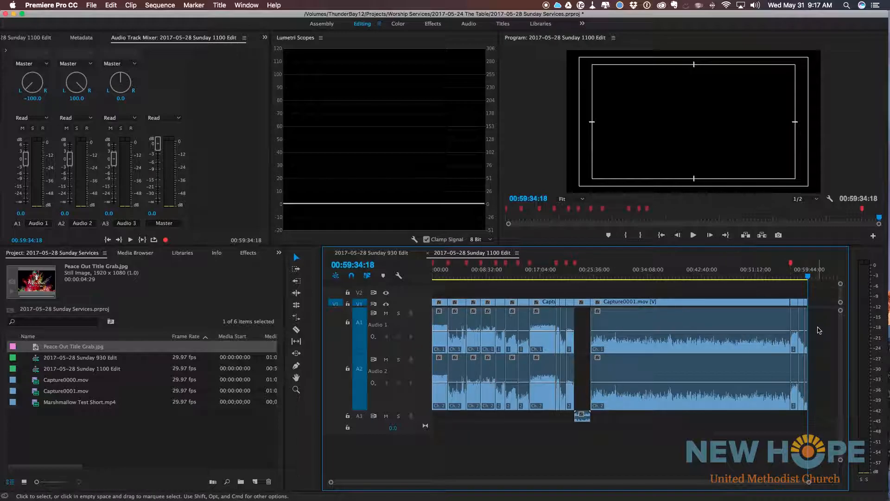
key("super+a")
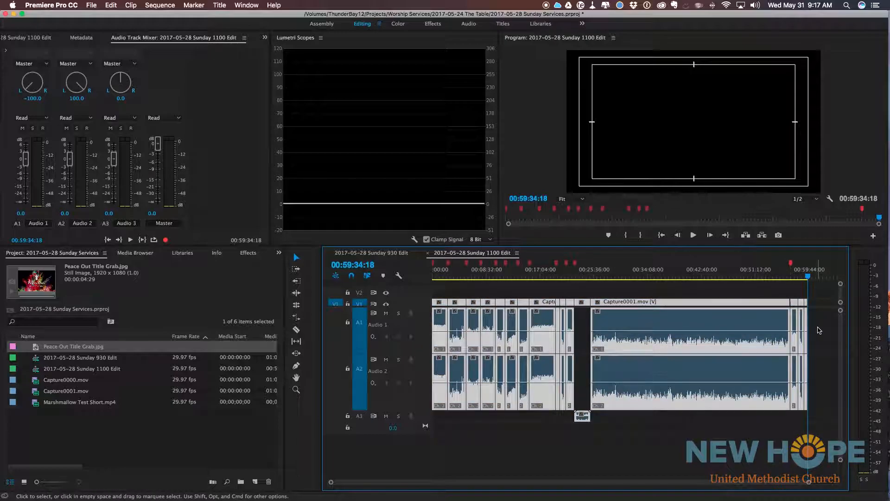
right_click(635, 324)
left_click(664, 334)
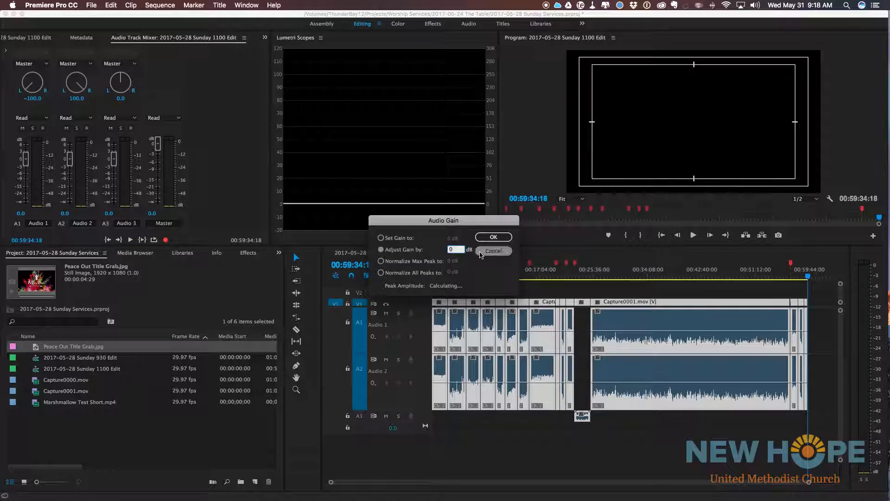
left_click(488, 238)
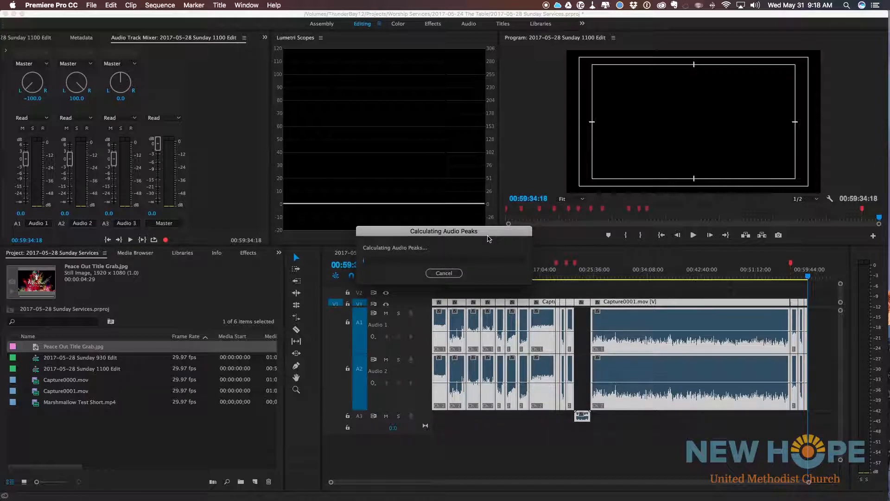
left_click(822, 323)
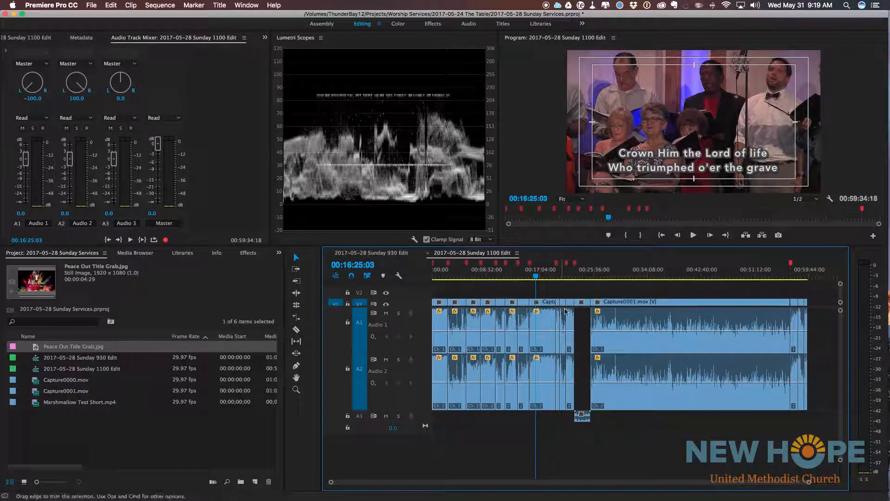
- Add a chapter marker at 00:25:10:19, where the Peace-Out title comes up after the Marshmallow Test video
left_click_drag(579, 276, 588, 277)
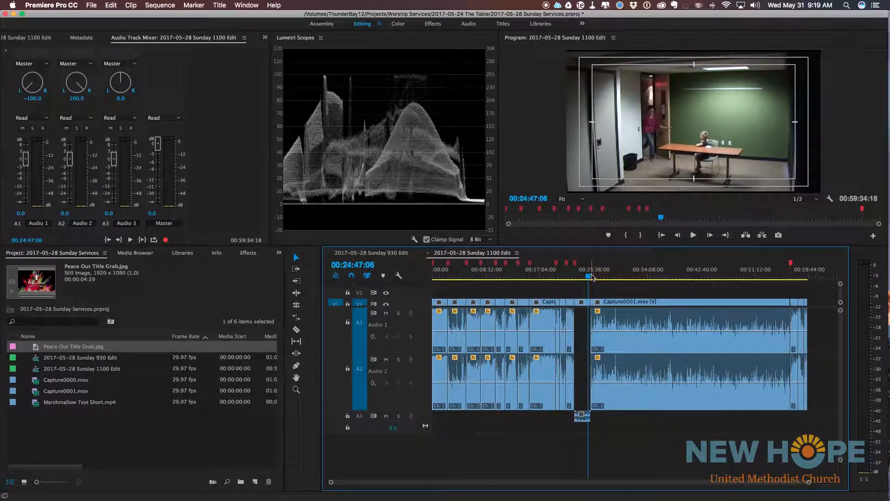
left_click(592, 277)
key("=")
key("=")
key("=")
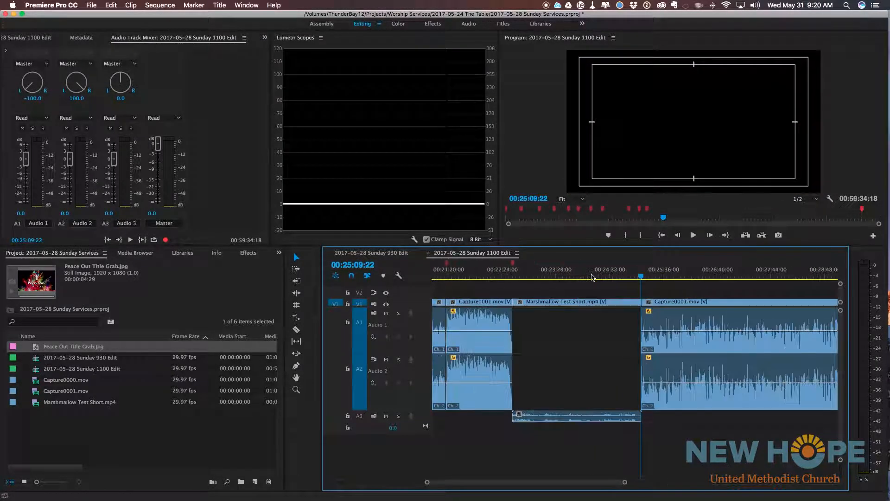
key("=")
key("=")
key("=")
key("=")
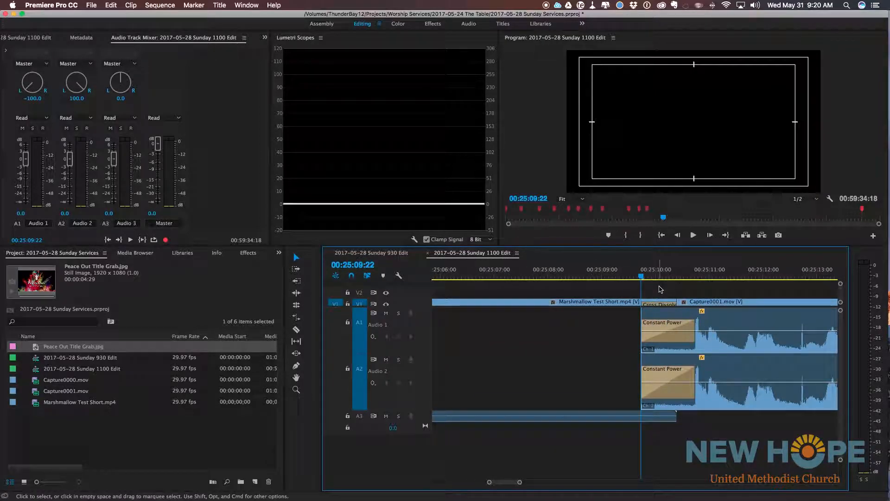
left_click_drag(651, 276, 690, 284)
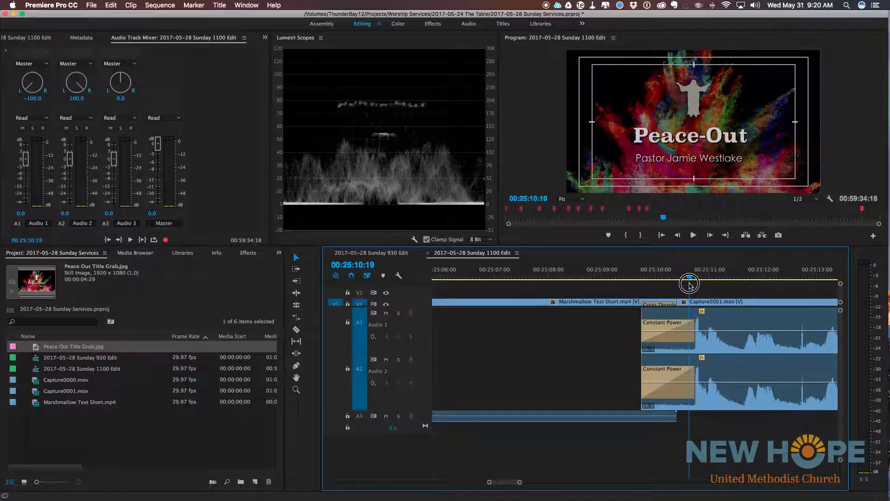
key("m")
key("m")
key("Return")
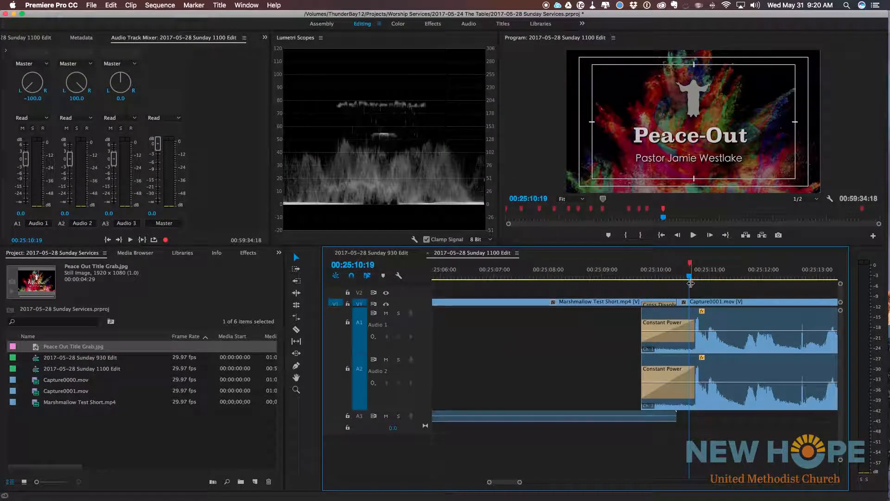
- Add a chapter marker at the 00:58:09:04 cut, at the end of the song after the sermon
key("backslash")
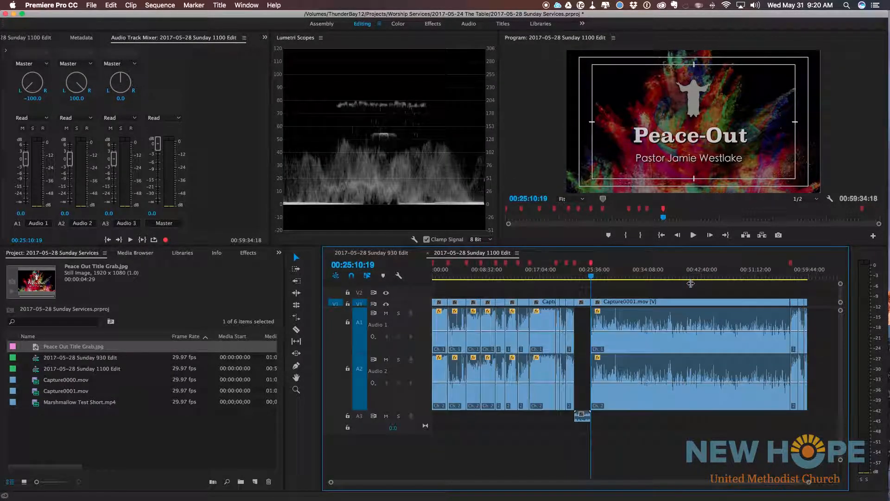
left_click(799, 277)
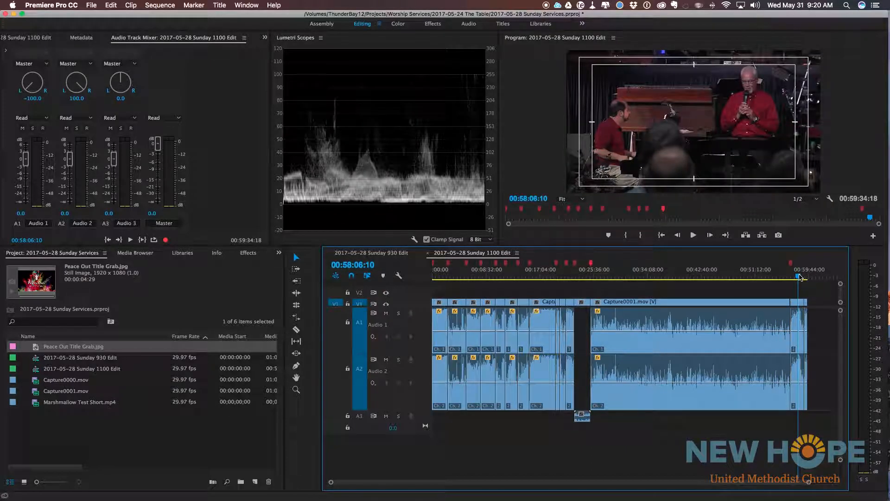
key("backslash")
left_click(799, 277)
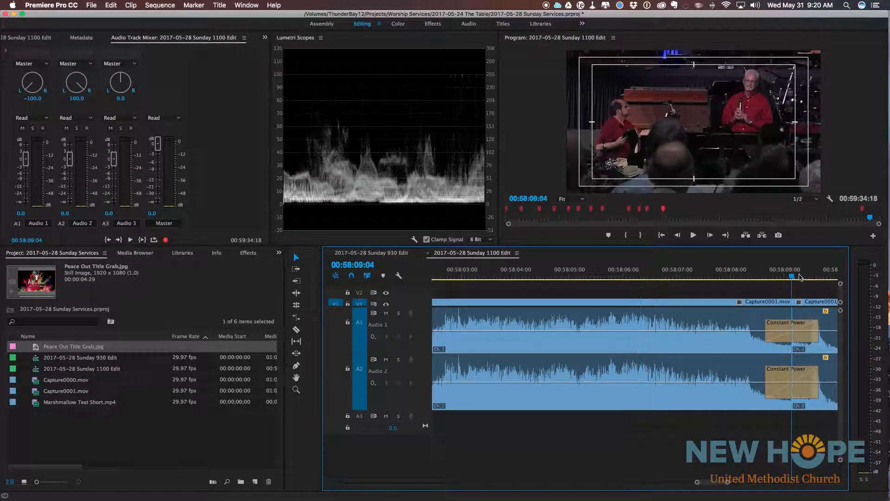
key("m")
key("m")
key("Return")
- Go to the next cut at 00:59:05:12 and add a chapter marker there
key("Down")
key("m")
key("m")
key("Return")
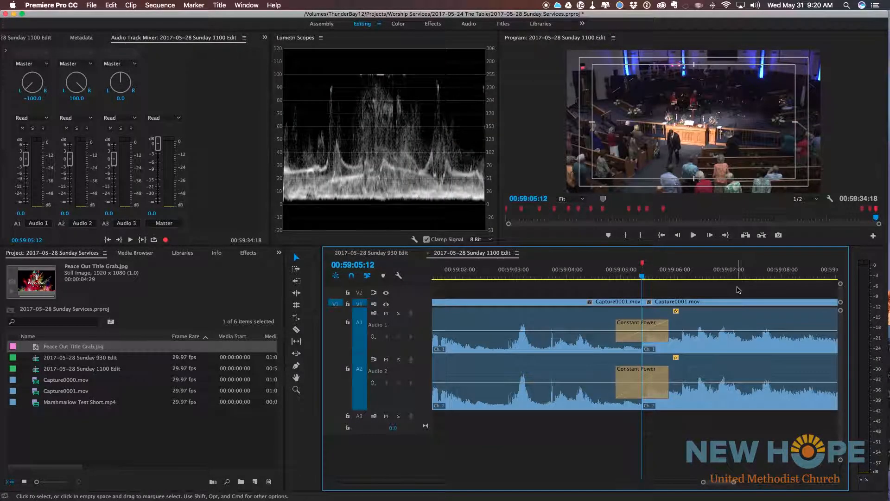
- Find the DVD ordering title near the end of the sequence and add a chapter marker at 00:59:30:26
scroll(739, 290, "down", 10)
key("minus")
key("minus")
key("minus")
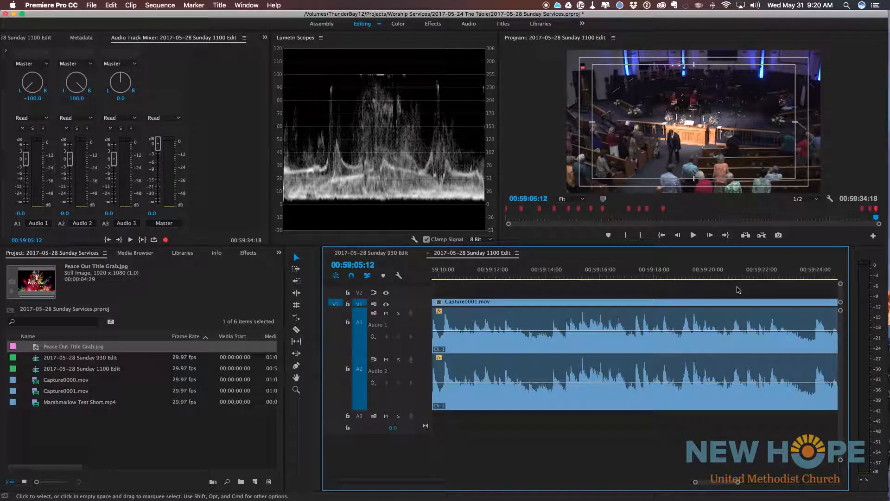
mouse_move(744, 278)
left_mouse_down()
mouse_move(780, 276)
mouse_move(710, 279)
mouse_move(732, 280)
left_mouse_up()
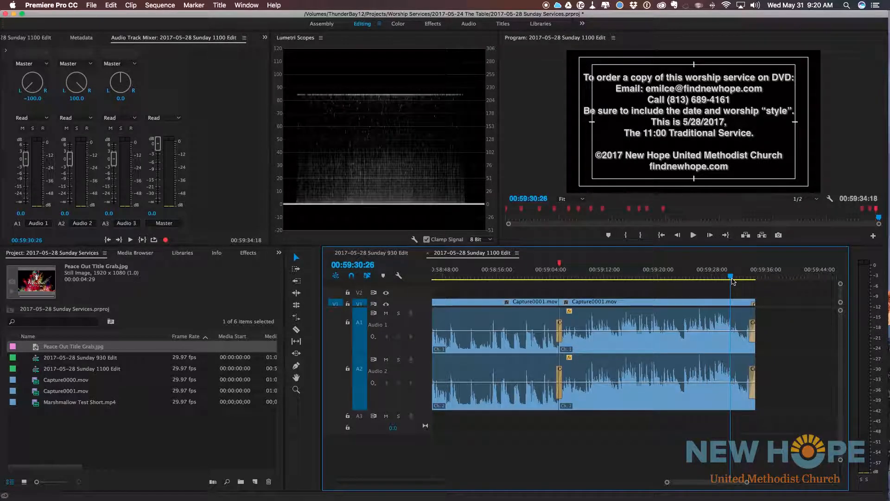
key("m")
key("m")
key("Return")
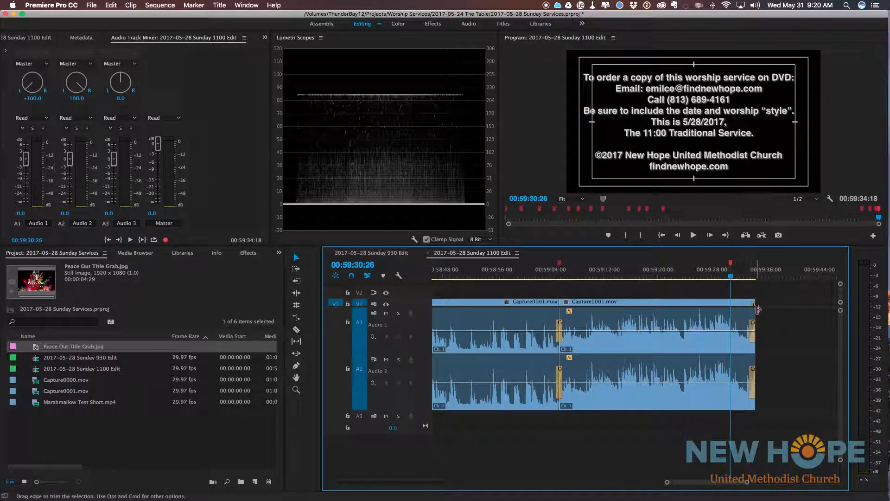
- Play the opening song around 00:00:54 and the announcements around 00:03:26 to check their audio levels
key("backslash")
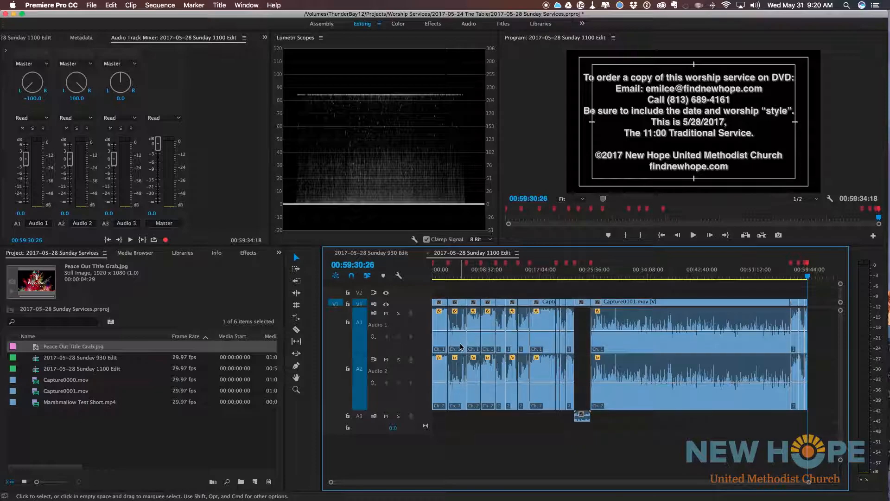
left_click(438, 277)
key("space")
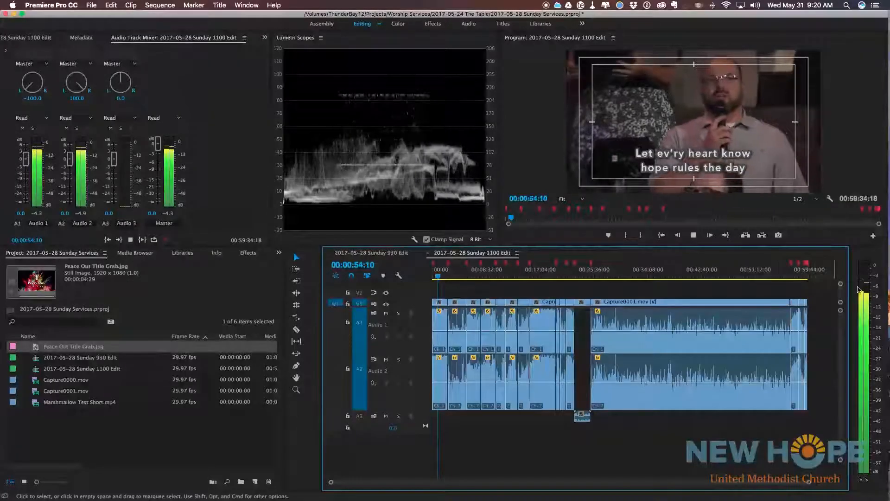
key("space")
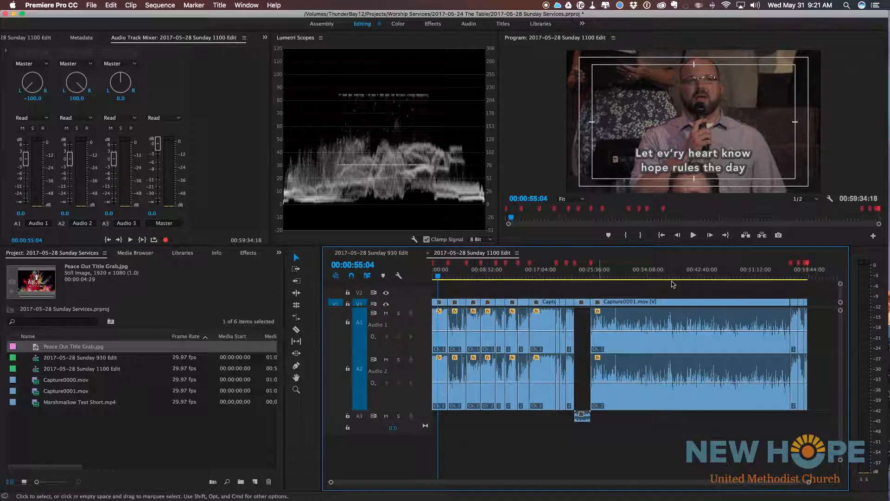
left_click(456, 277)
key("space")
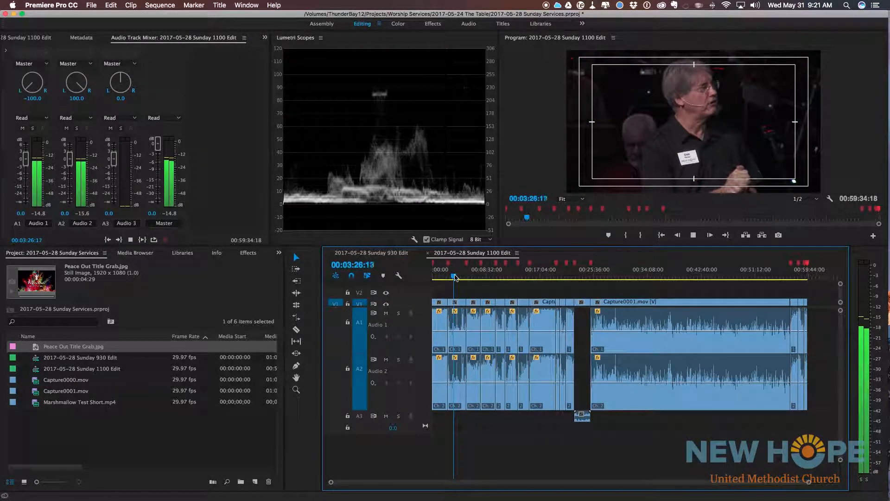
key("space")
key("space")
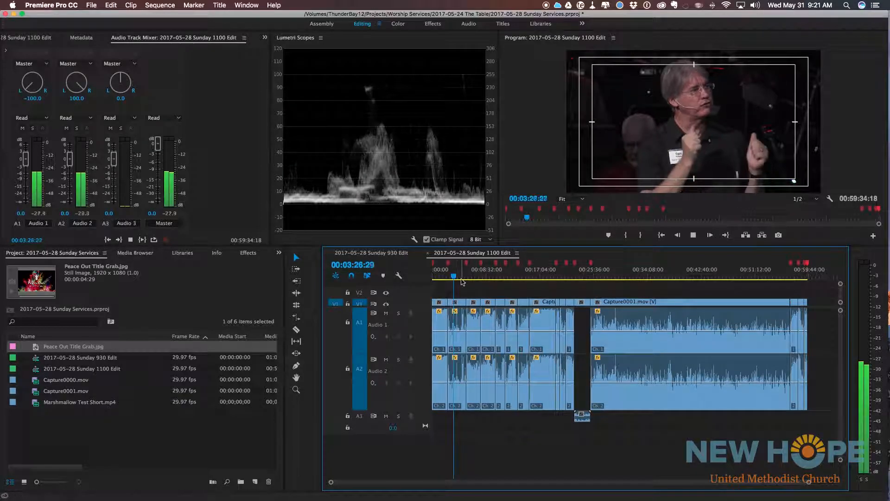
key("space")
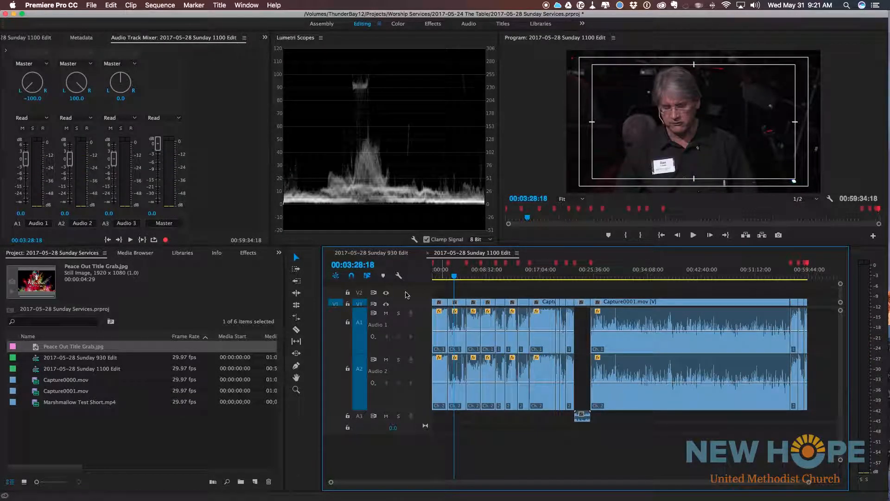
- Search the effects for "comp" and apply MultiBandCompressor to the audio of the sequence's second clip
left_click(248, 252)
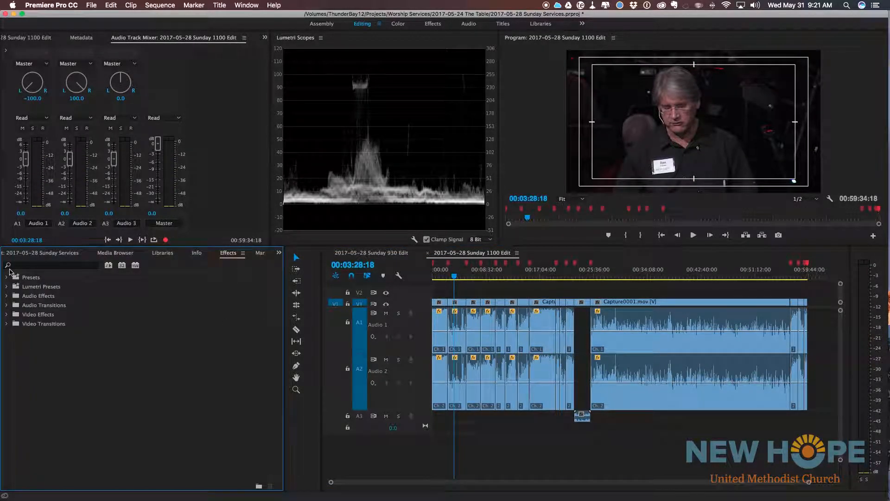
left_click(28, 265)
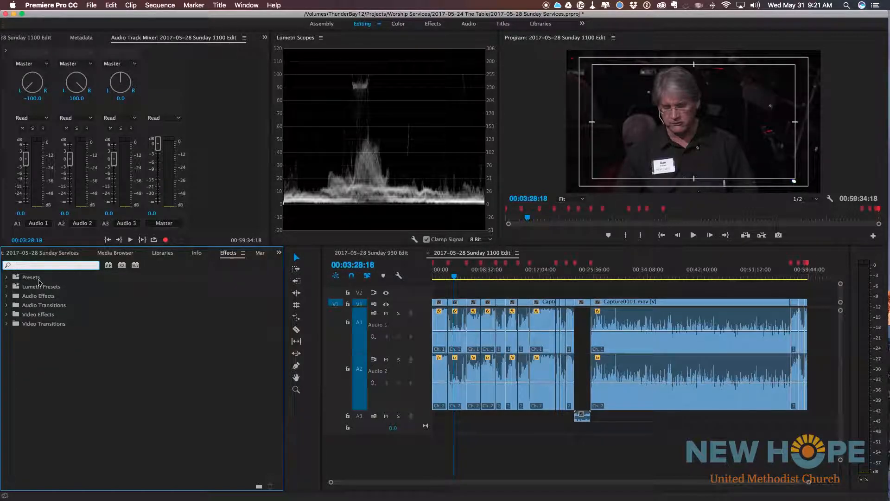
type("noi")
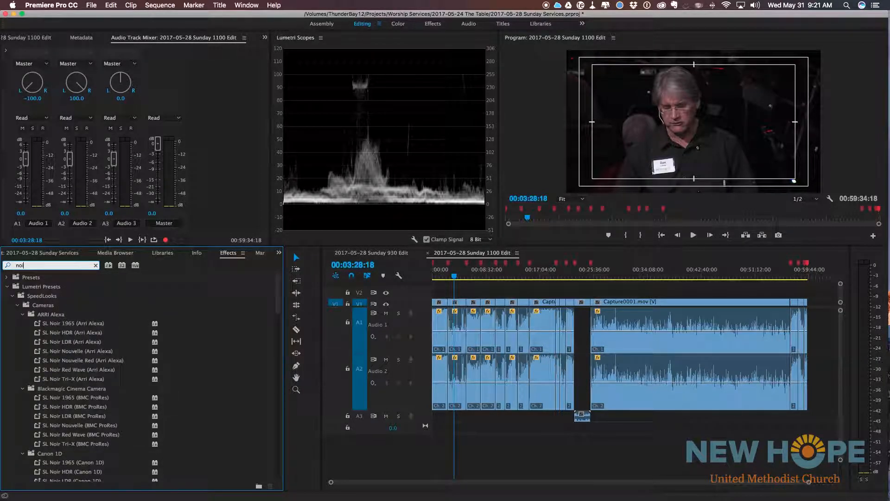
key("BackSpace")
key("BackSpace")
key("BackSpace")
type("comp")
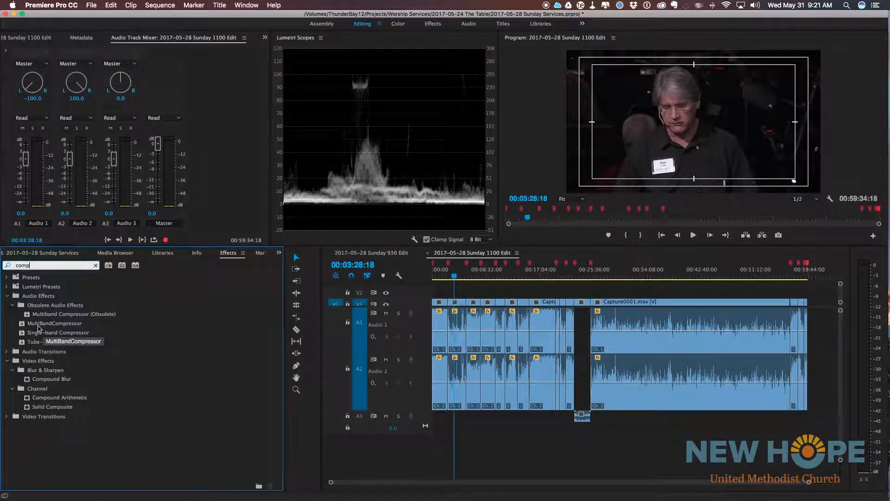
left_click_drag(30, 326, 458, 325)
- Play the compressed announcements clip from about 00:03:27 to check its audio level
left_click(454, 277)
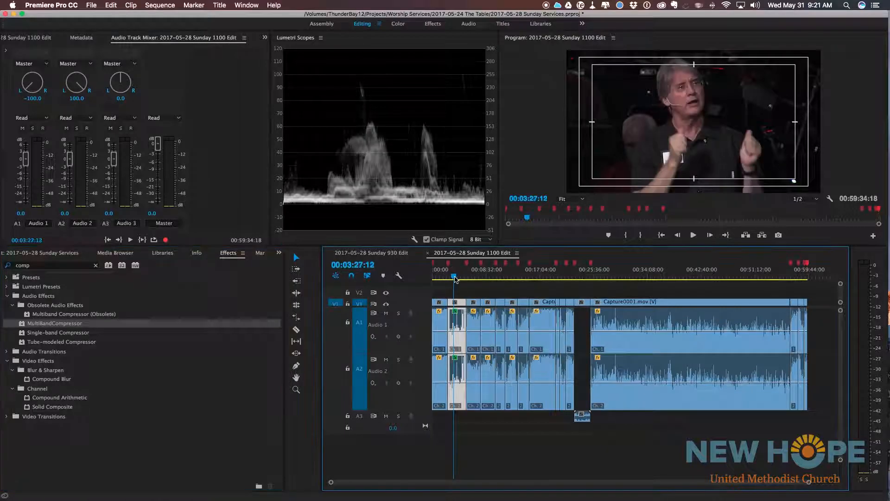
key("space")
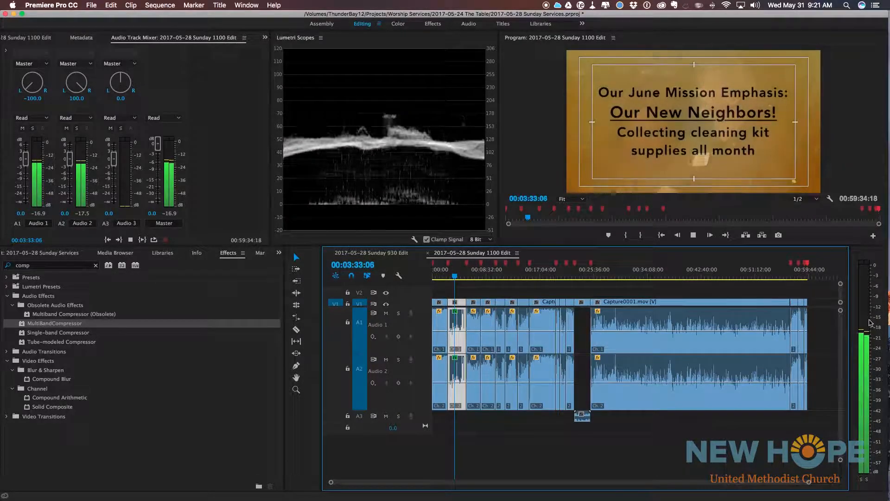
key("space")
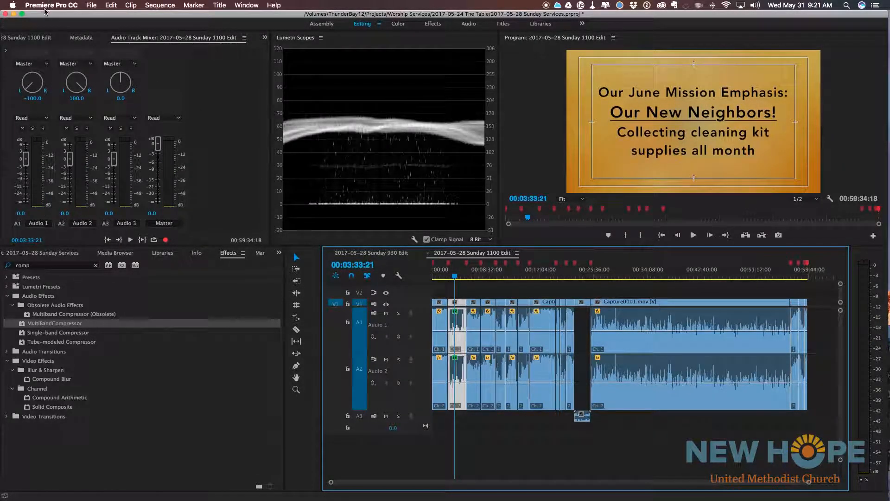
- In the clip's effect settings, choose the Broadcast preset for the Audio 1 MultiBandCompressor and set its output gain to 3 dB
left_click(264, 37)
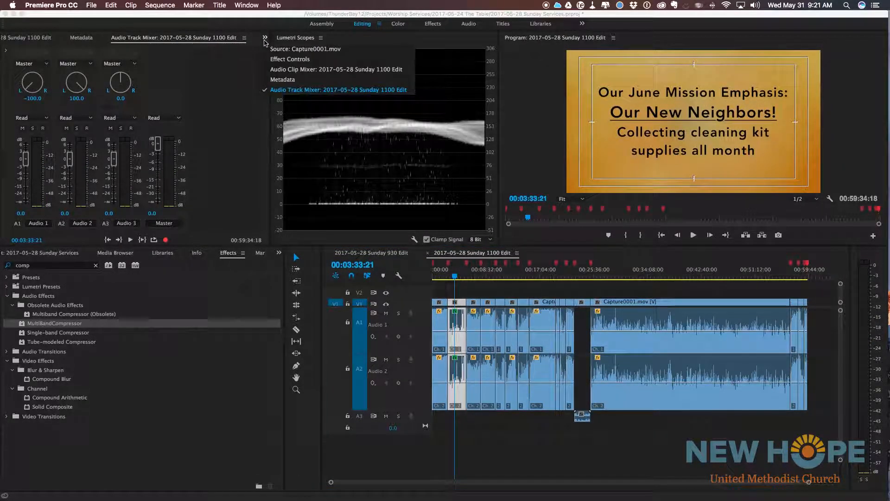
left_click(285, 65)
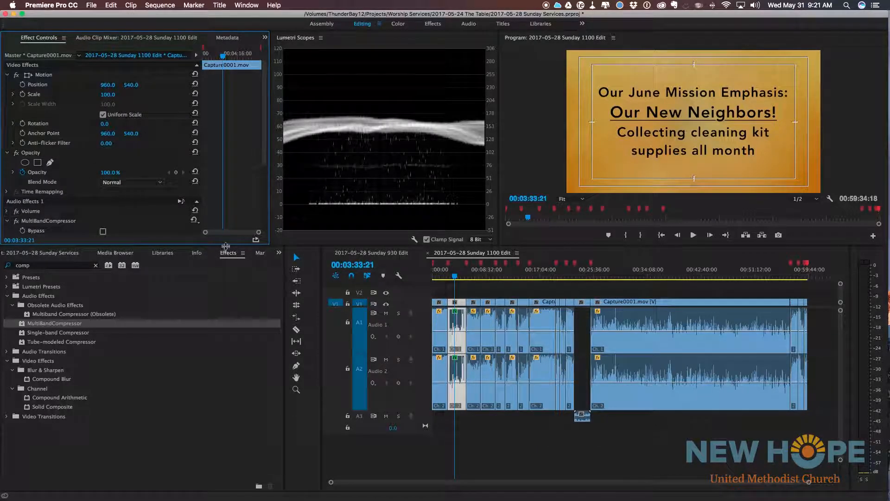
left_click_drag(226, 246, 226, 283)
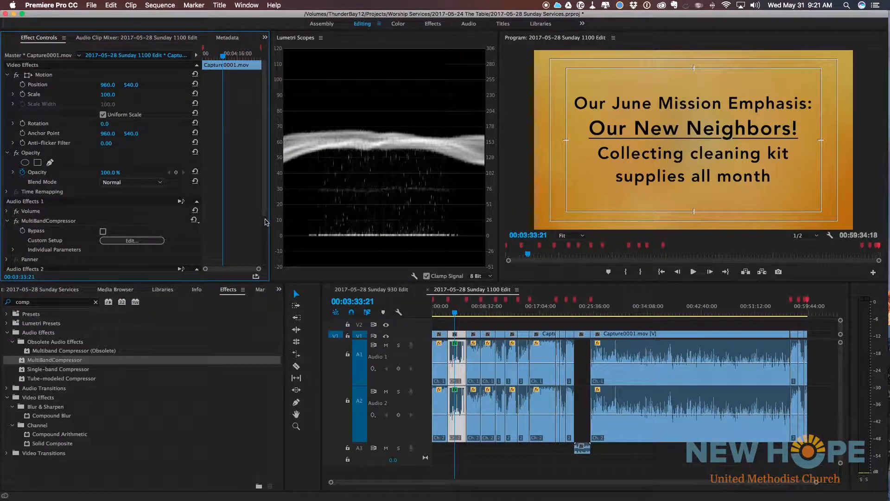
scroll(266, 222, "down", 3)
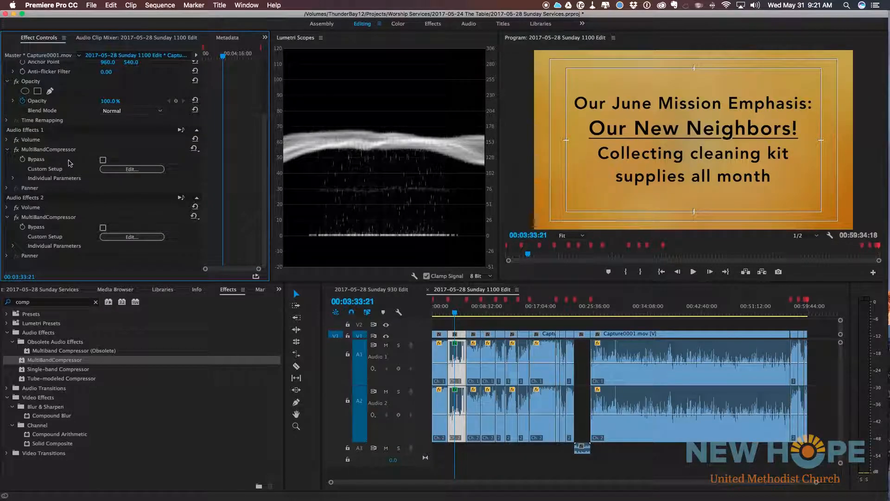
left_click(194, 149)
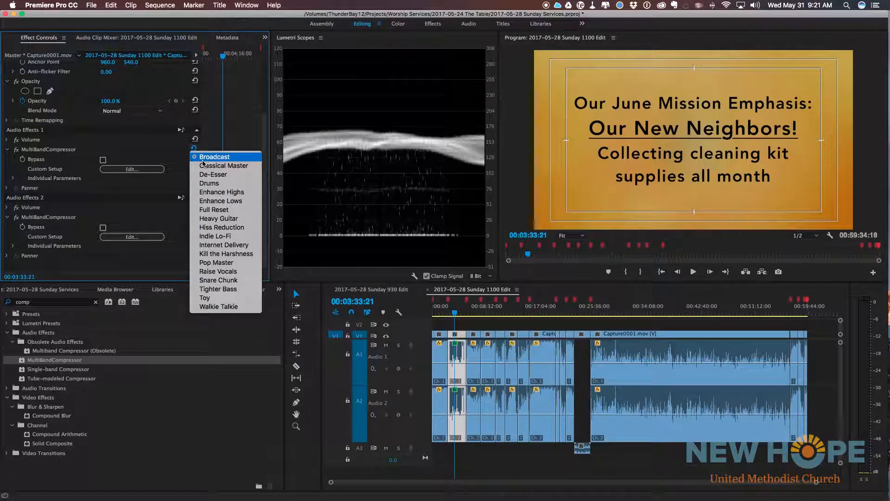
left_click(220, 158)
left_click(135, 169)
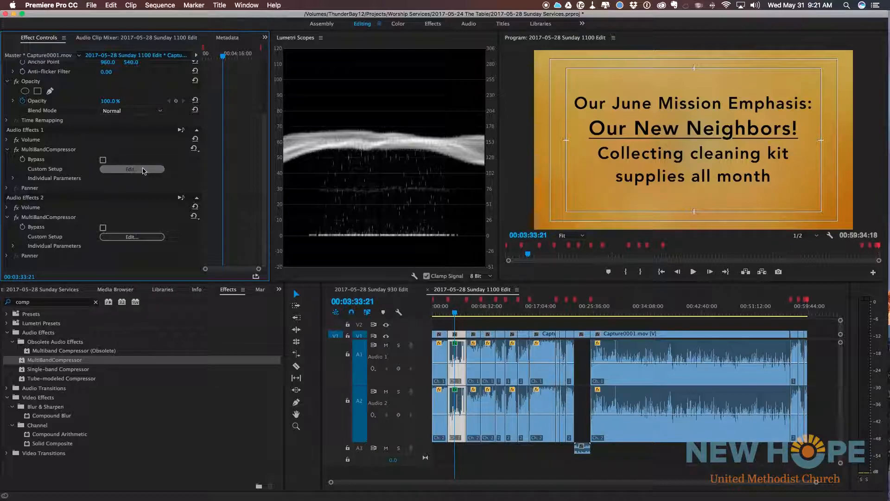
left_click_drag(536, 195, 537, 192)
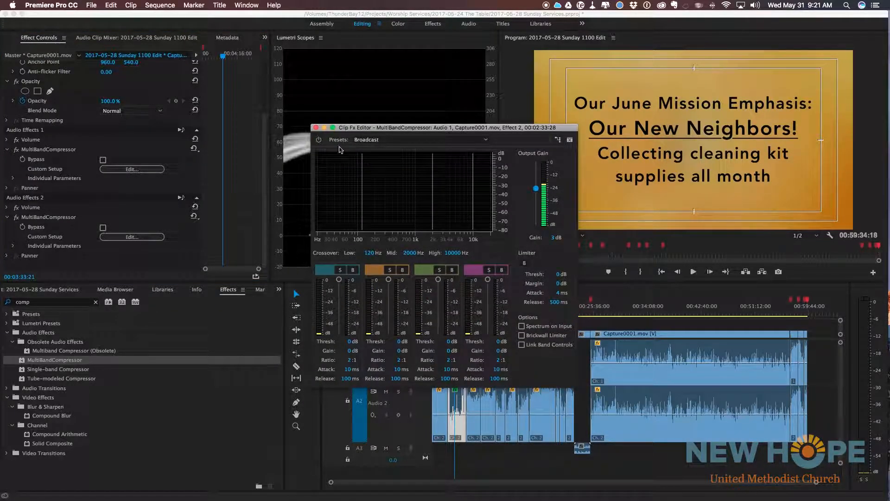
left_click(317, 128)
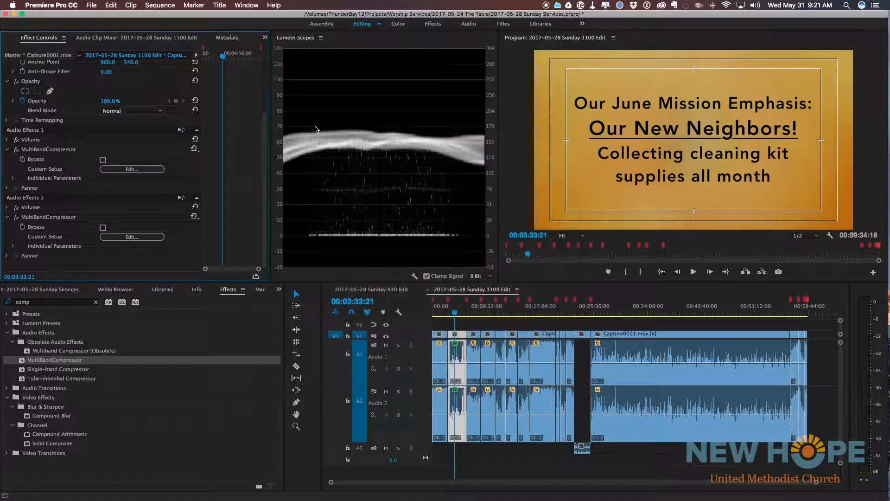
- Set the Audio 2 MultiBandCompressor's output gain to 3 dB and play the clip to check the level
left_click(132, 236)
left_click(554, 238)
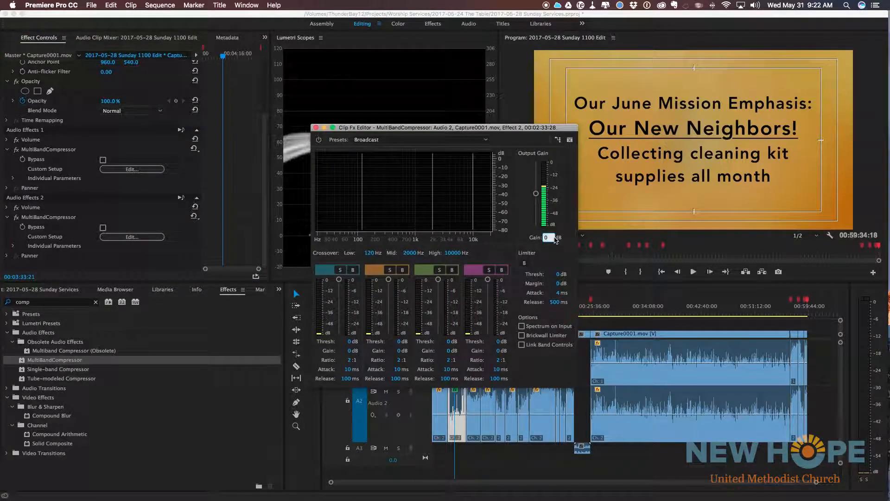
type("3")
key("Return")
left_click(316, 128)
key("space")
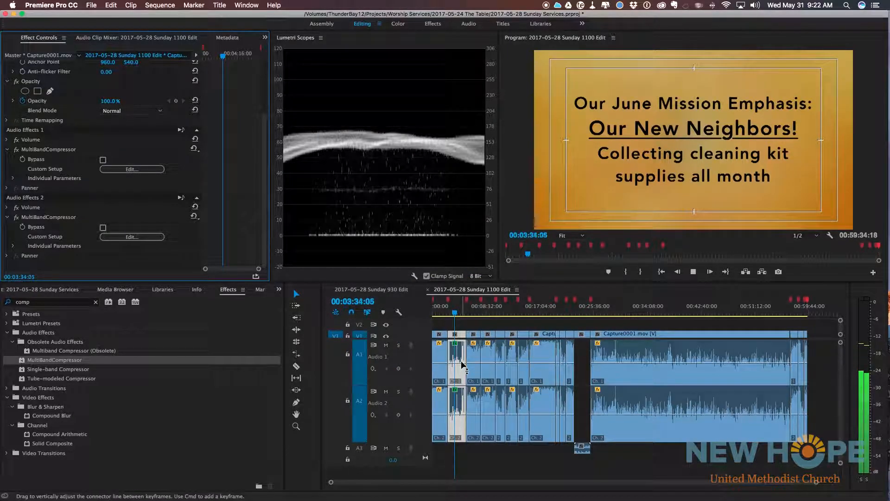
- Play the choir section at about 00:06:32 and the creed at about 00:10:36 to check their audio levels
key("space")
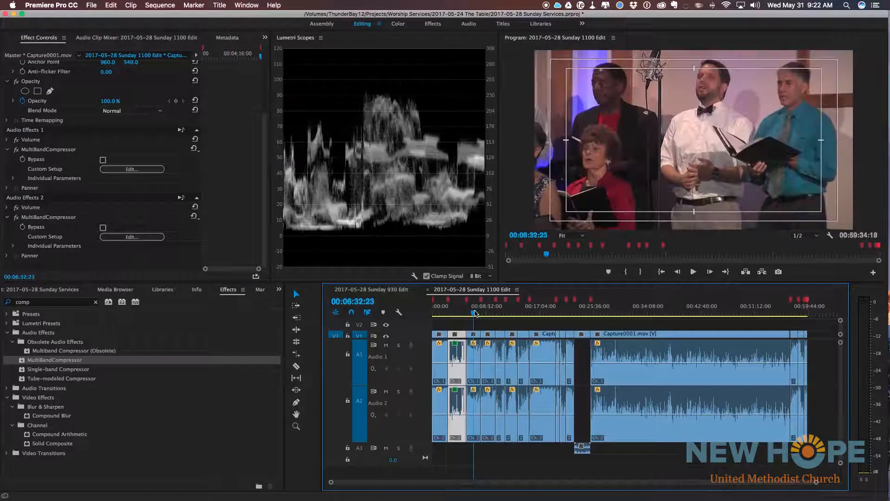
left_click(474, 312)
key("space")
key("space")
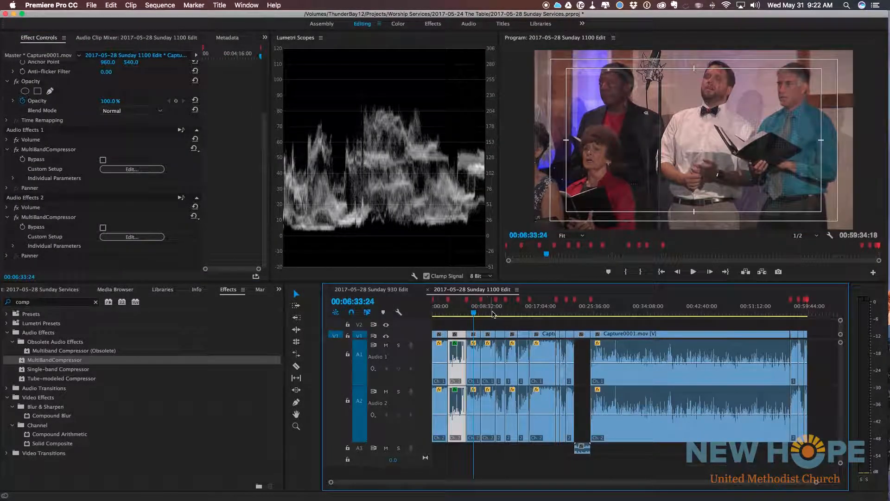
left_click(499, 313)
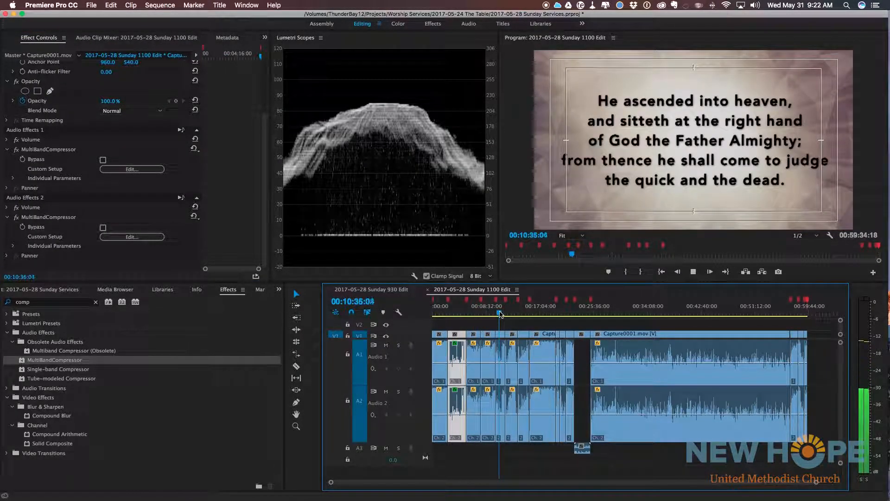
key("space")
- Copy the Audio 1 MultiBandCompressor from the announcements clip, paste it onto the creed clip at about 00:10:48, and play the clip
left_click(501, 345)
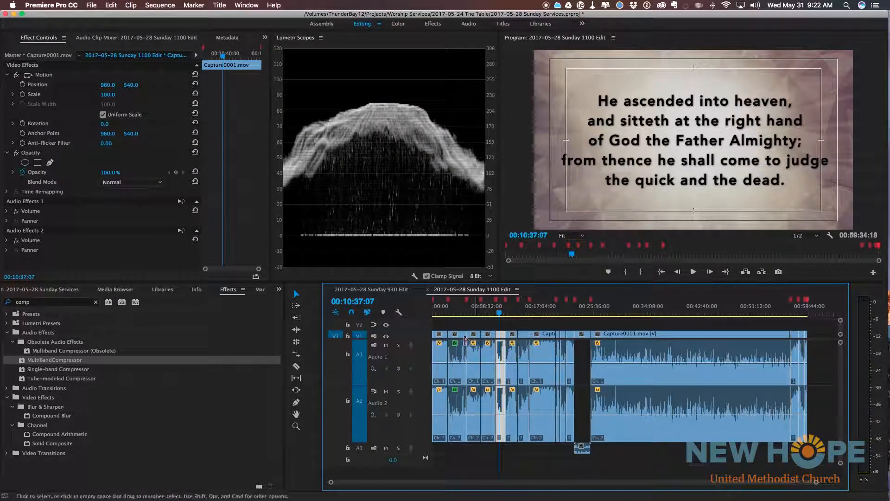
left_click(455, 309)
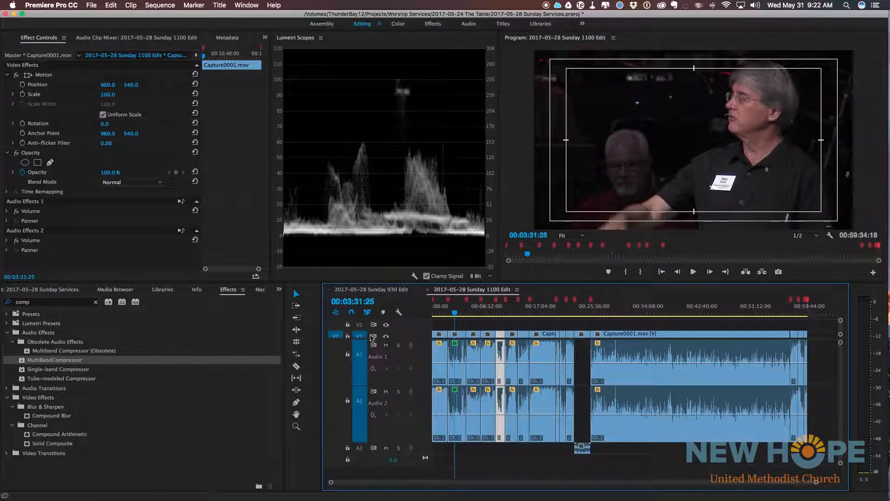
left_click(458, 339)
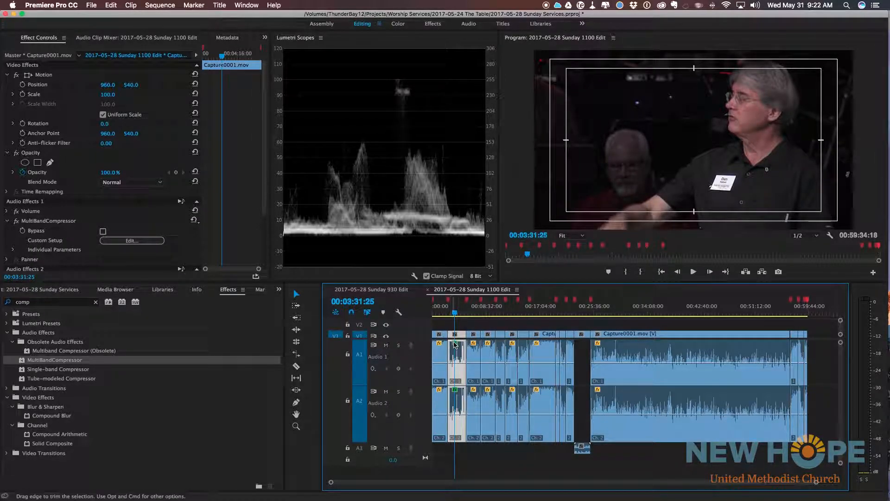
left_click(46, 223)
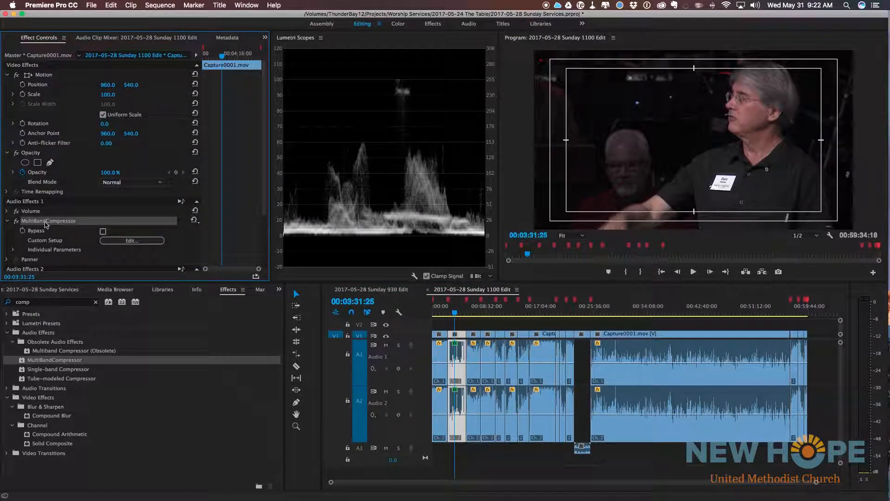
left_click(486, 311)
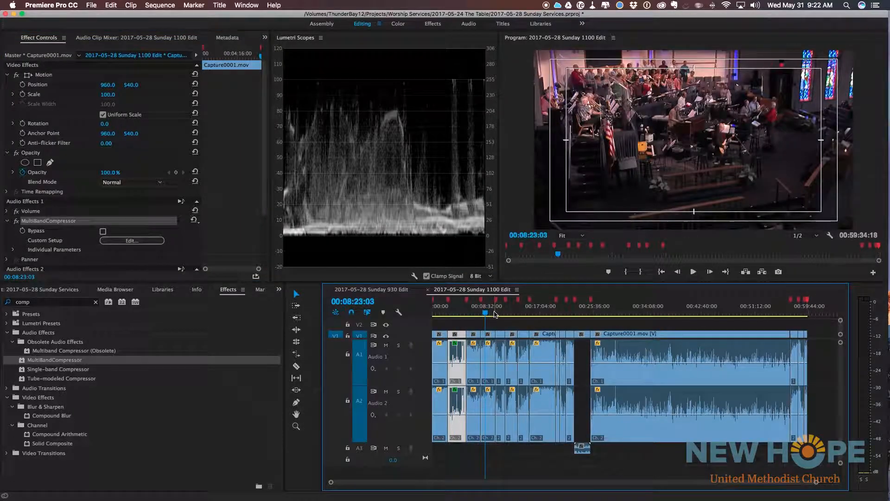
left_click(501, 314)
left_click(500, 406)
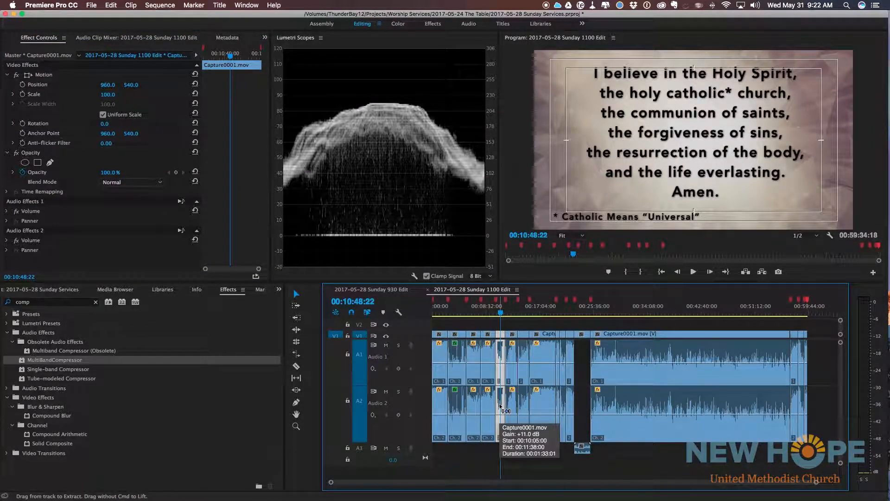
left_click(499, 314)
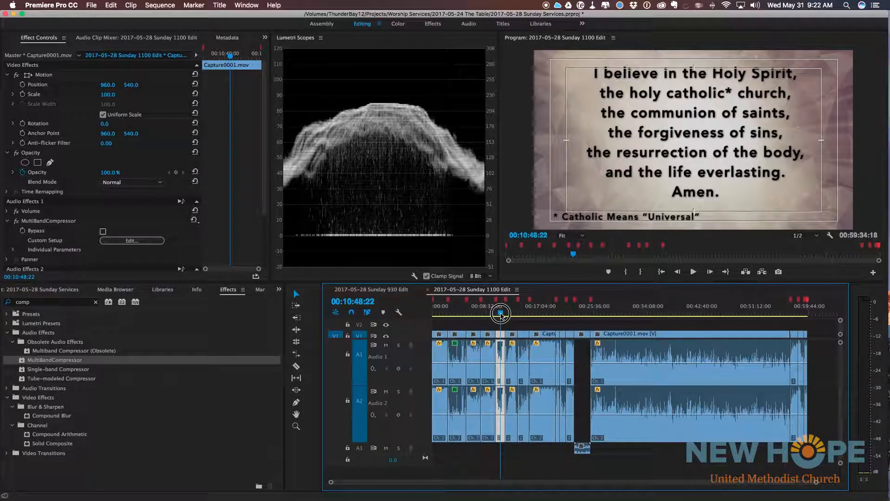
key("space")
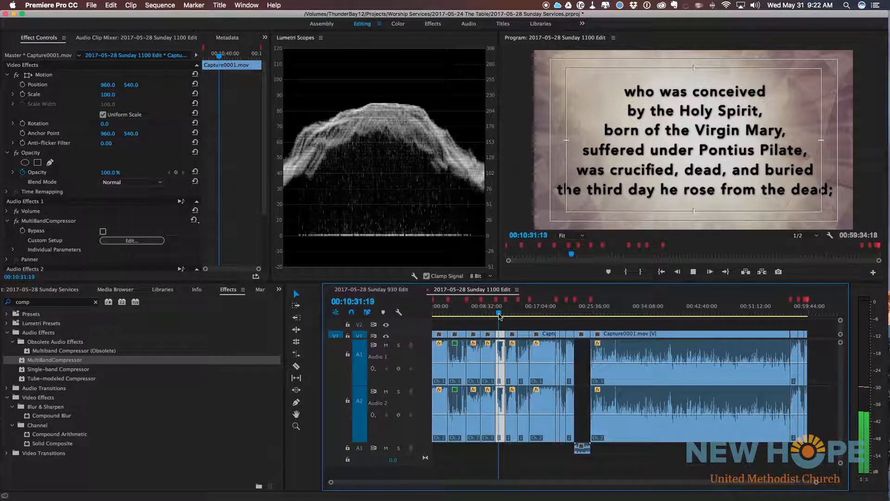
key("space")
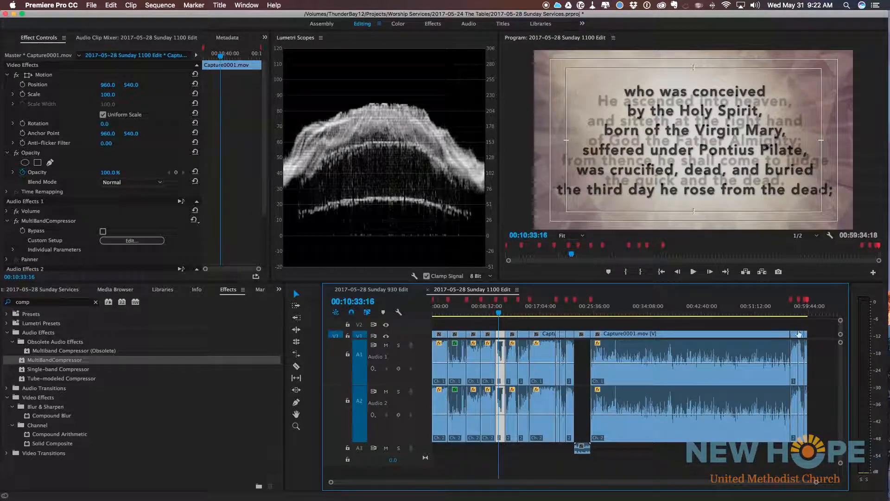
- Check the audio at about 00:12:31 and 00:14:03, and paste the copied MultiBandCompressor onto the clip at 00:14:03
left_click(512, 313)
key("space")
key("space")
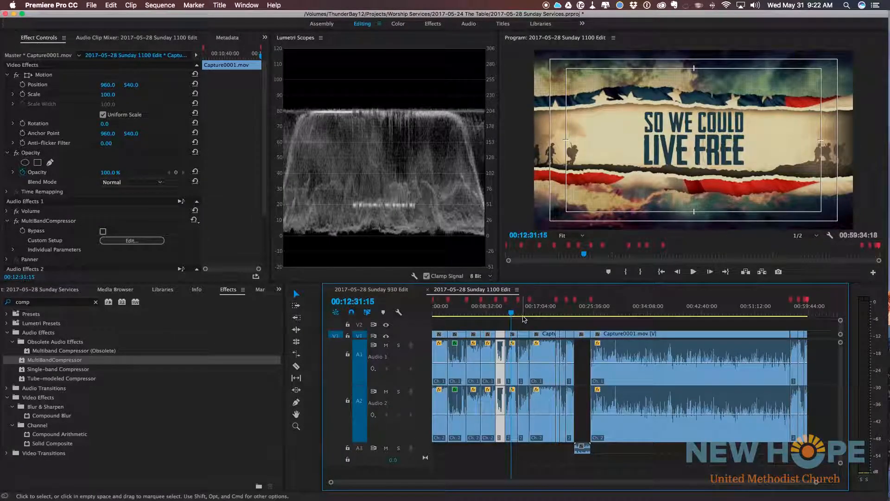
left_click(521, 314)
key("space")
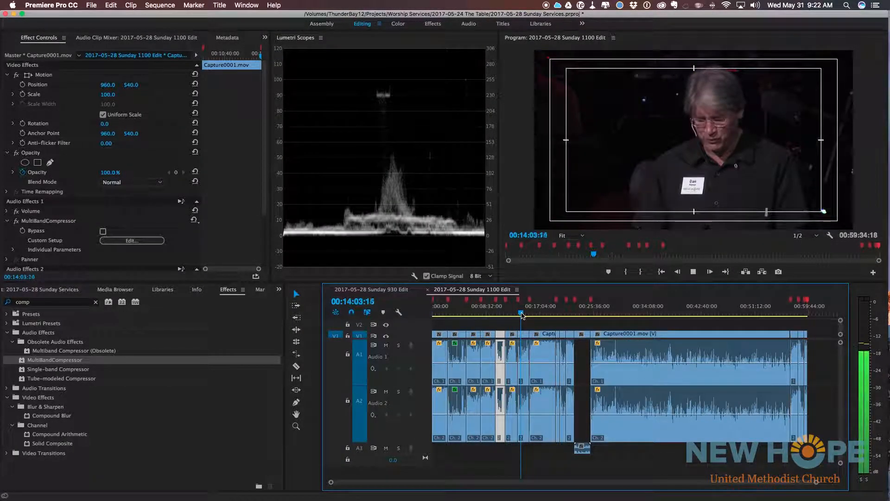
key("space")
left_click(524, 343)
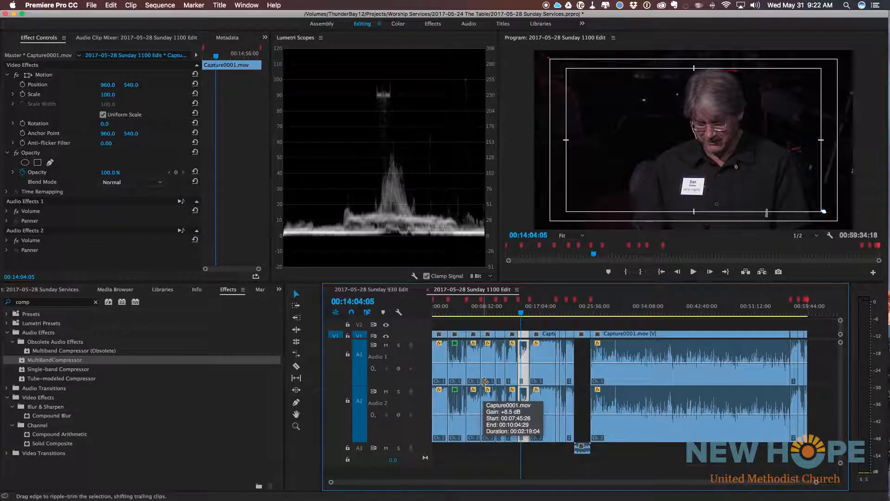
- Play the sequence at about 00:20:45 and 00:20:31 to check the audio levels, with the timeline enlarged around that clip
left_click(561, 312)
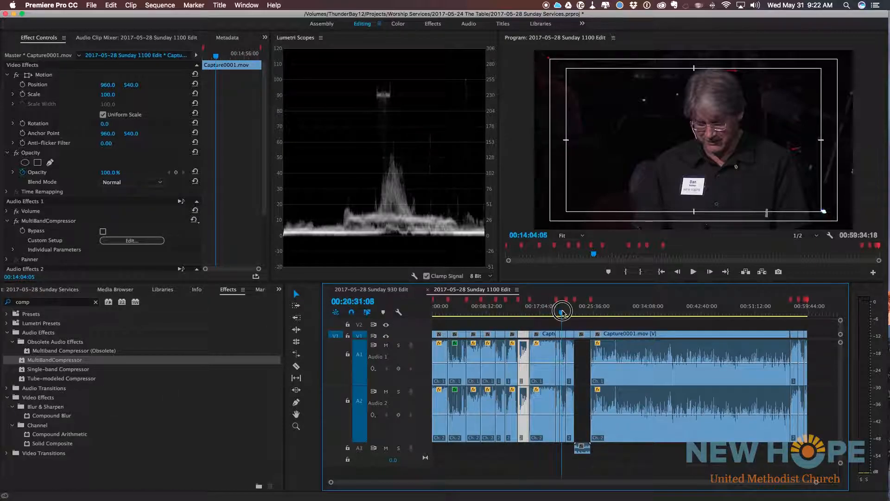
left_click(564, 313)
key("space")
key("space")
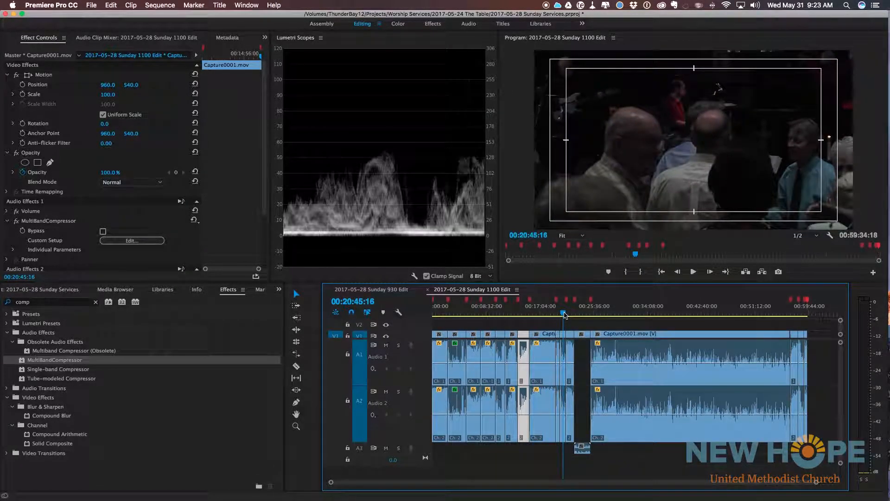
key("equal")
key("equal")
key("equal")
key("equal")
key("equal")
left_click(578, 309)
key("space")
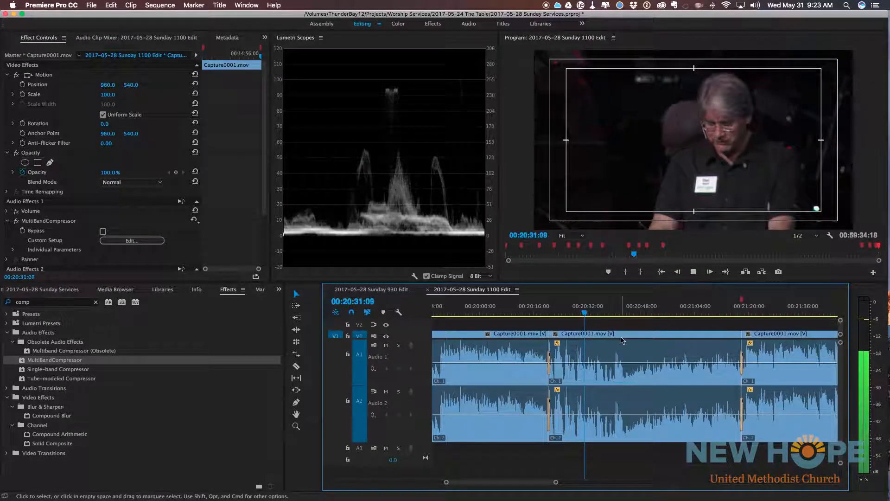
key("space")
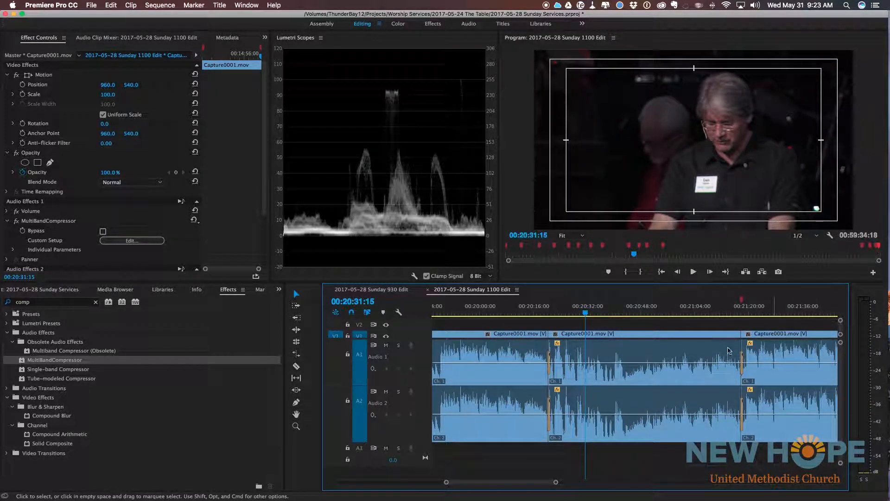
- Paste the copied MultiBandCompressor onto the clip at 00:20:31 and play it from near its start to check the level
left_click(590, 361)
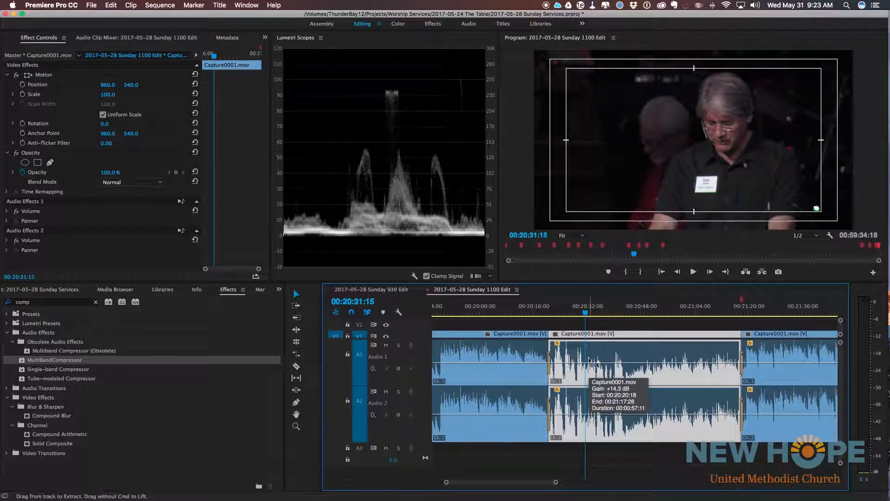
left_click(554, 311)
key("space")
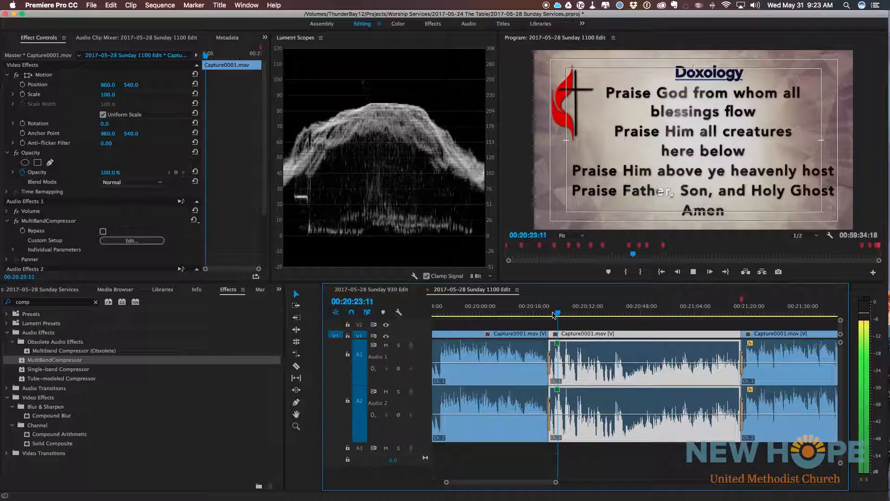
key("space")
- Play the clip before the Marshmallow Test video and the sermon at about 00:29:09 to check their audio levels
key("minus")
key("minus")
key("minus")
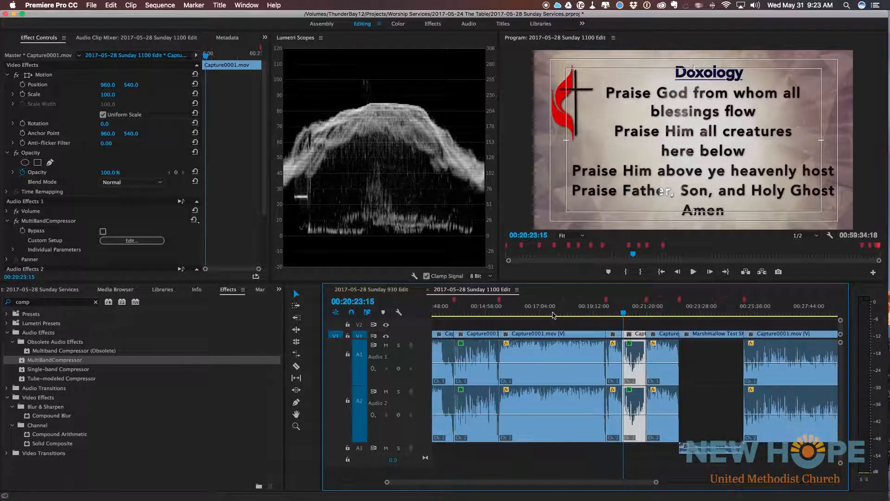
left_click(670, 313)
key("space")
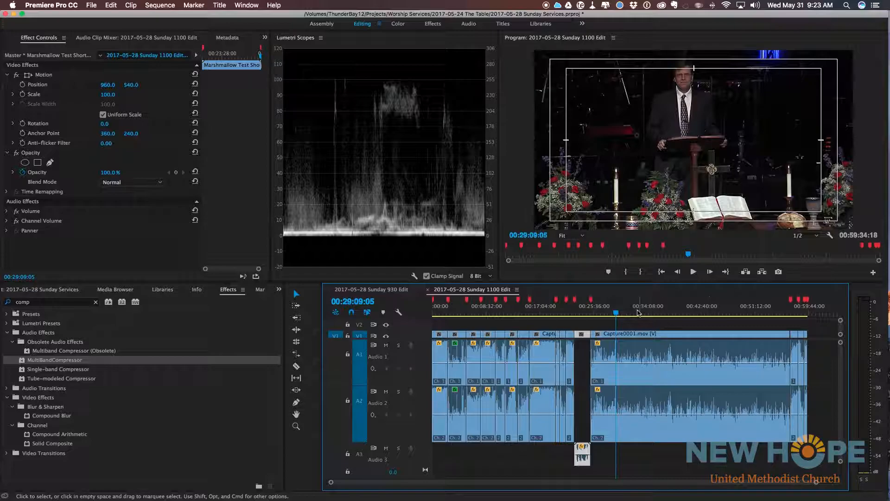
key("space")
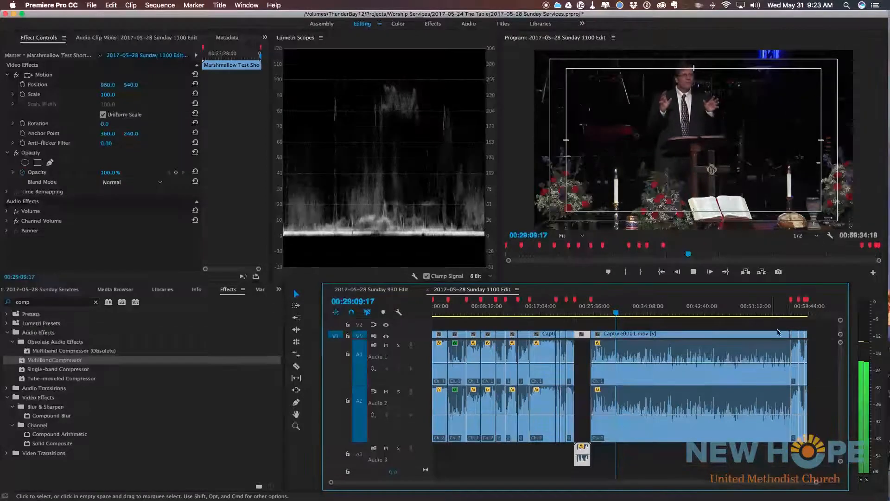
key("space")
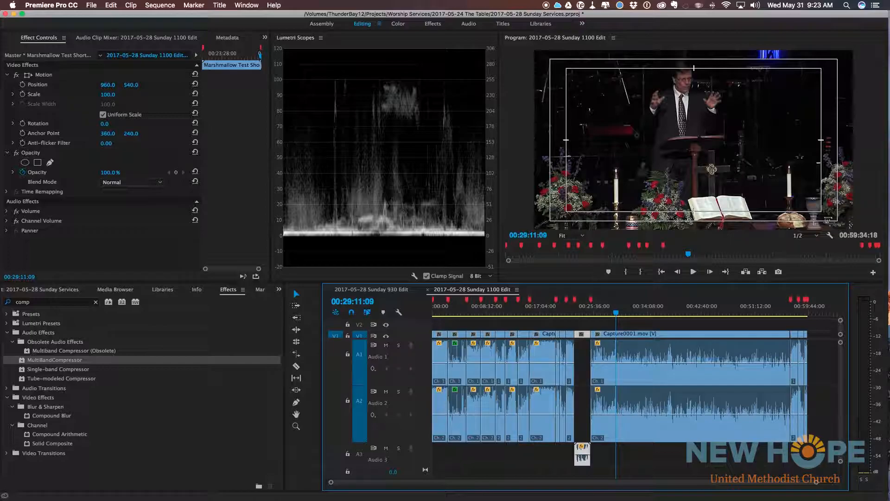
- Apply MultiBandCompressor to the sermon clip's audio and play it from about 00:28:32 to check the level
left_click_drag(23, 362, 681, 367)
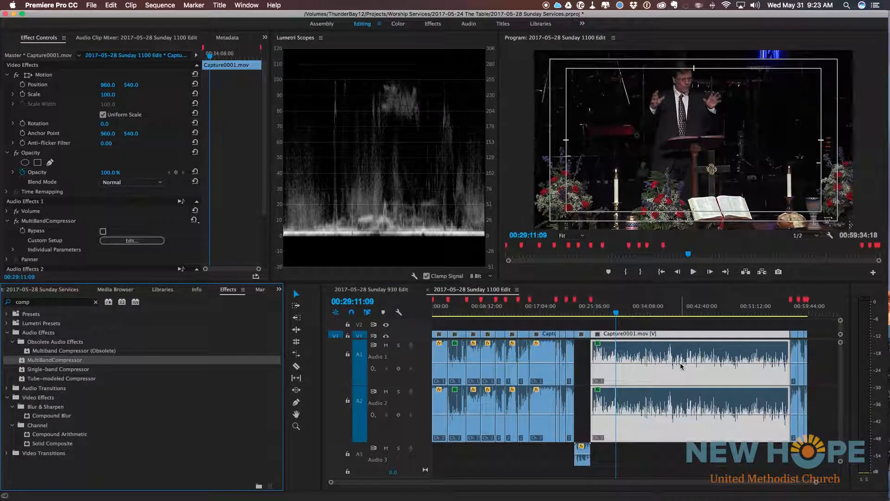
left_click(612, 313)
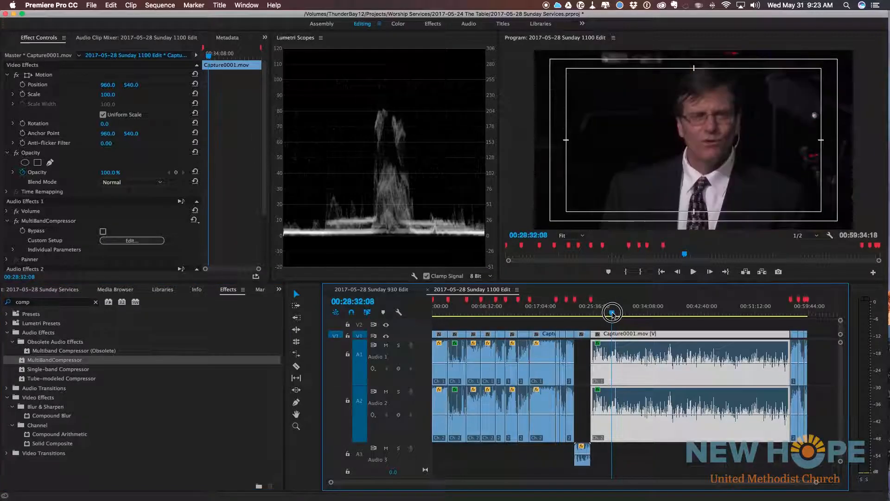
key("space")
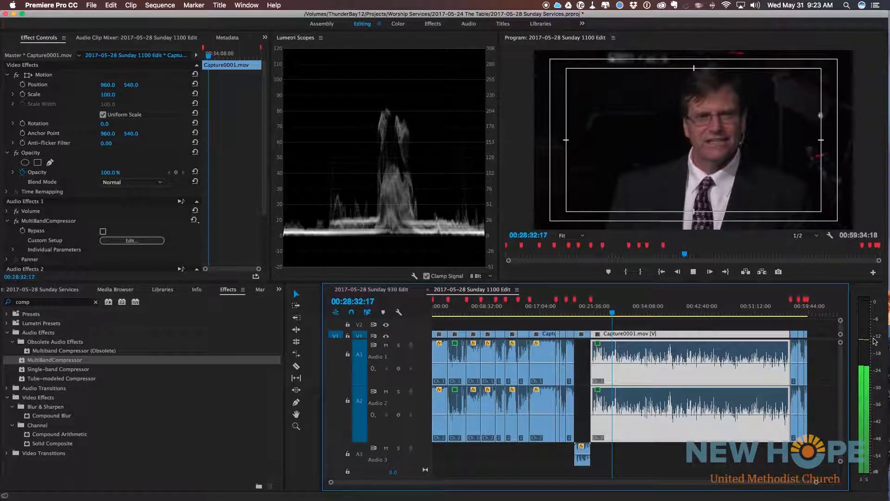
key("space")
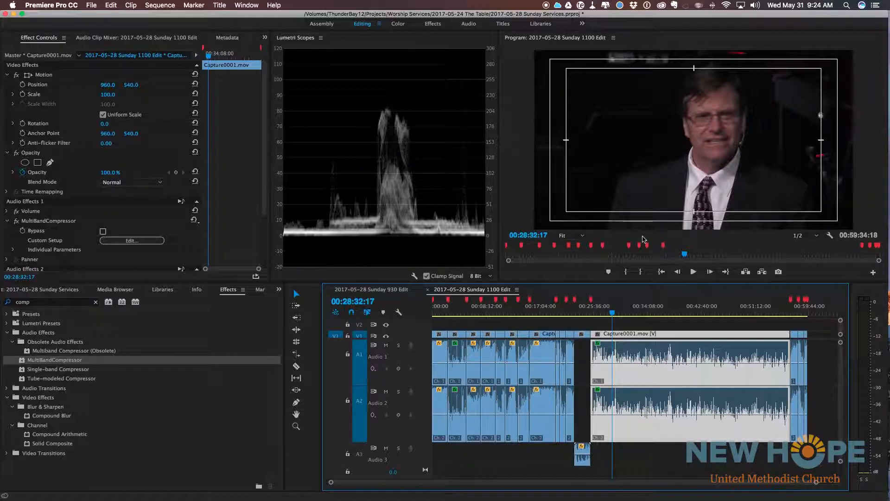
- Search the effects for "noise" and apply Adaptive Noise Reduction to the sermon clip's audio
left_click(43, 302)
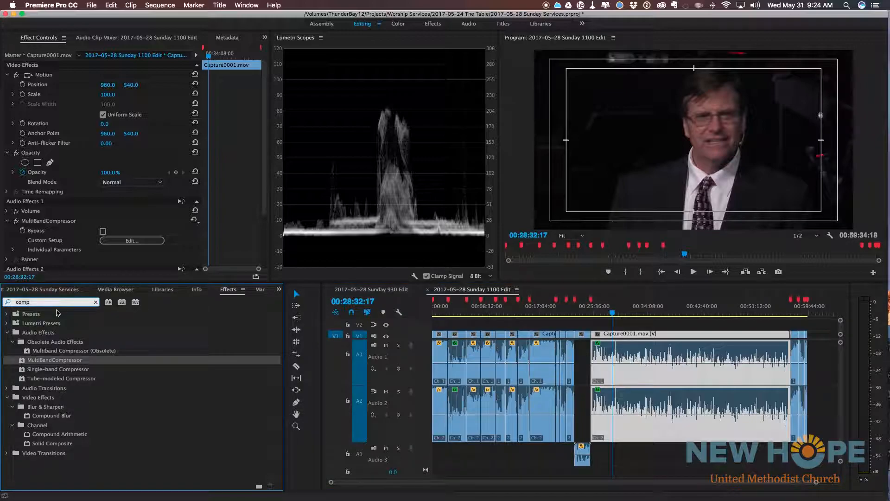
type("noise")
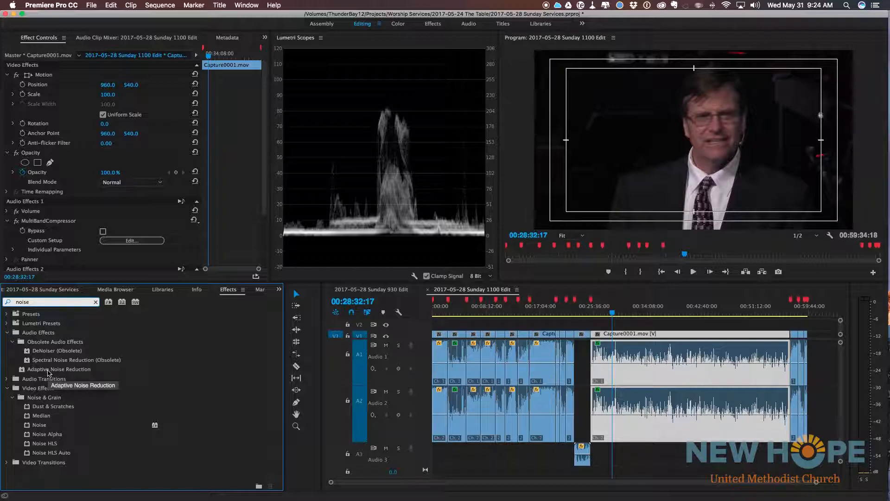
left_click_drag(49, 371, 657, 379)
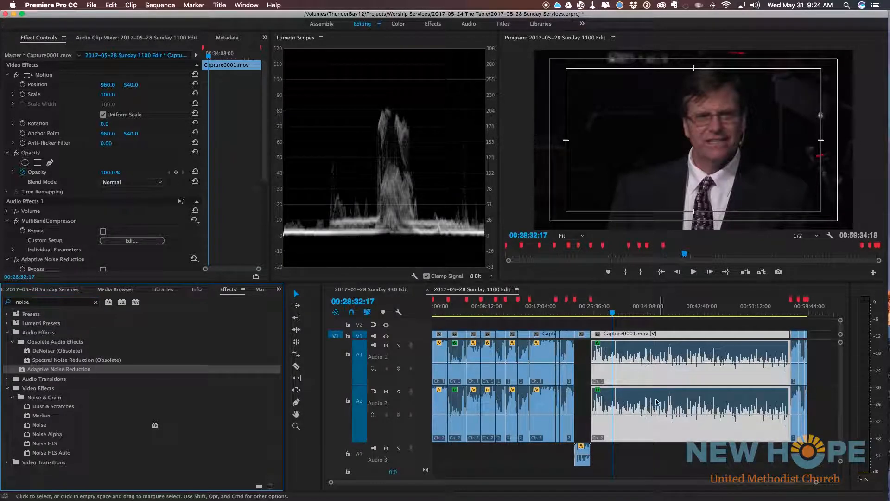
- Move Adaptive Noise Reduction above MultiBandCompressor in the sermon clip's Audio Effects 2
left_click_drag(265, 172, 262, 255)
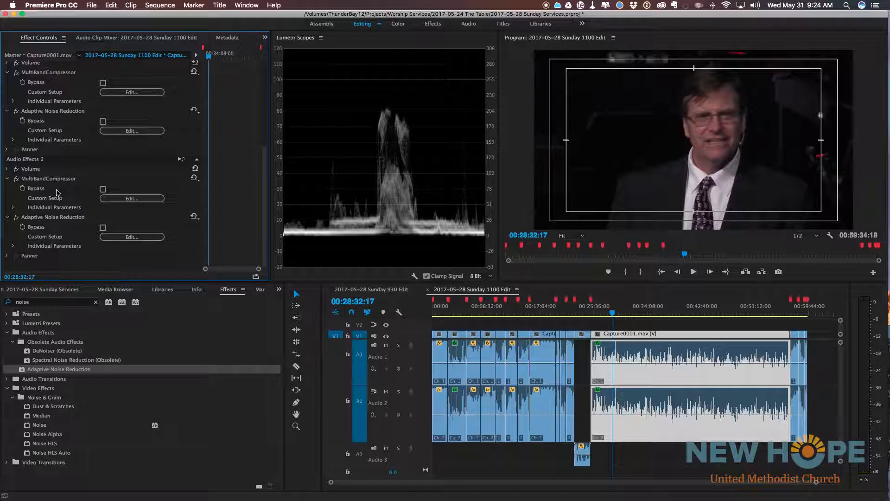
left_click_drag(51, 221, 54, 176)
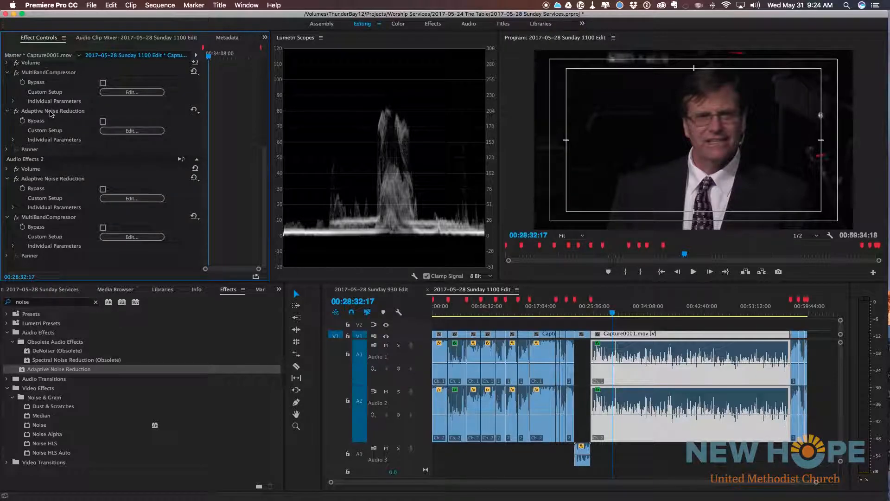
scroll(50, 117, "up", 4)
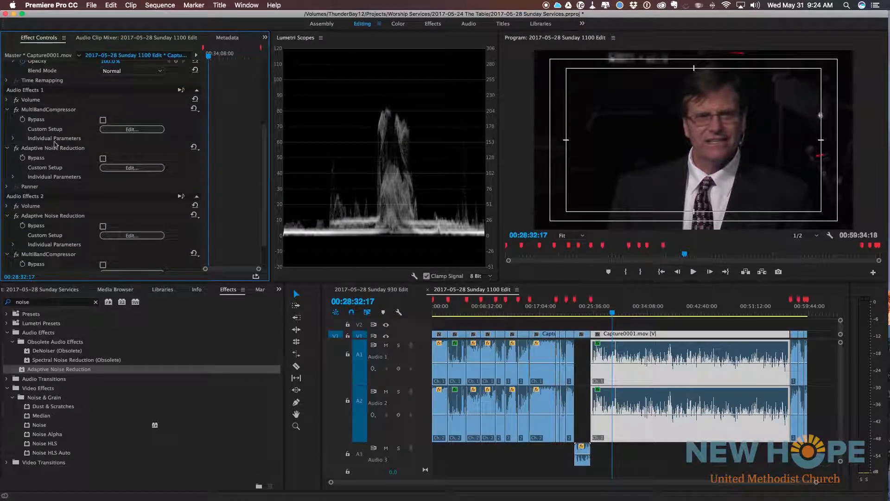
- Move Adaptive Noise Reduction above MultiBandCompressor in the sermon clip's Audio Effects 1 and play the sermon from 00:28:32 to check the sound
left_click(52, 146)
left_click_drag(52, 144, 56, 106)
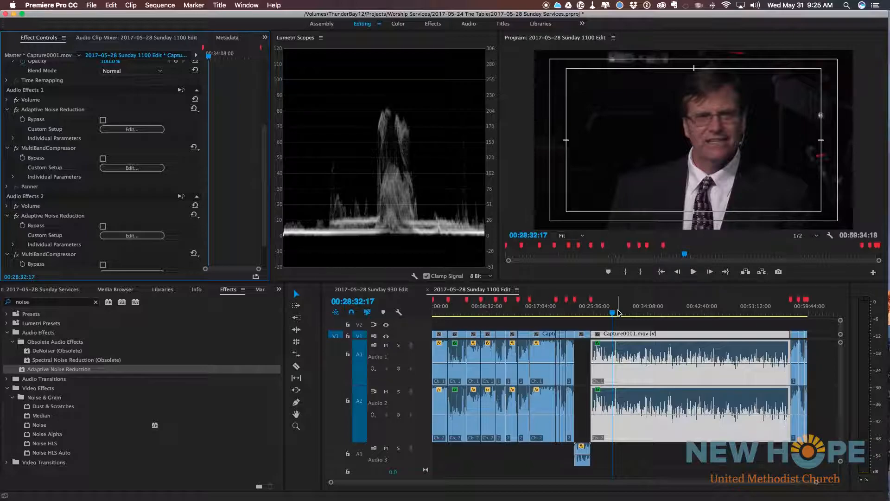
key("space")
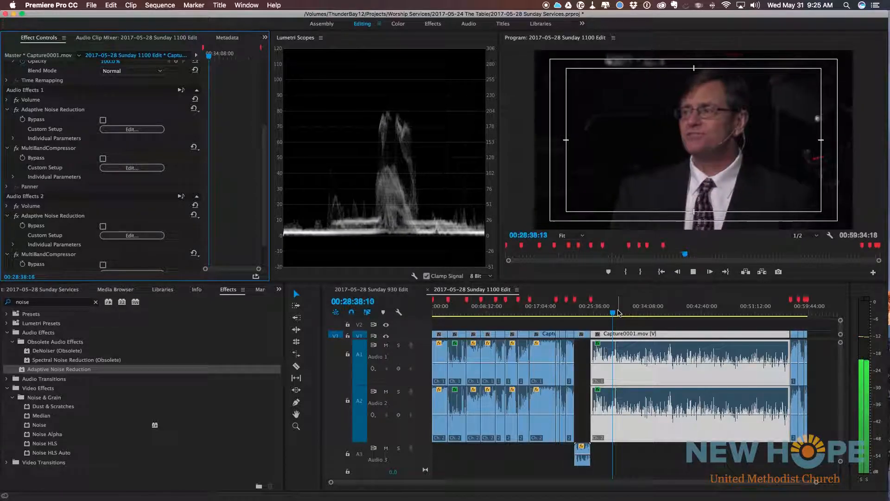
key("space")
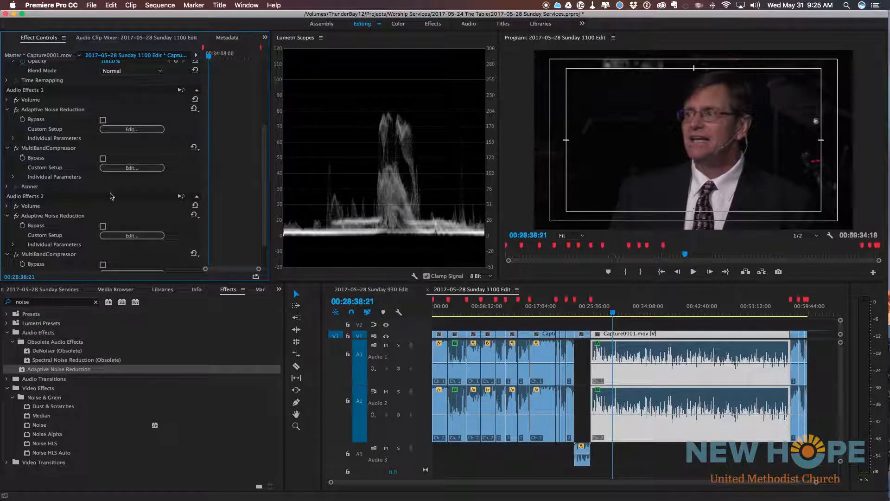
- View the presets available for MultiBandCompressor and Adaptive Noise Reduction in the sermon clip's Audio Effects 1
left_click(54, 148)
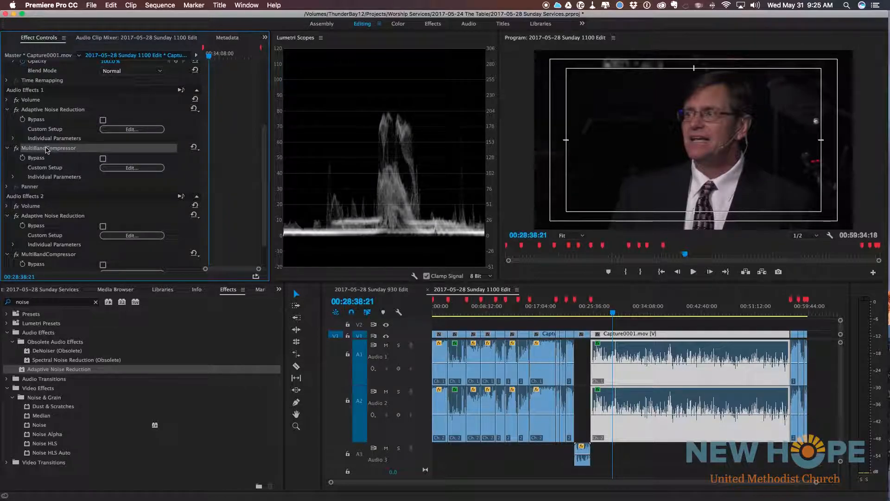
left_click(195, 148)
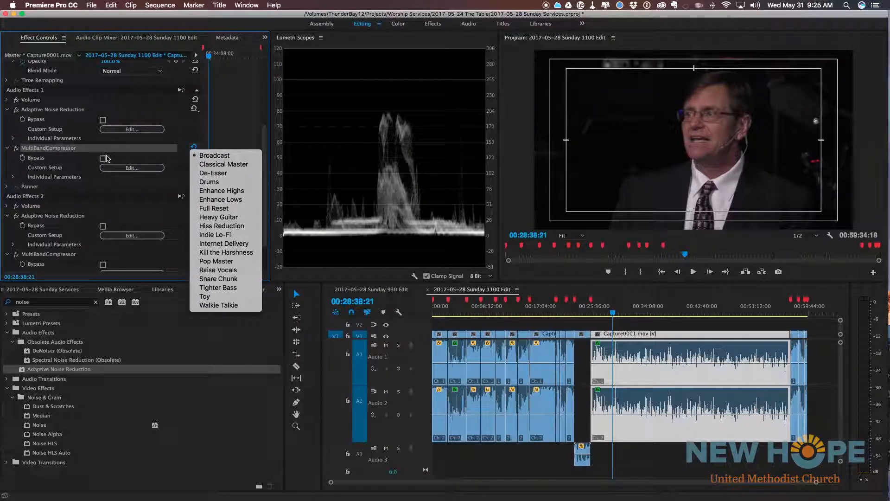
left_click(178, 112)
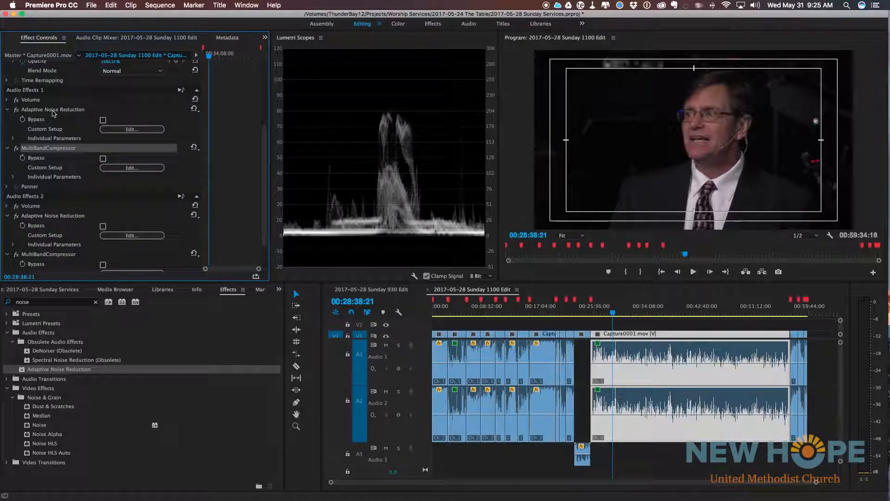
left_click(194, 109)
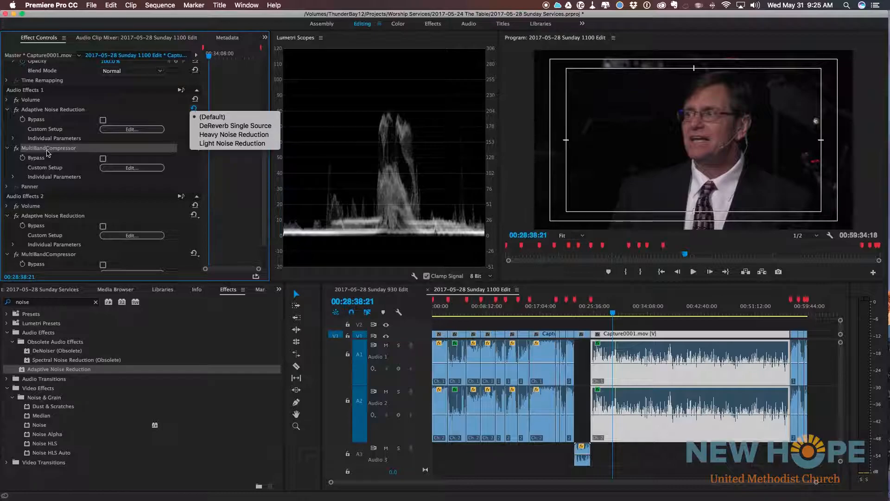
key("super+s")
left_click(45, 112)
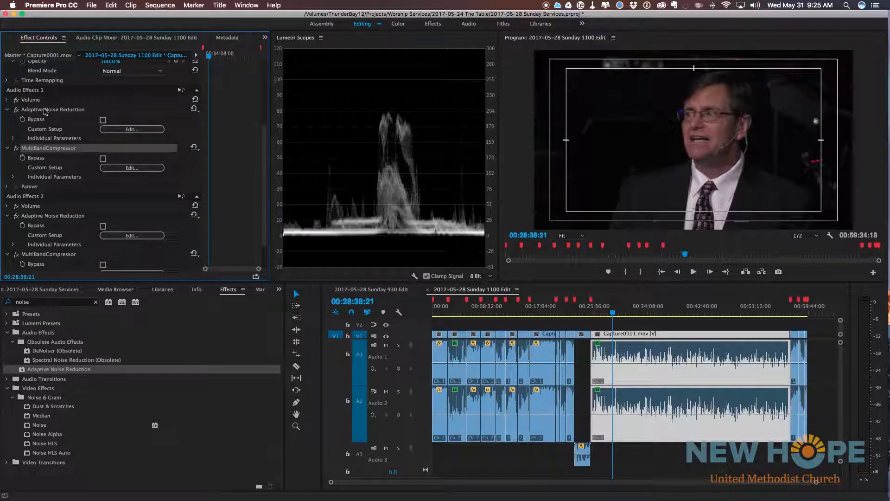
left_click(46, 111)
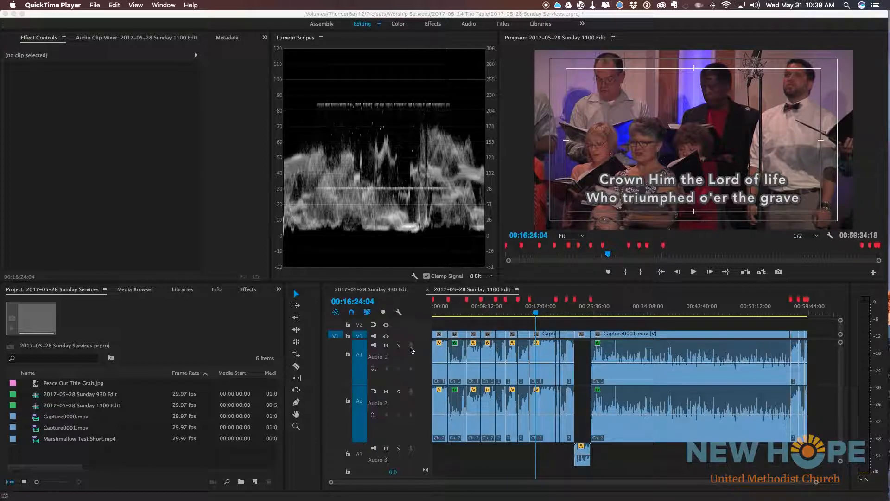
- Open the 2017-05-28 Sunday 930 Edit sequence and check its beginning and its end
left_click(376, 291)
left_click(377, 291)
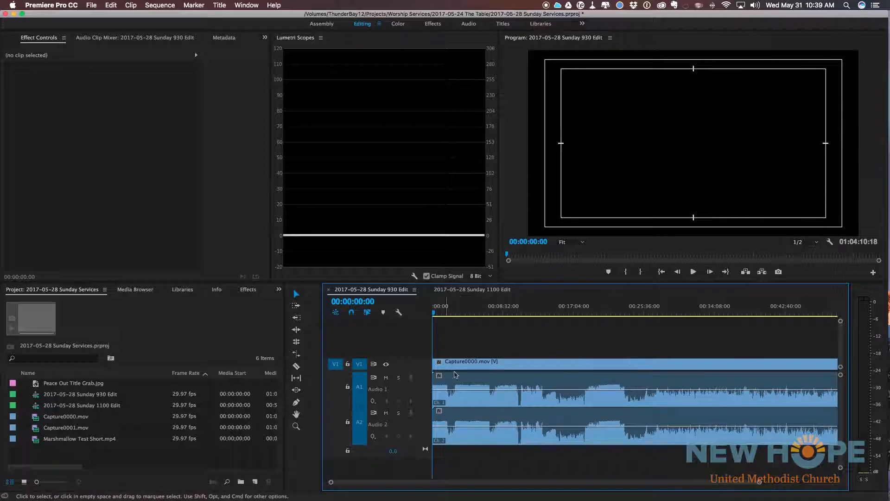
left_click_drag(446, 311, 423, 312)
key("space")
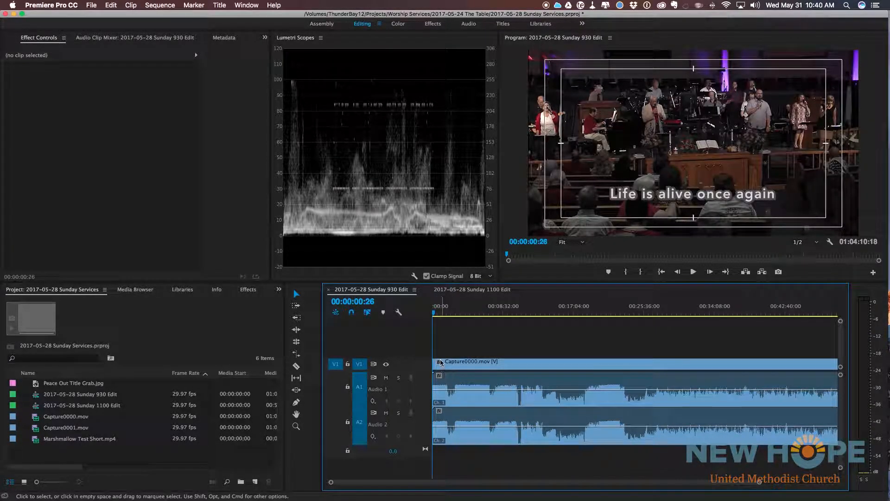
key("End")
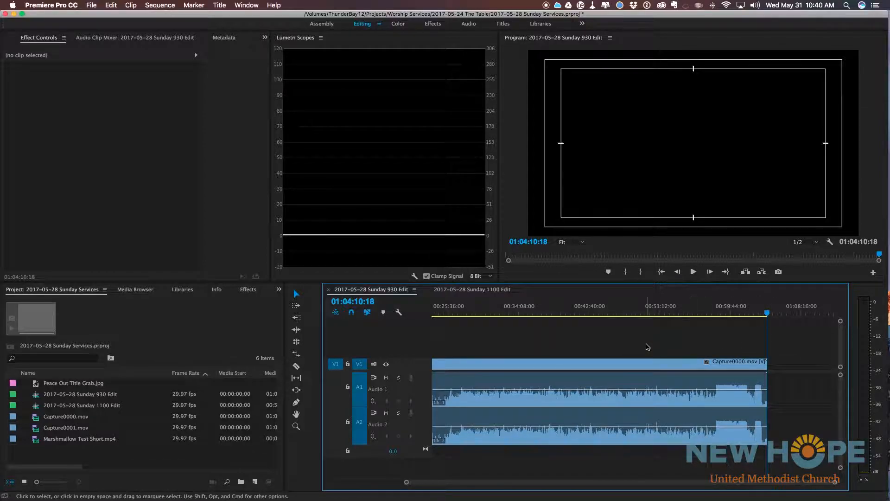
key("backslash")
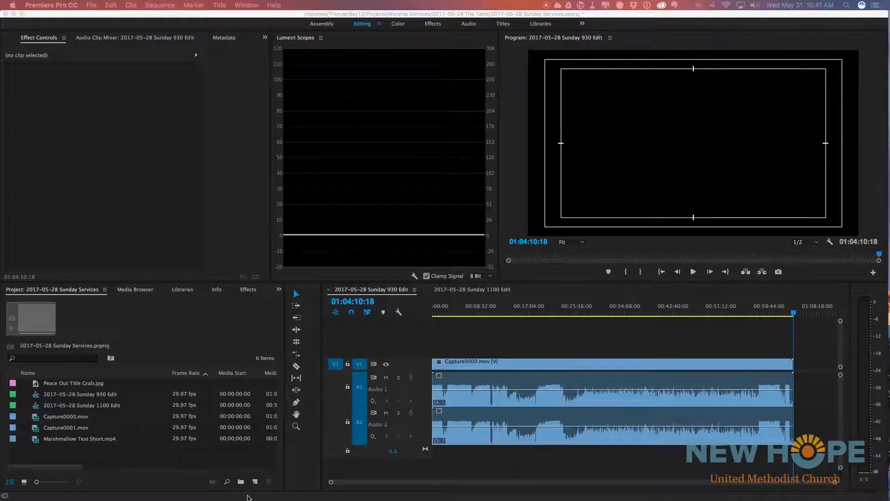
- Import 2017-05-28 Sunday 930 Webmix Mastered.wav from the 2017-05-28 Sunday Services folder and place it on a new audio track below Audio 2
double_click(178, 451)
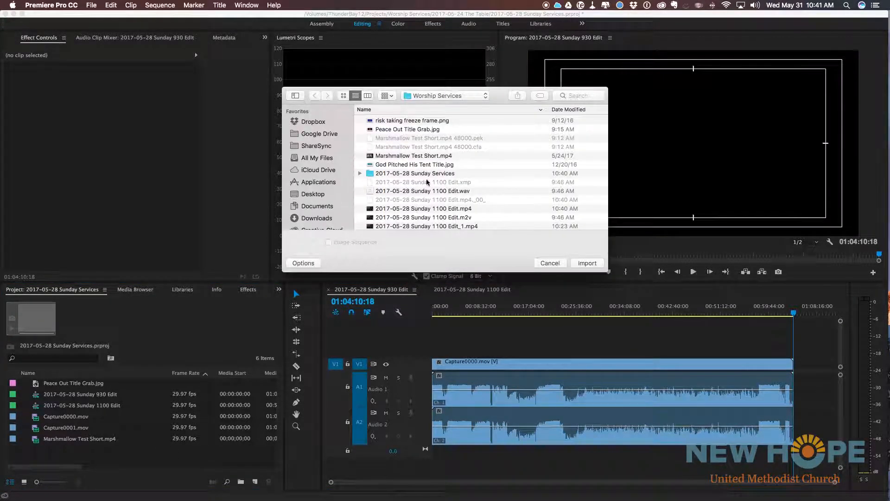
double_click(421, 174)
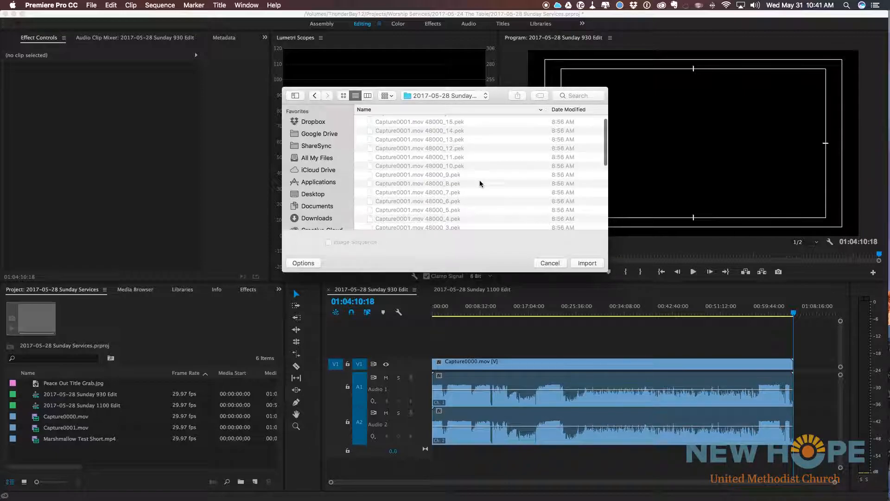
scroll(479, 184, "down", 10)
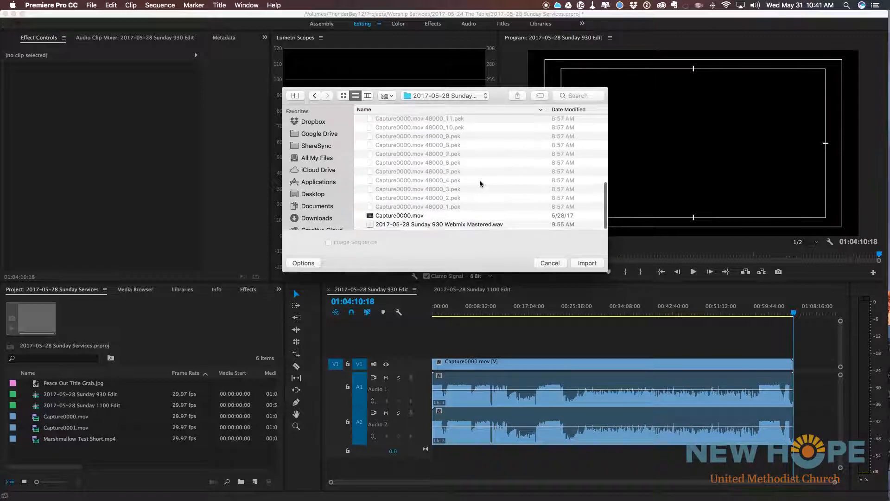
left_click(469, 225)
left_click(587, 263)
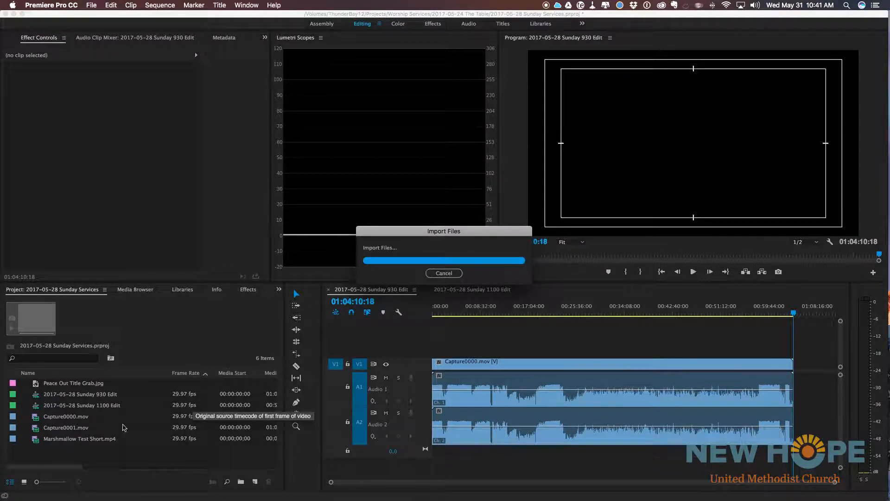
left_click_drag(402, 370, 402, 359)
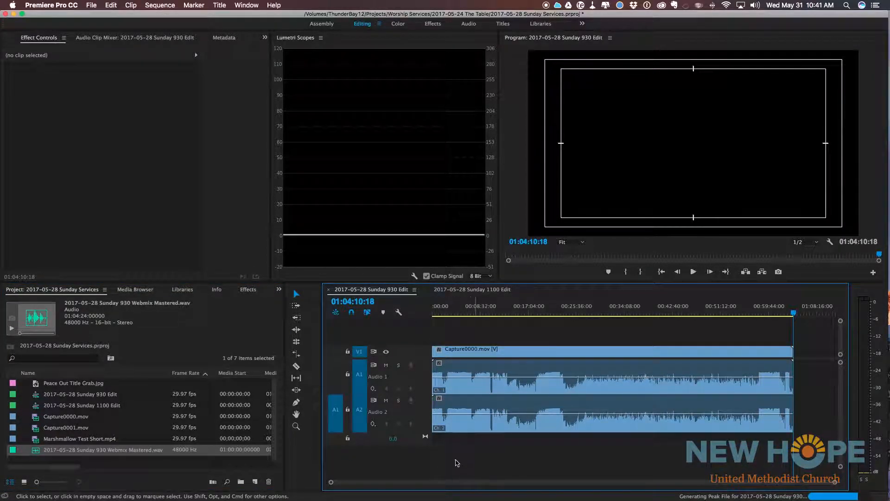
left_click_drag(37, 451, 460, 457)
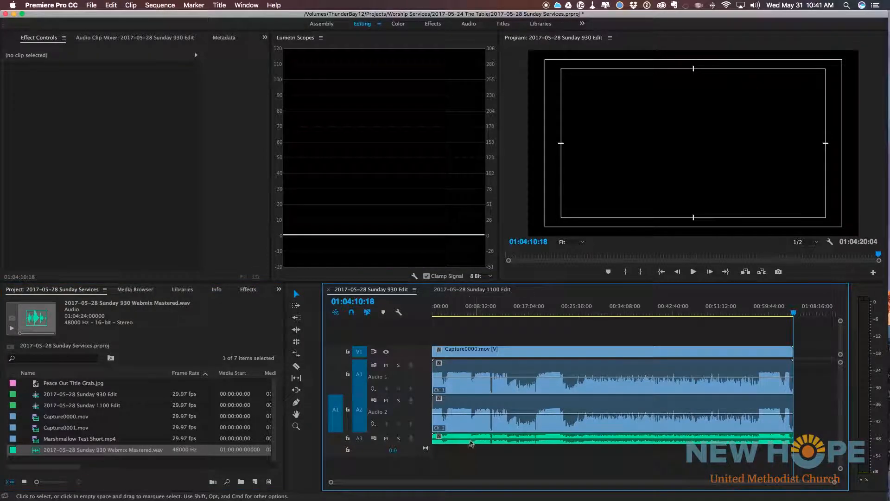
- Synchronize the Capture0000.mov clip and the mastered webmix by audio, using track channel 1
left_click_drag(481, 328, 456, 463)
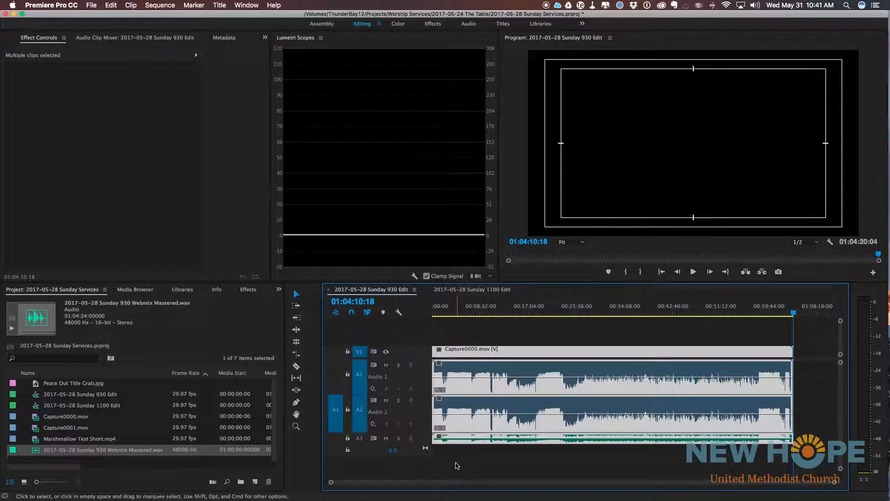
left_click(156, 5)
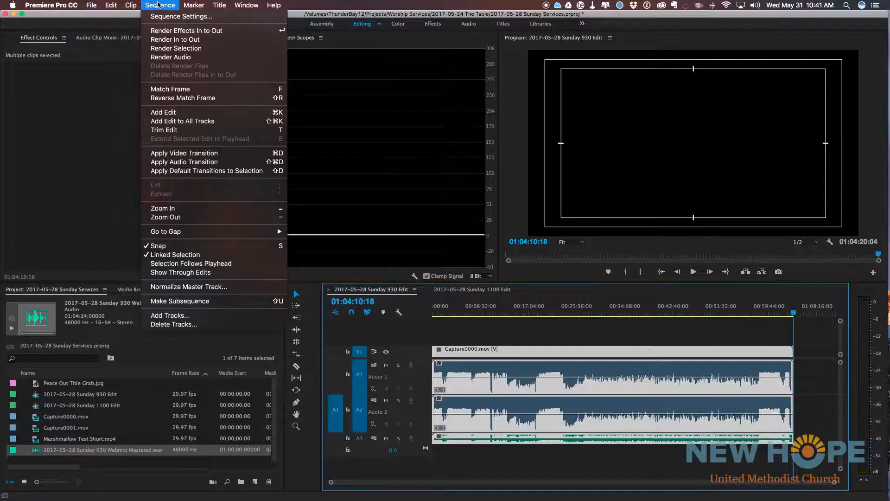
mouse_move(135, 3)
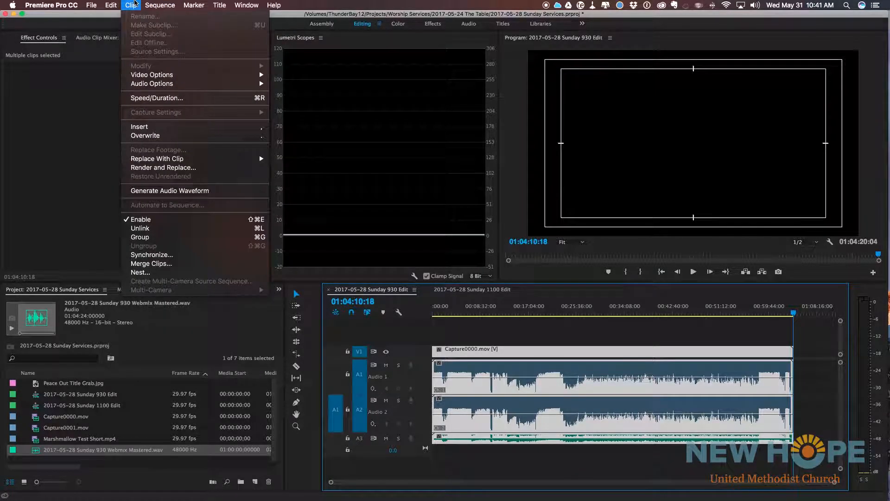
left_click(164, 256)
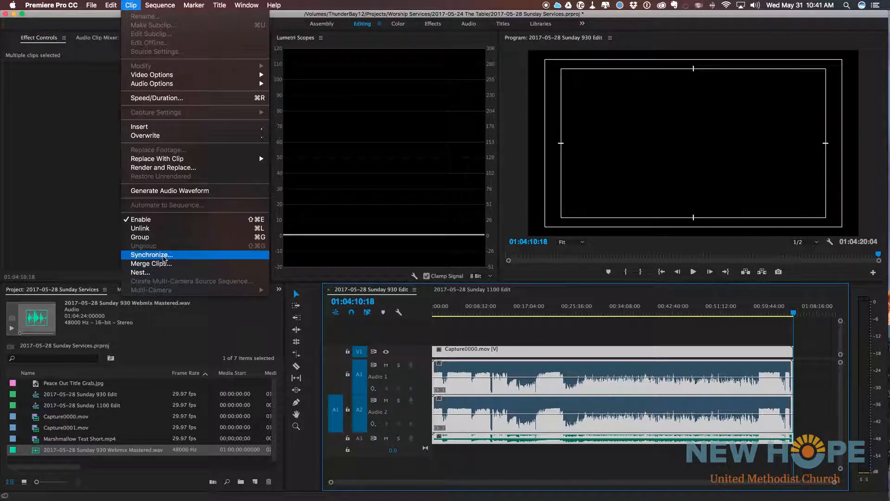
left_click(385, 280)
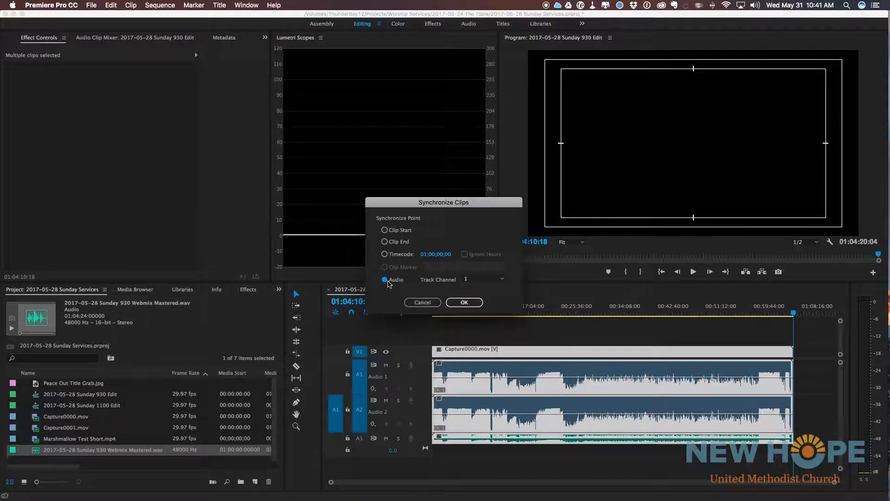
left_click(479, 279)
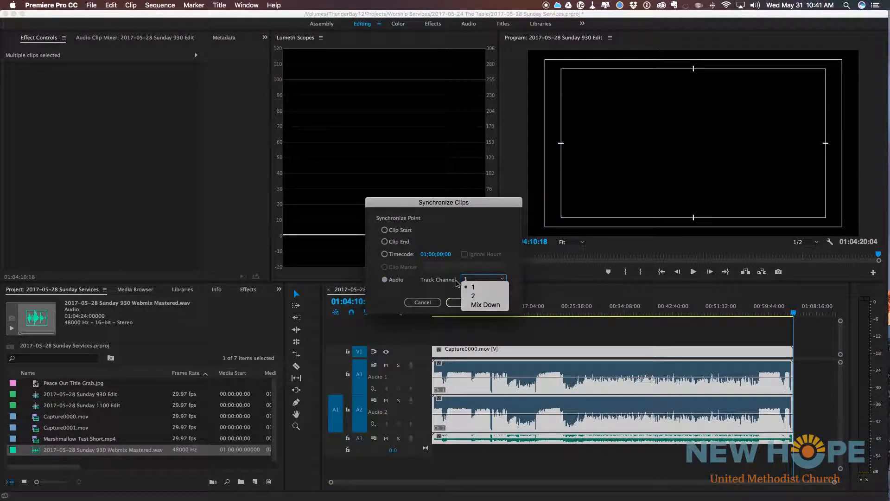
left_click(441, 291)
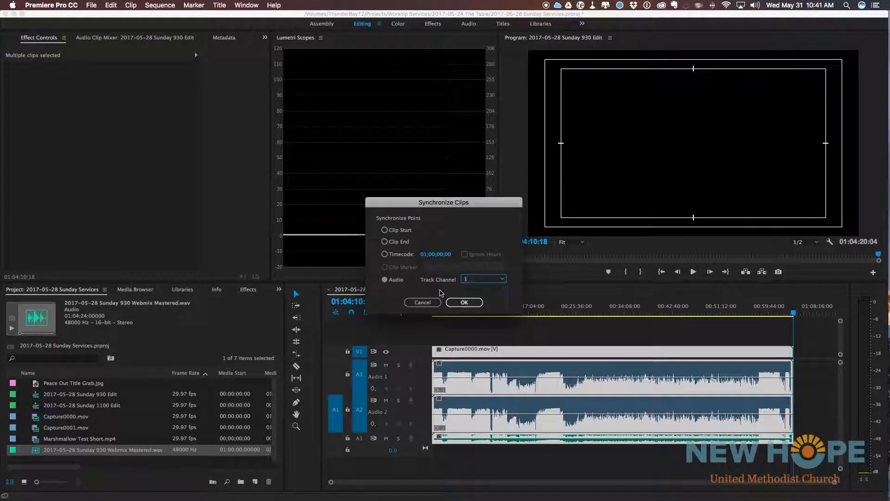
left_click(464, 302)
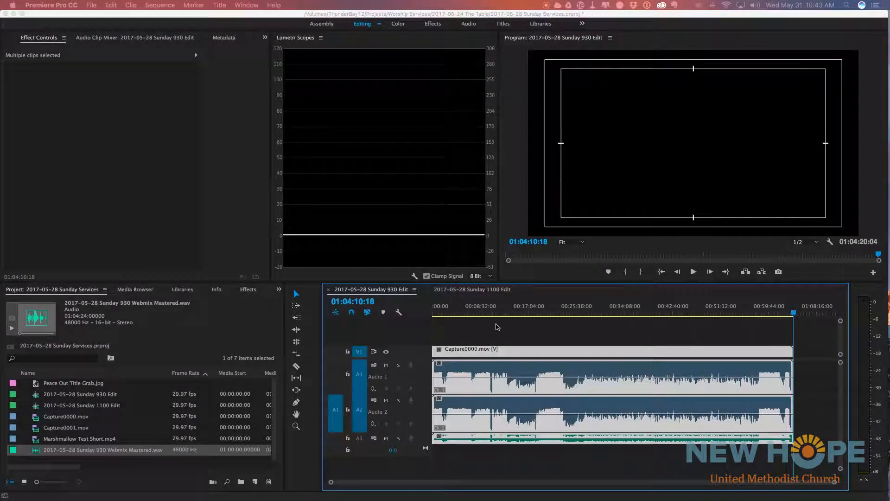
- Mark an out point at 00:00:01:04 near the start of the 930 Edit sequence
left_click_drag(479, 311, 396, 314)
key("=")
key("=")
key("=")
key("=")
key("=")
key("=")
key("=")
key("=")
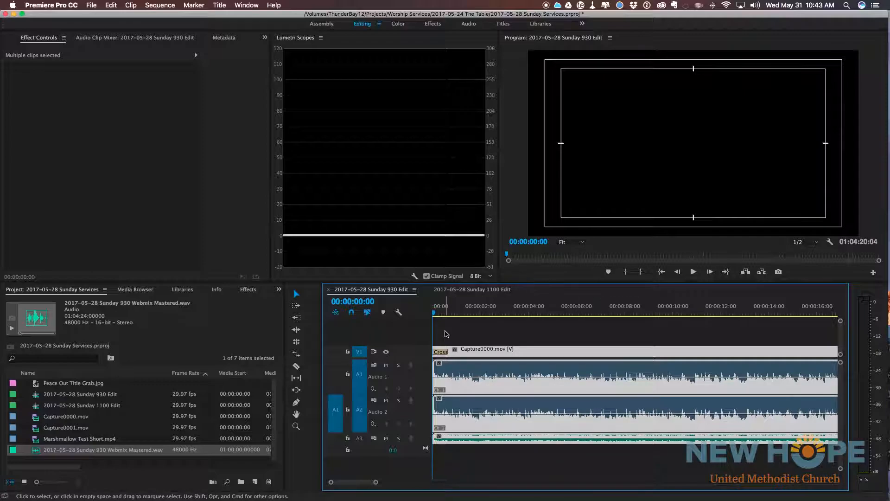
left_click(457, 313)
left_click_drag(459, 315, 461, 316)
key("o")
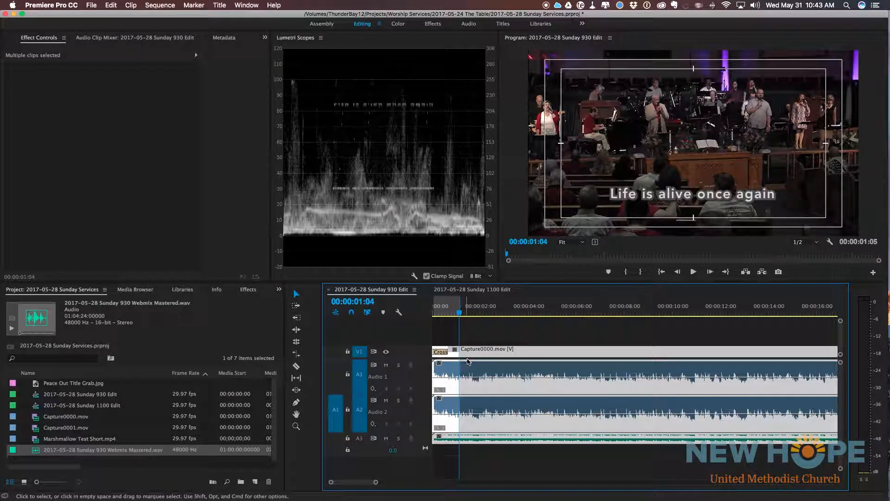
- Unlink the video and audio of the Capture0000.mov clip in the 930 Edit sequence
key("minus")
key("minus")
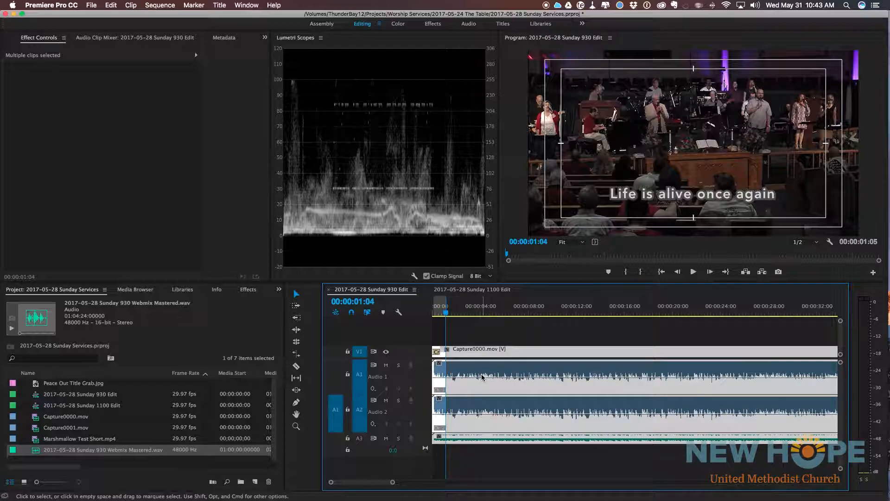
left_click(510, 344)
key("minus")
key("minus")
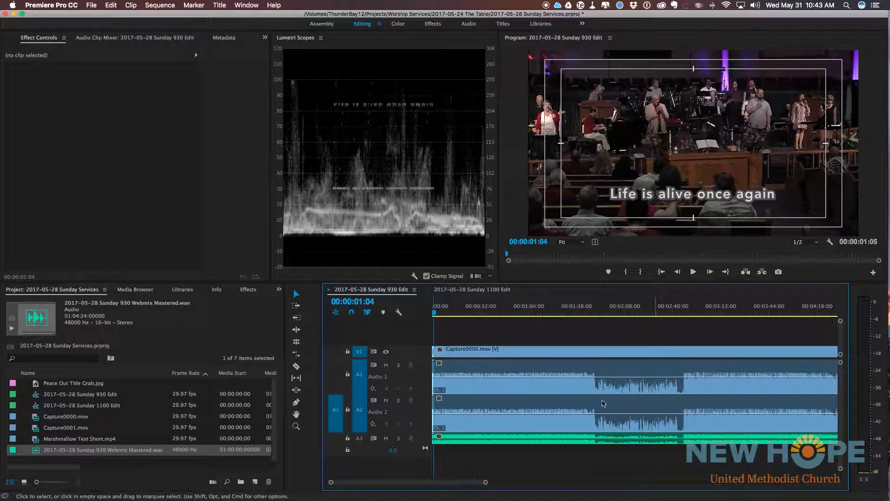
left_click(509, 349)
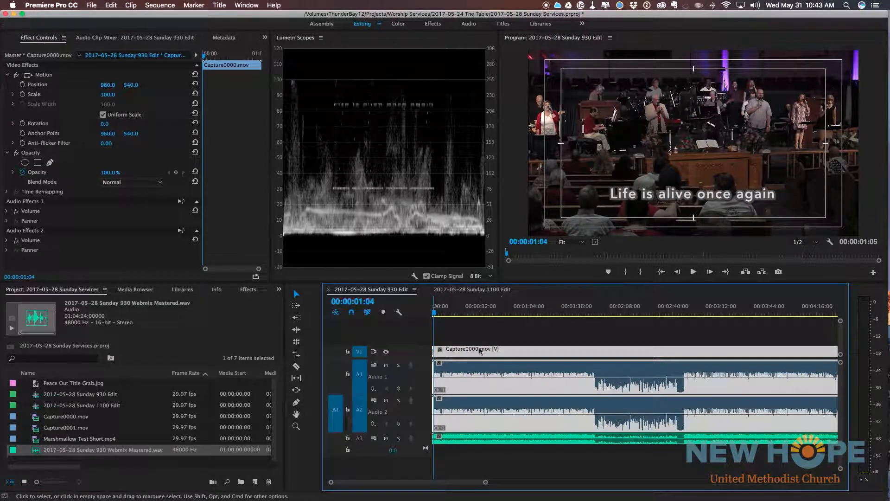
right_click(477, 351)
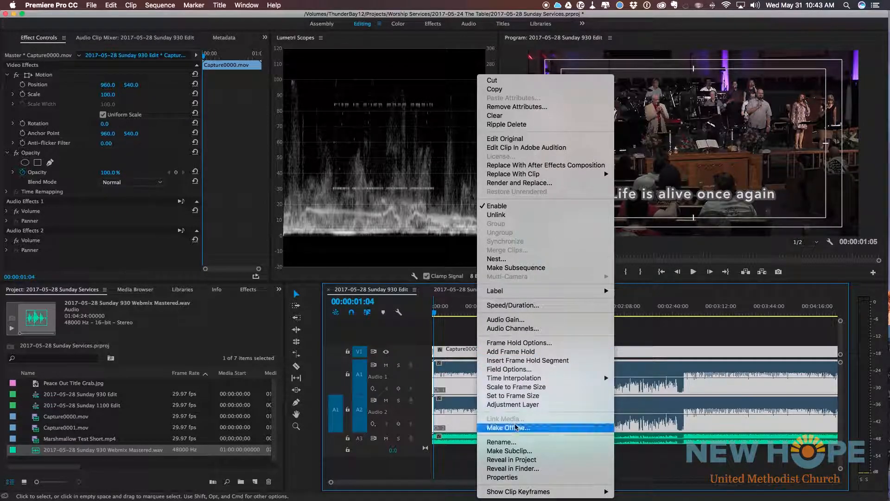
left_click(495, 214)
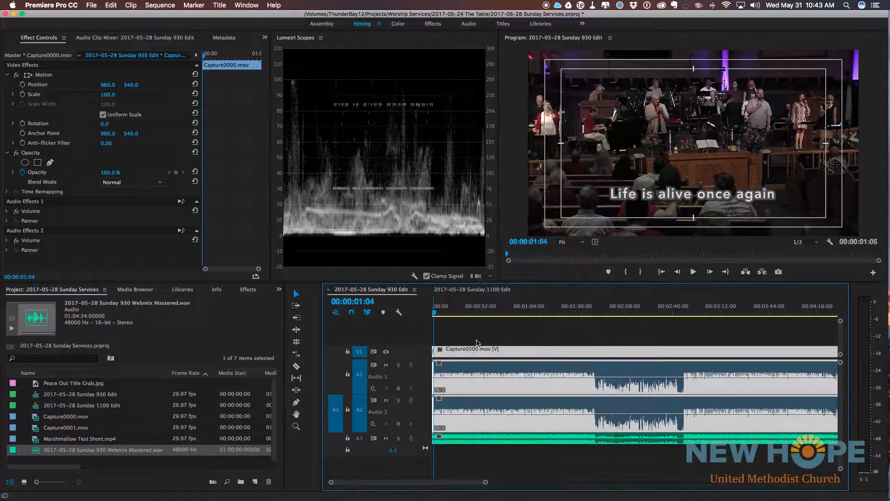
- Link the video of Capture0000.mov on V1 with the mastered webmix clip on Audio 3, leaving the camera audio clips separate
left_click(478, 356)
left_click(479, 376)
left_click(481, 410)
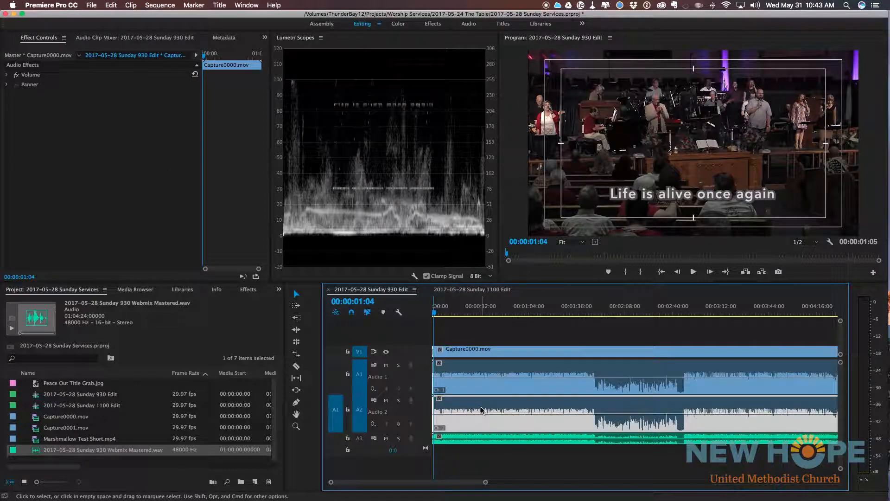
left_click(494, 350)
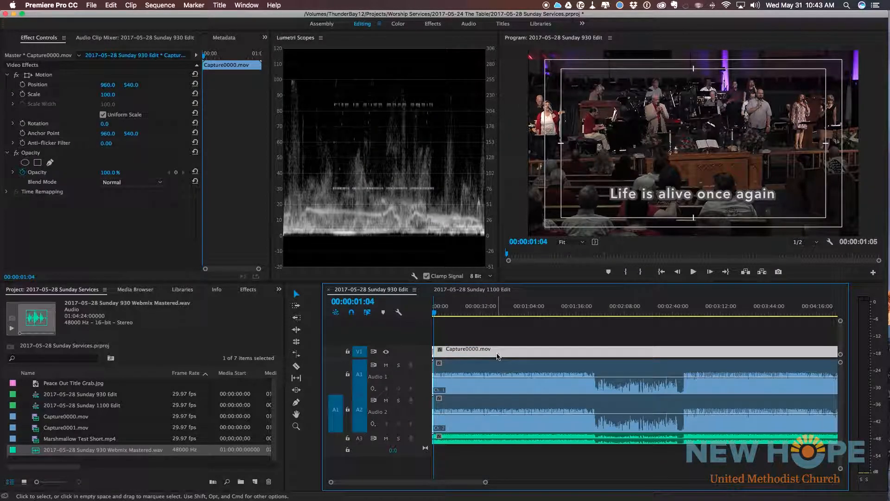
left_click(493, 440, "shift")
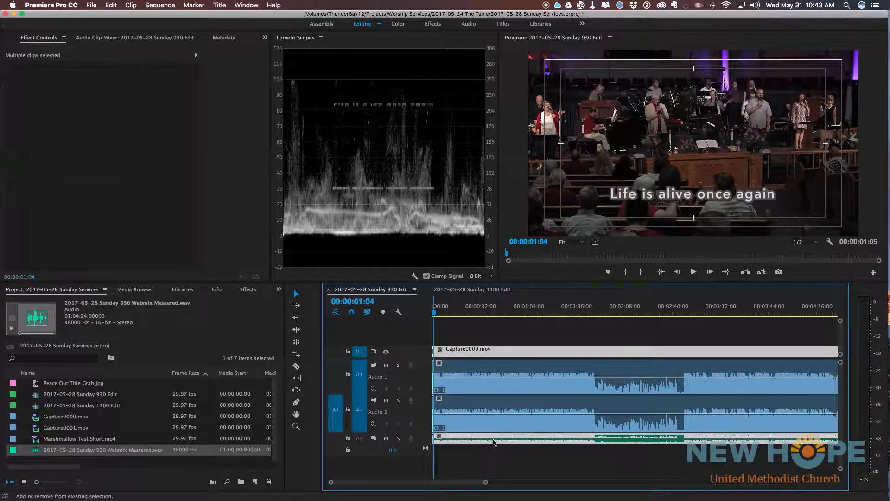
right_click(487, 355)
left_click(518, 231)
left_click_drag(504, 350, 481, 358)
left_click(484, 332)
left_click(489, 376)
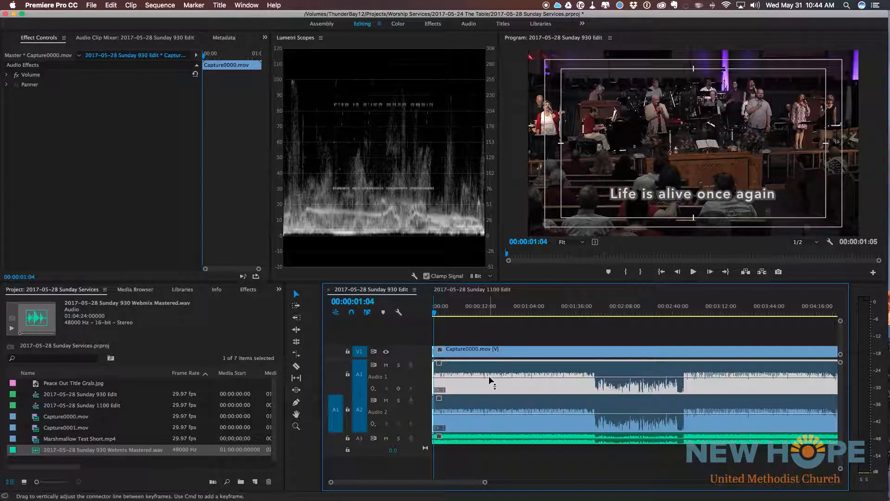
left_click(487, 407)
- Mute Audio 1 and Audio 2, reduce their track heights, and enlarge the Audio 3 track holding the mastered webmix
left_click(386, 365)
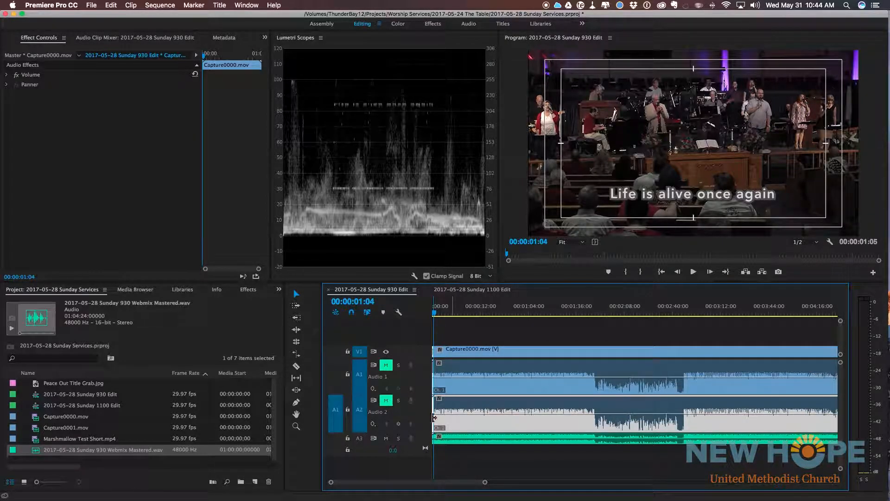
left_click_drag(397, 445, 399, 479)
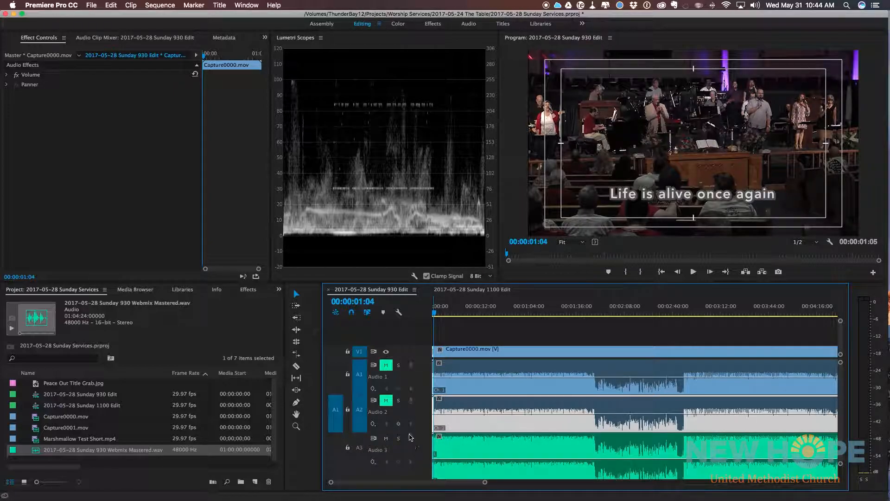
left_click_drag(414, 431, 435, 375)
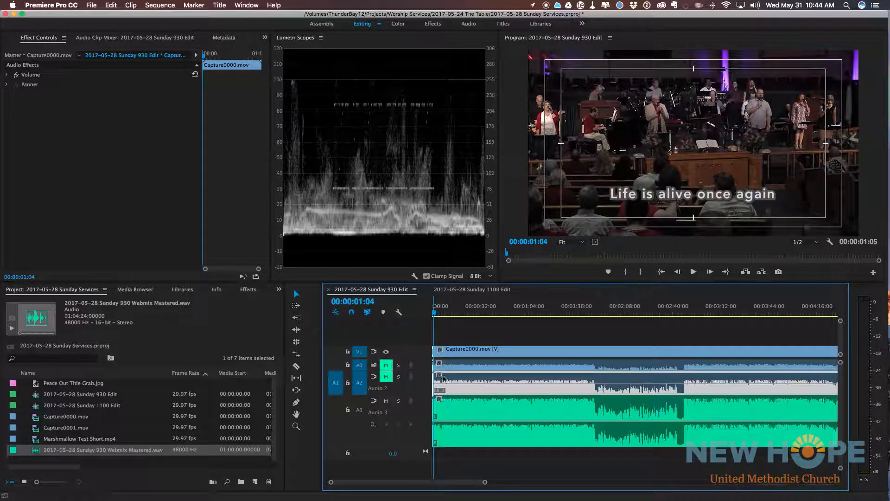
key("minus")
key("minus")
key("minus")
key("minus")
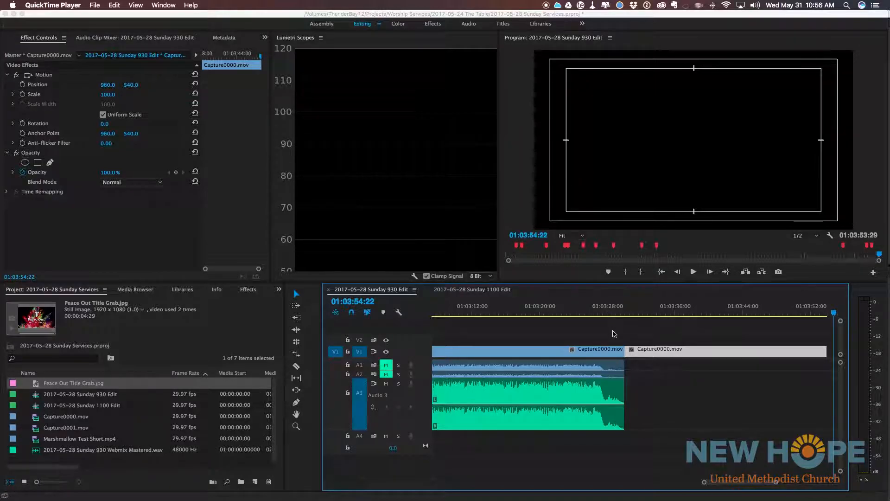
- Apply the Luma Key video effect to the credits clip at the end of the 930 Edit sequence
left_click(613, 331)
mouse_move(606, 305)
left_mouse_down()
mouse_move(510, 314)
mouse_move(615, 316)
left_mouse_up()
key("minus")
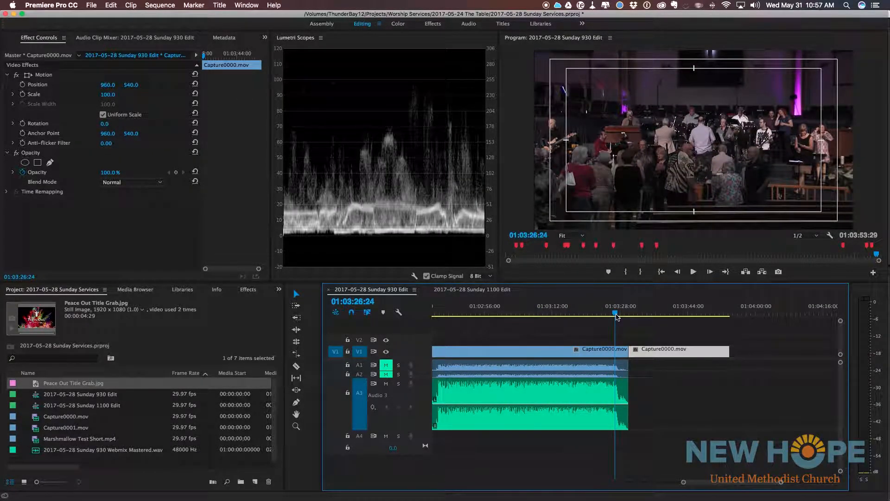
key("space")
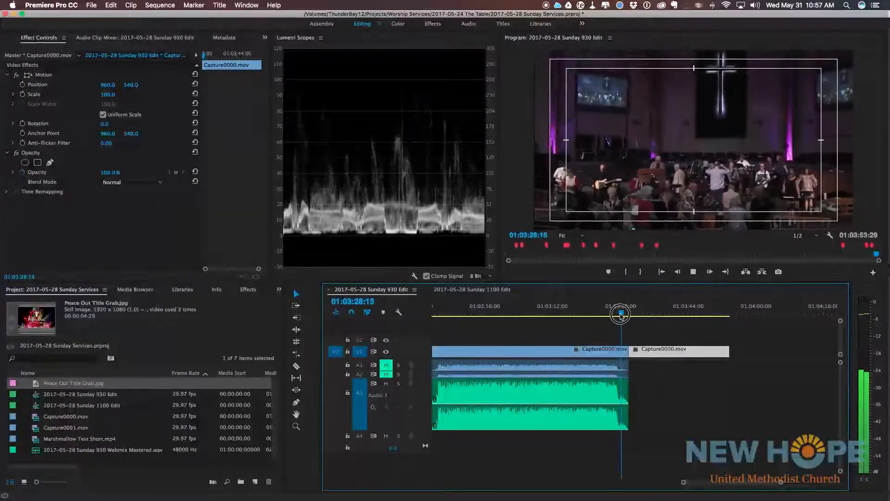
left_click_drag(620, 315, 676, 315)
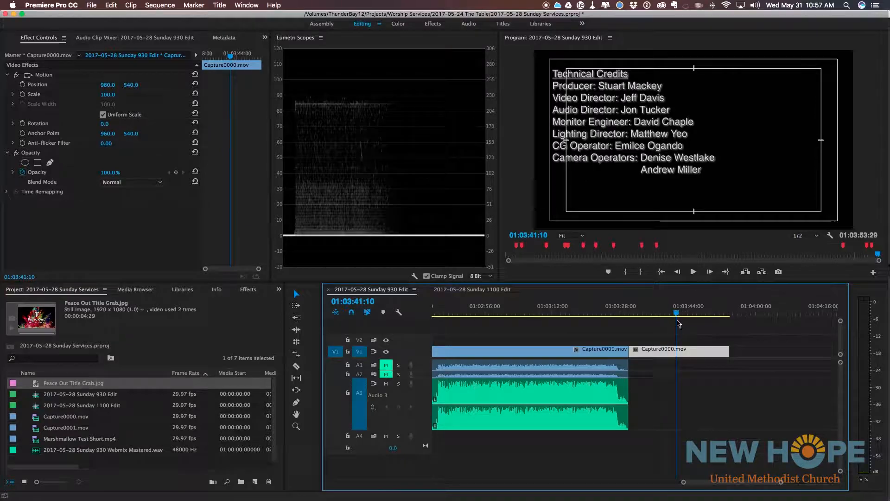
left_click(248, 289)
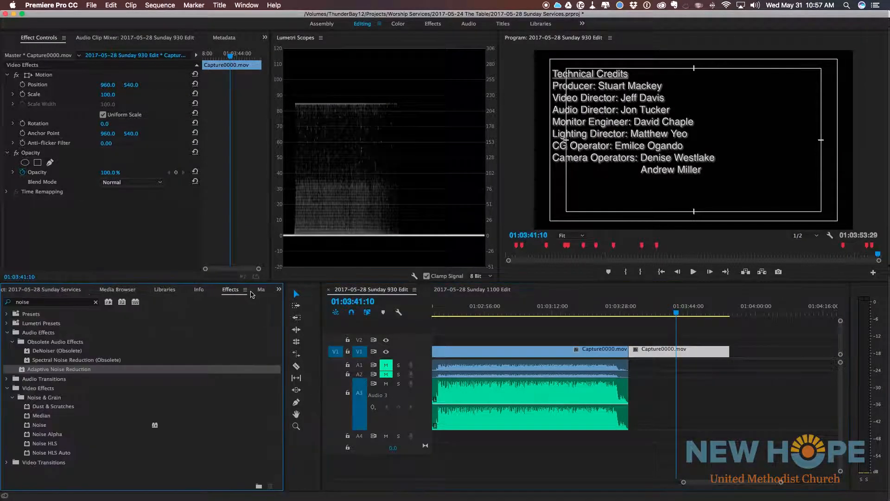
left_click(41, 304)
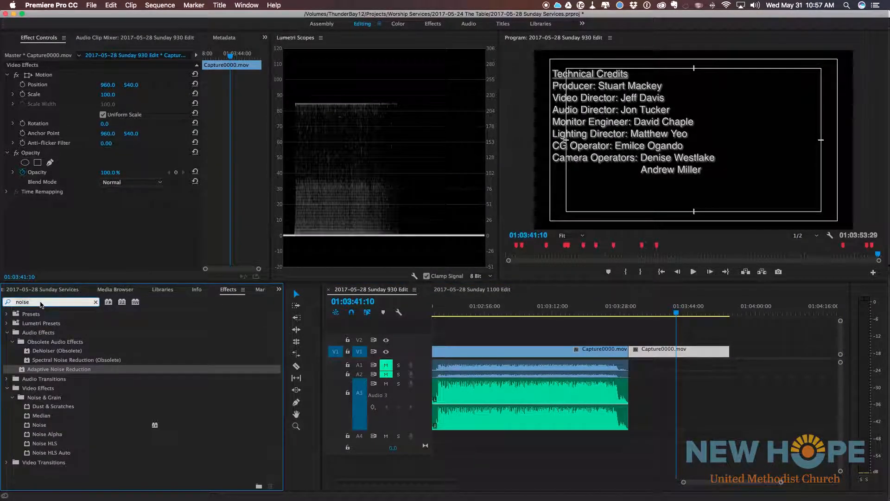
key("super+a")
type("luma")
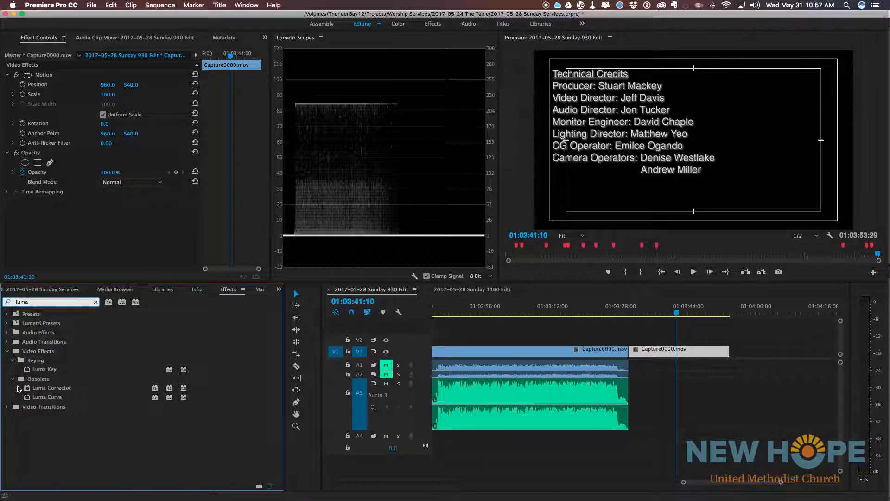
left_click_drag(43, 372, 667, 351)
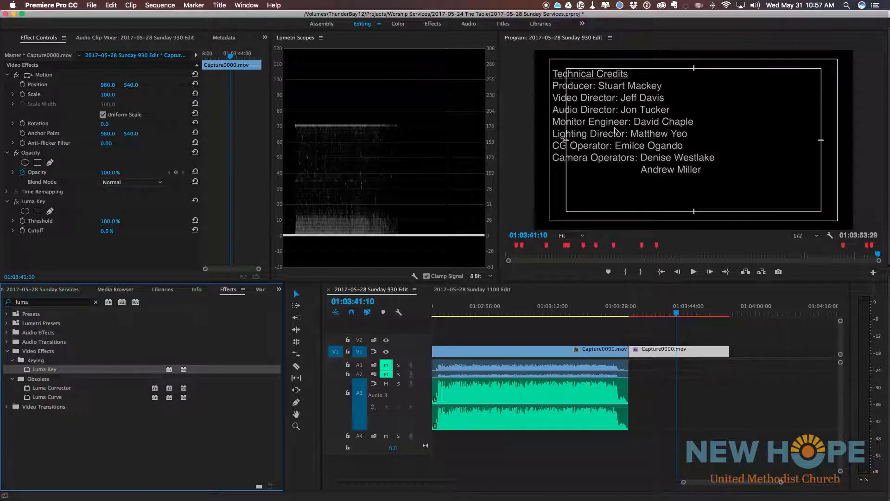
- Mark the credits clip at 01:03:47:21 on the DVD-order page and move it onto V2 over the closing shot, ending at 01:03:34:05
left_click_drag(697, 313, 704, 316)
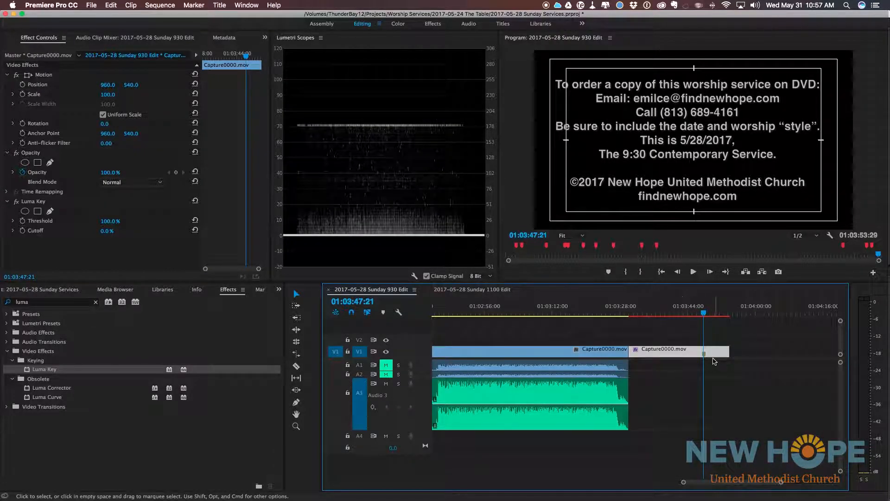
left_click_drag(698, 351, 617, 342)
left_click(619, 306)
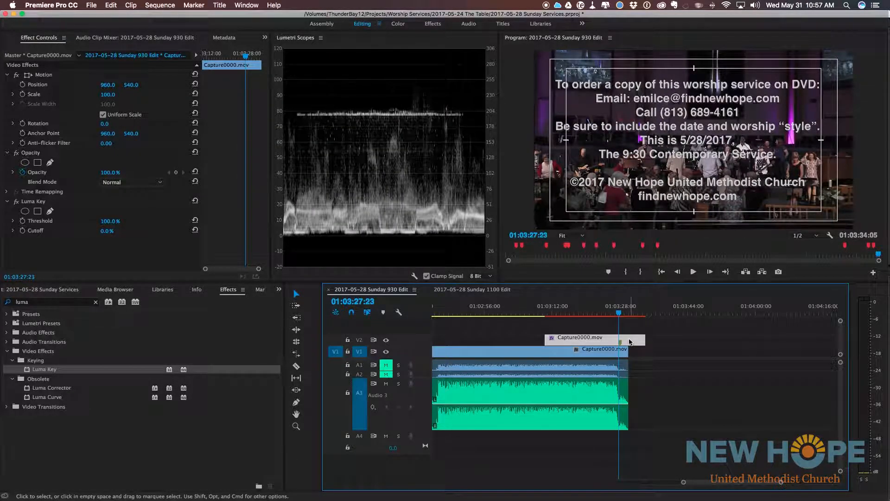
- Target V2 and add the default video transition at the start of the credits clip at 01:03:10:07
mouse_move(552, 314)
left_mouse_down()
mouse_move(572, 315)
mouse_move(541, 322)
left_mouse_up()
key("space")
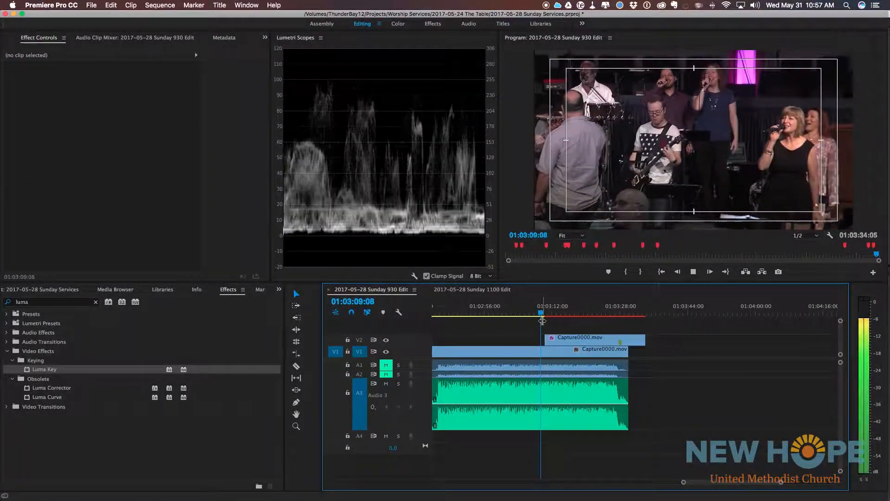
key("space")
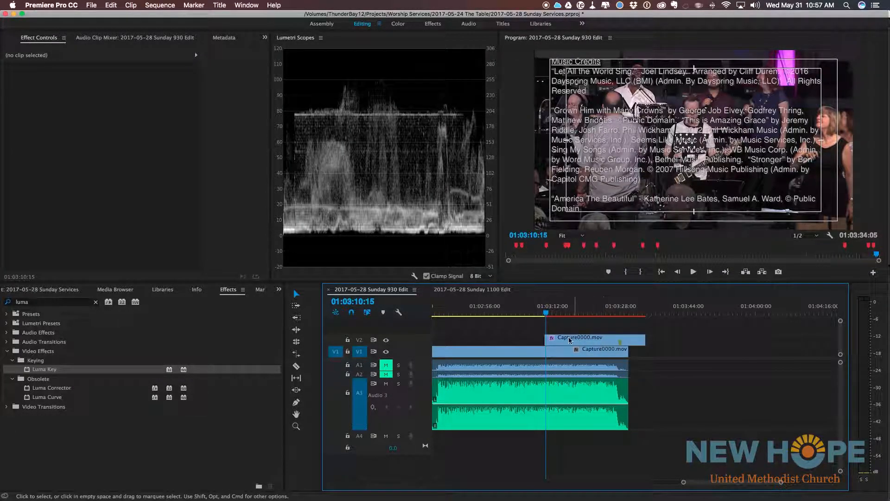
left_click(359, 341)
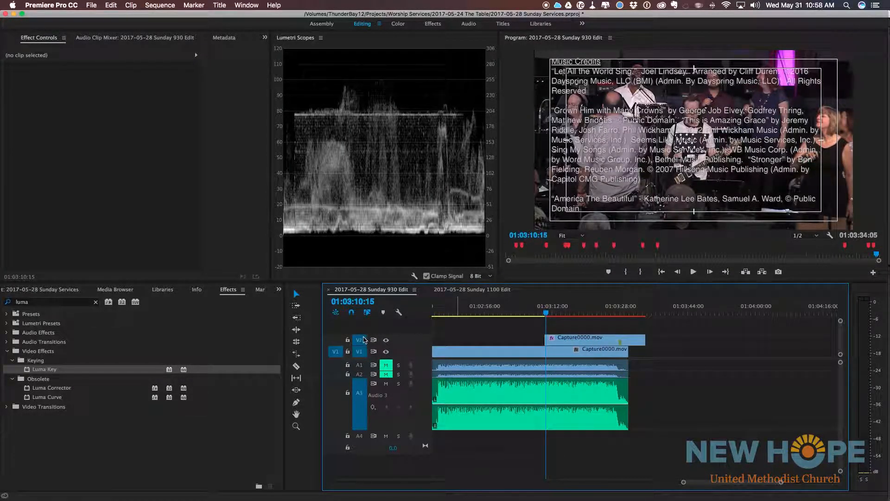
key("Up")
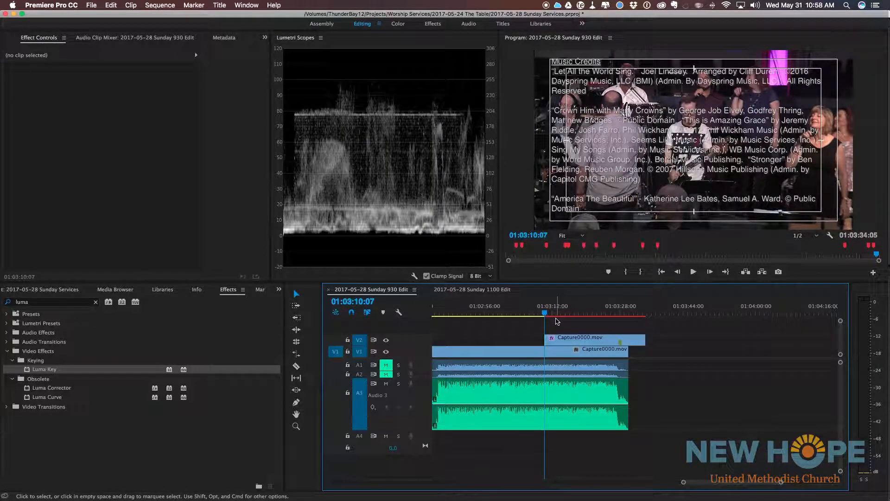
key("super+d")
- Add a Cross Dissolve at the end of the V1 video clip at 01:03:30:01
left_click_drag(657, 318, 645, 315)
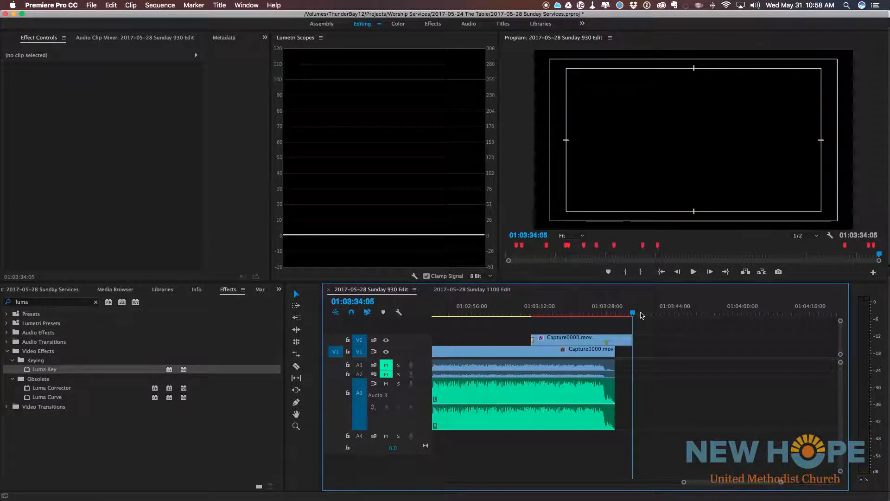
left_click_drag(636, 314, 609, 313)
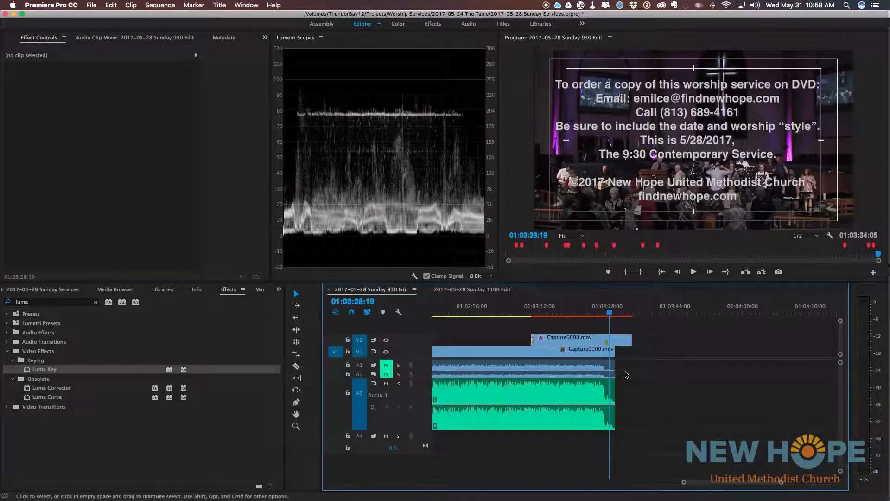
key("Down")
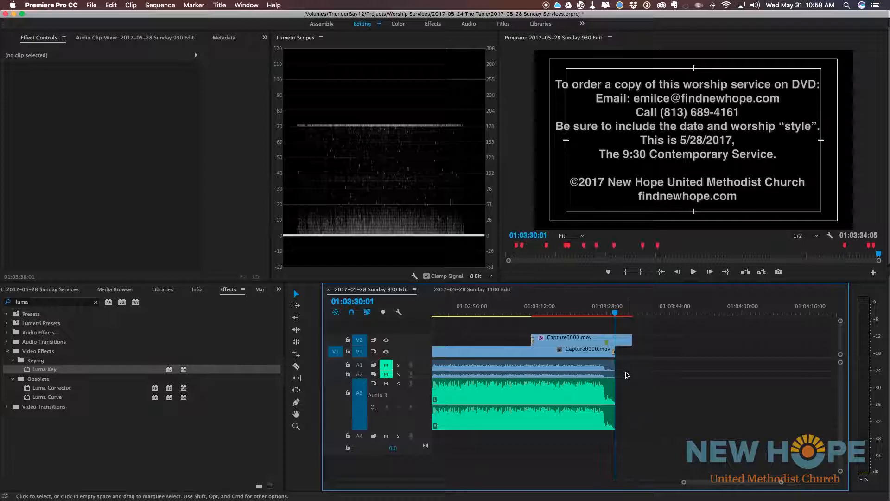
- Add a Constant Power fade at the end of the webmix clip on Audio 3 and lengthen it to 00:00:02:02
left_click(619, 401)
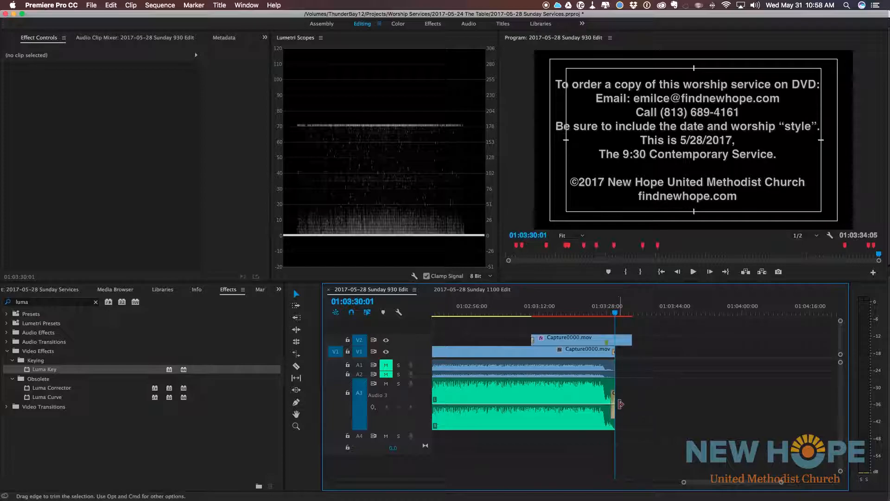
key("super+shift+d")
left_click(613, 397)
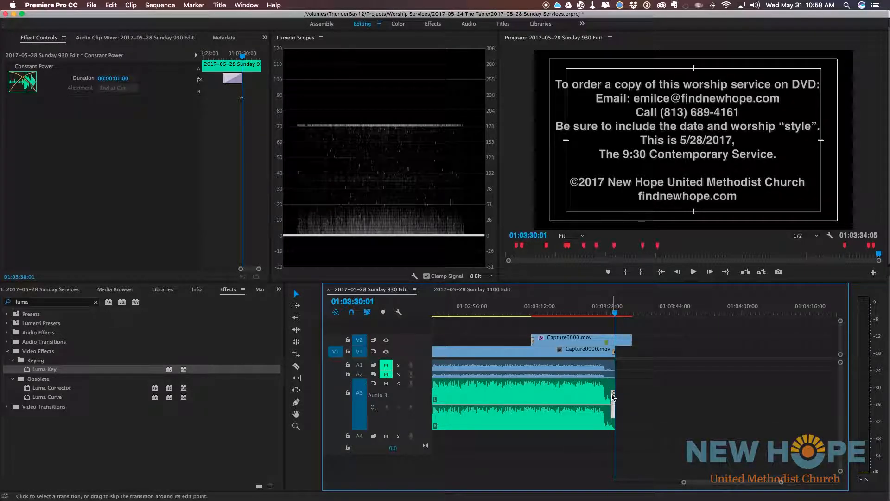
key("equal")
key("equal")
key("equal")
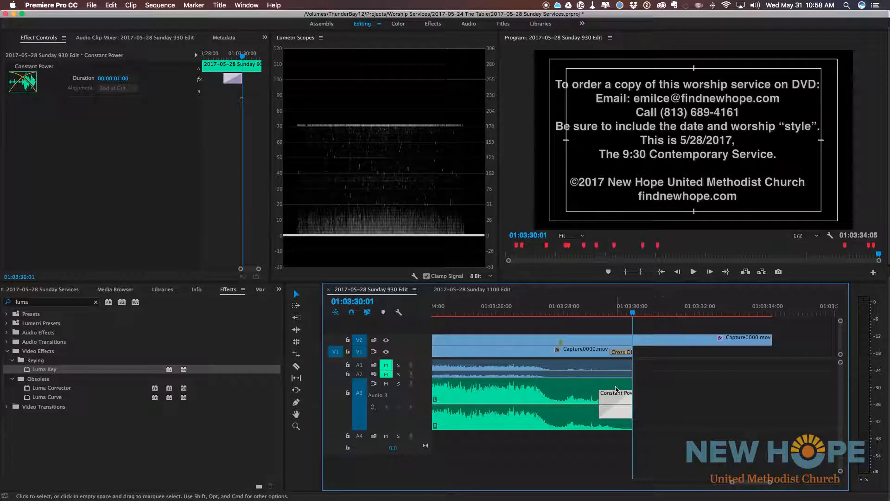
left_click_drag(603, 400, 564, 406)
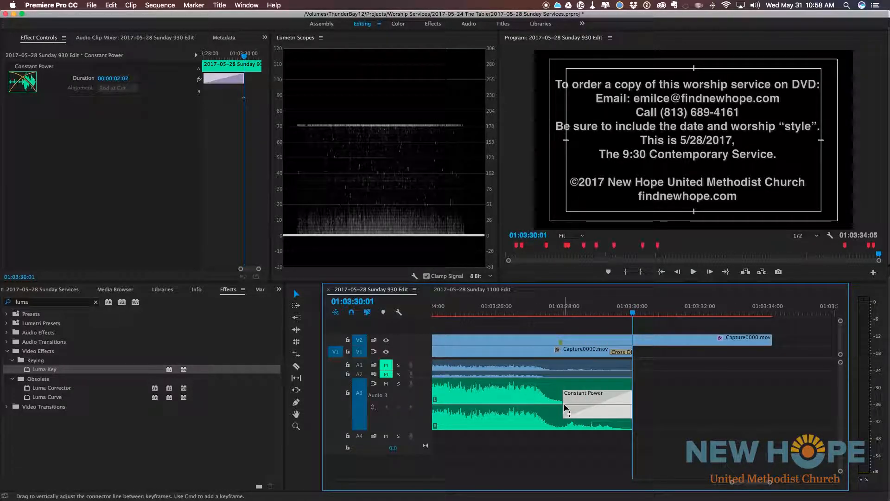
key("minus")
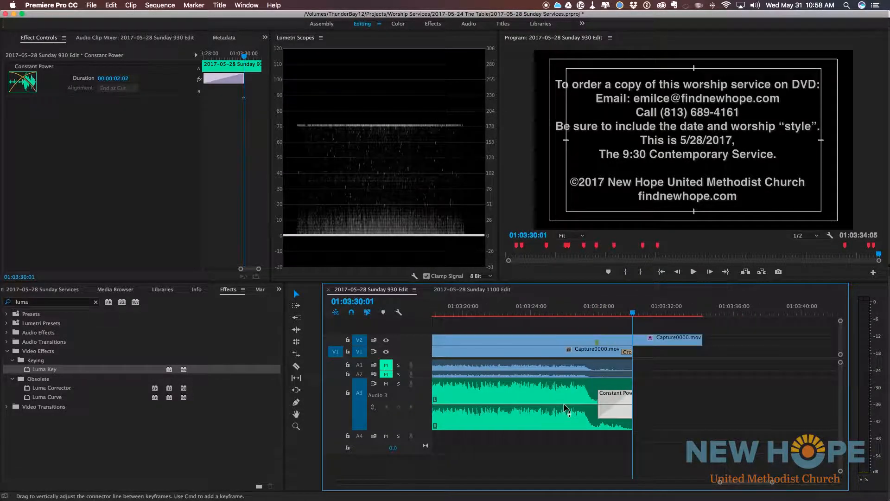
key("minus")
key("minus")
key("minus")
key("minus")
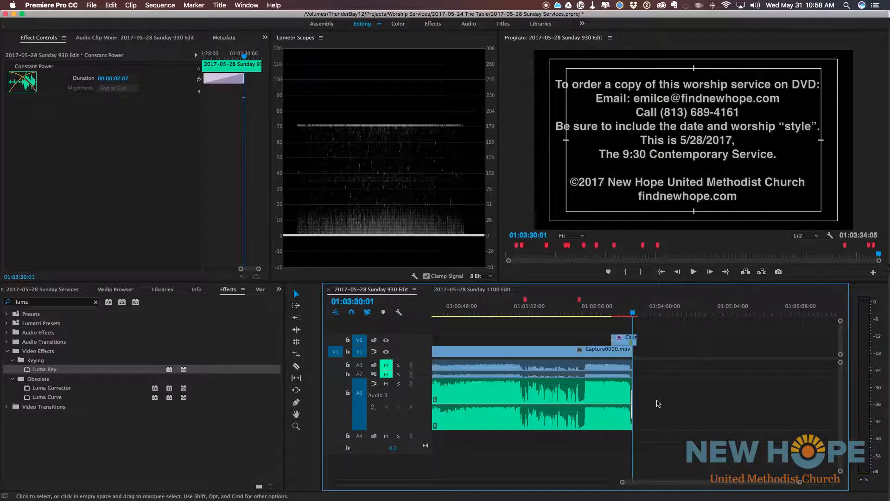
key("backslash")
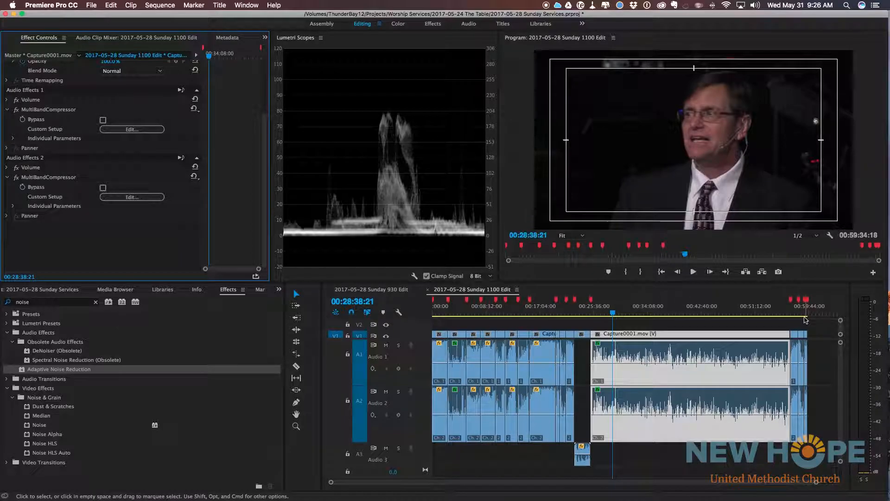
left_click(805, 362)
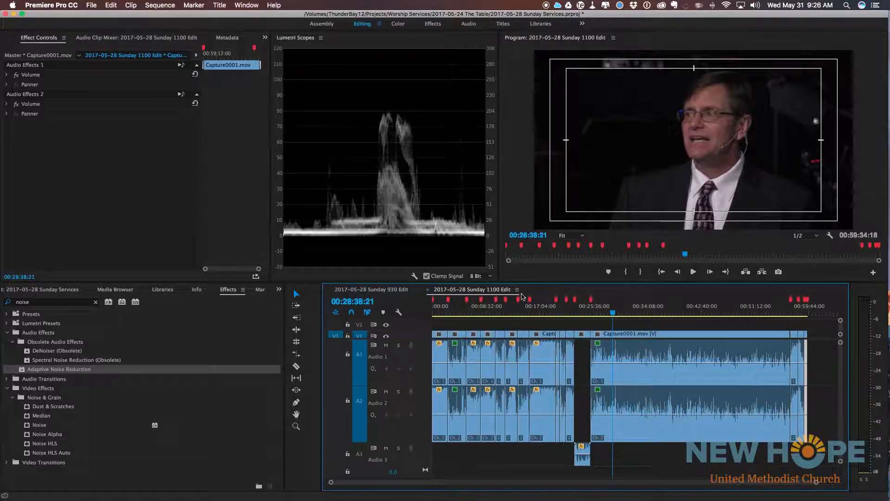
left_click(543, 324)
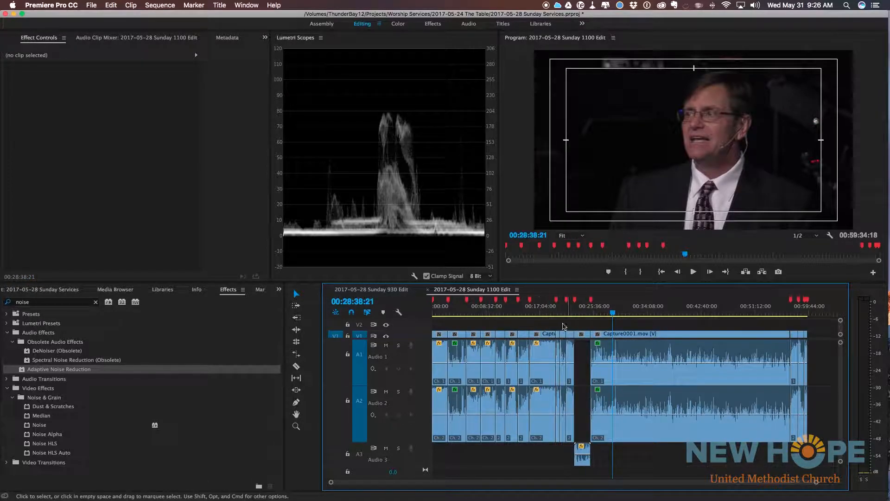
left_click(50, 291)
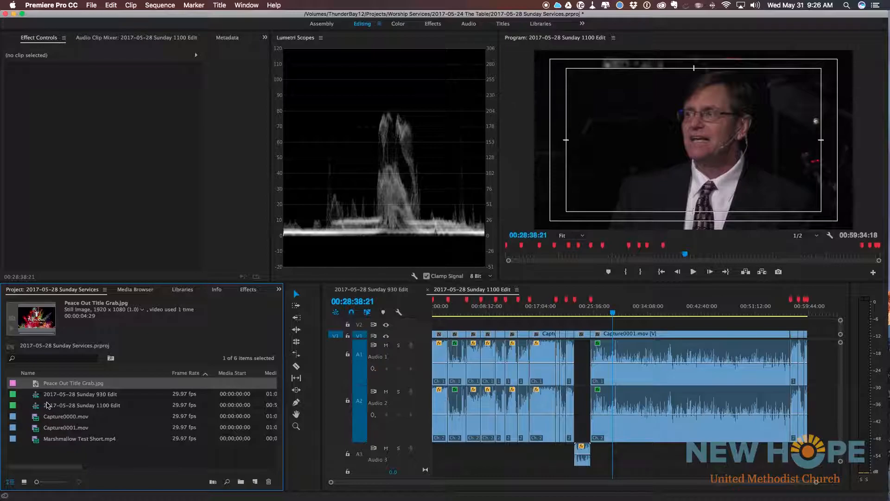
left_click(91, 5)
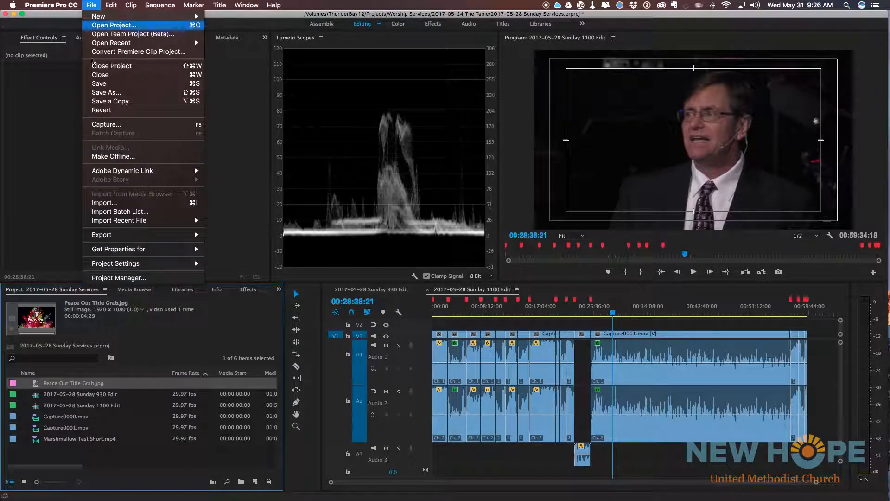
mouse_move(179, 236)
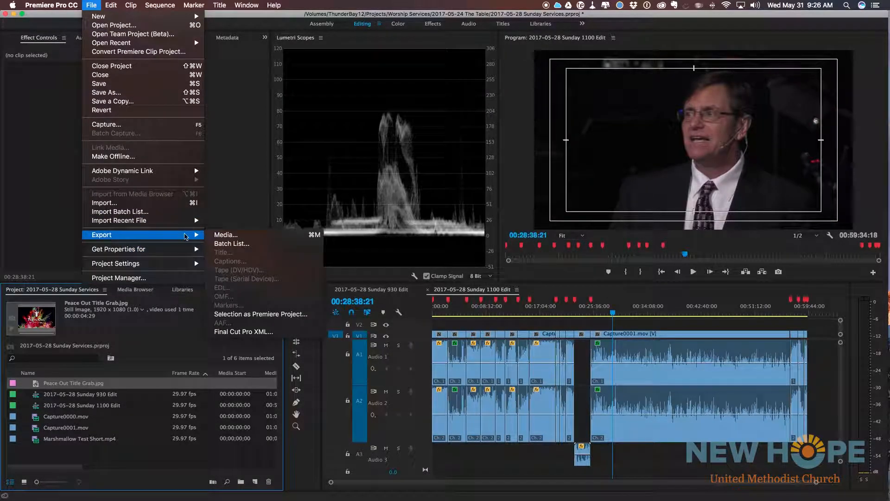
left_click(229, 235)
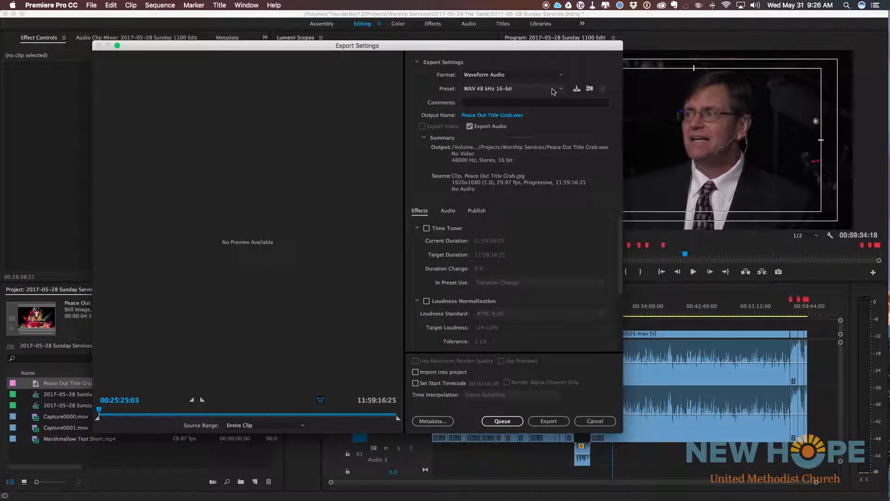
left_click(561, 75)
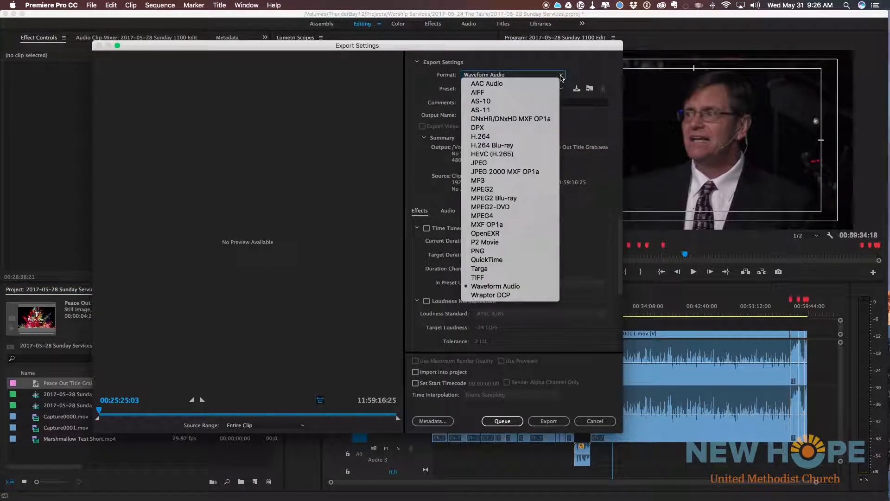
left_click(493, 139)
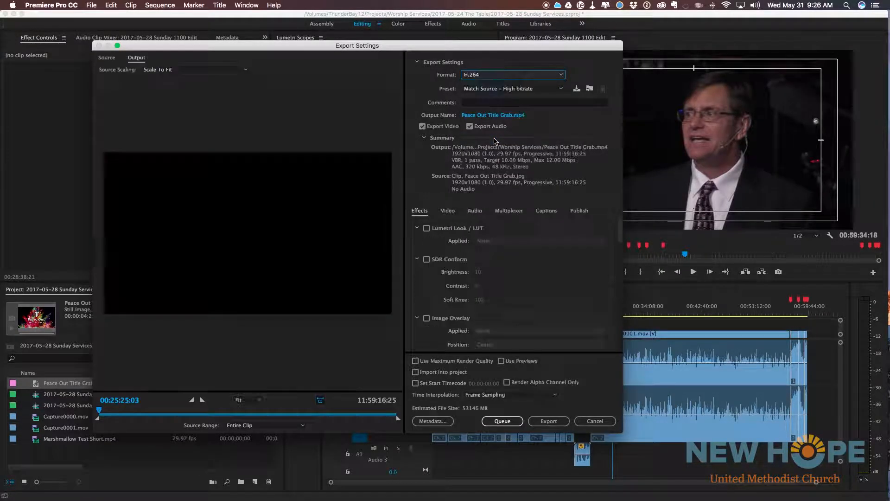
left_click(528, 89)
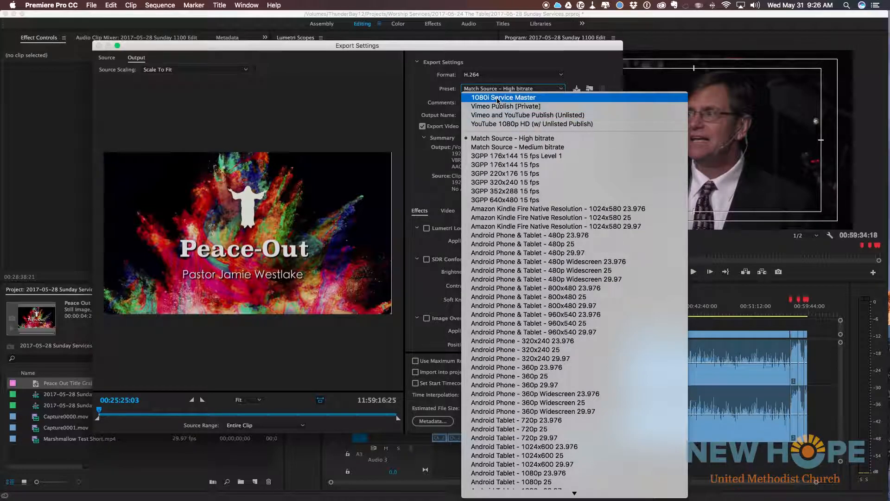
left_click(498, 100)
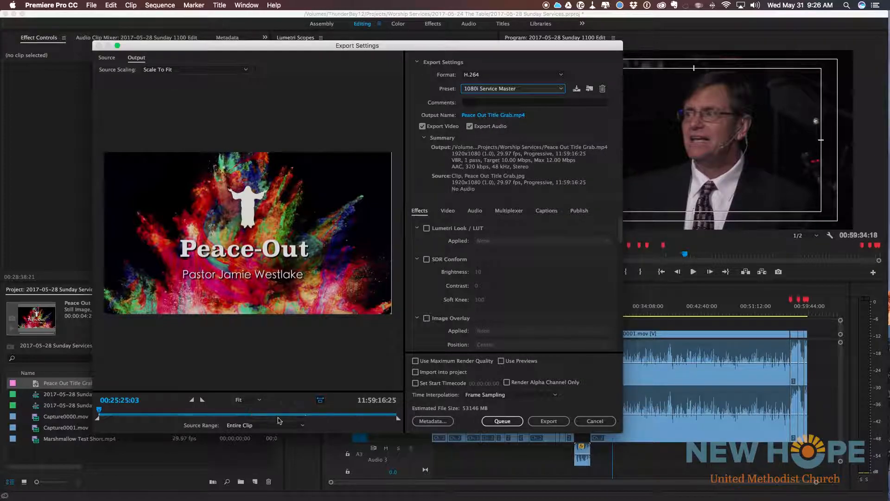
left_click(598, 421)
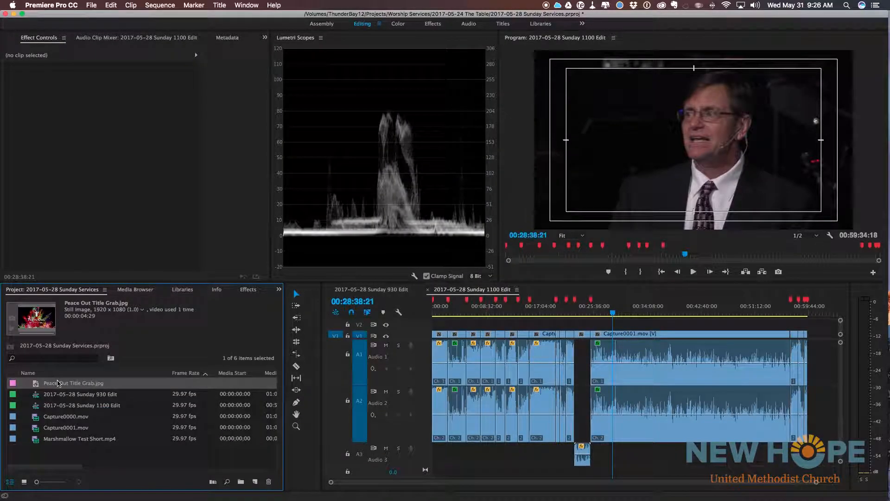
- Open the media export settings for the 2017-05-28 Sunday 1100 Edit sequence
left_click(126, 462)
left_click(536, 311)
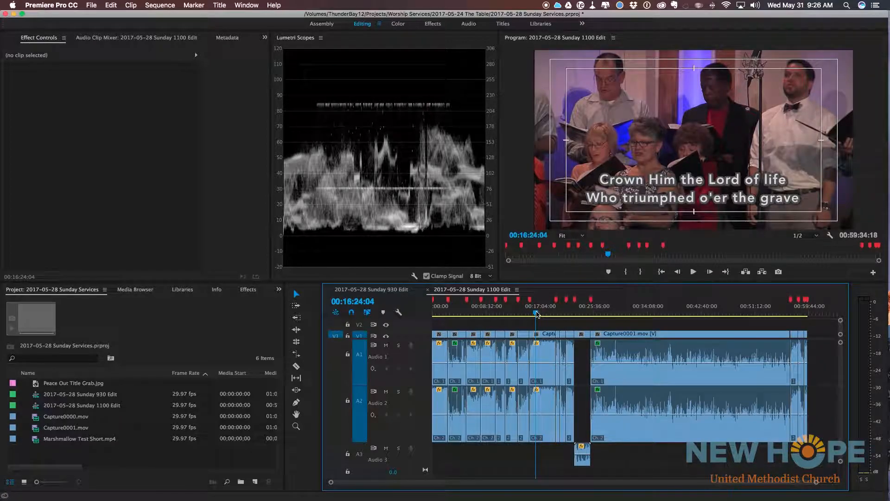
left_click(92, 5)
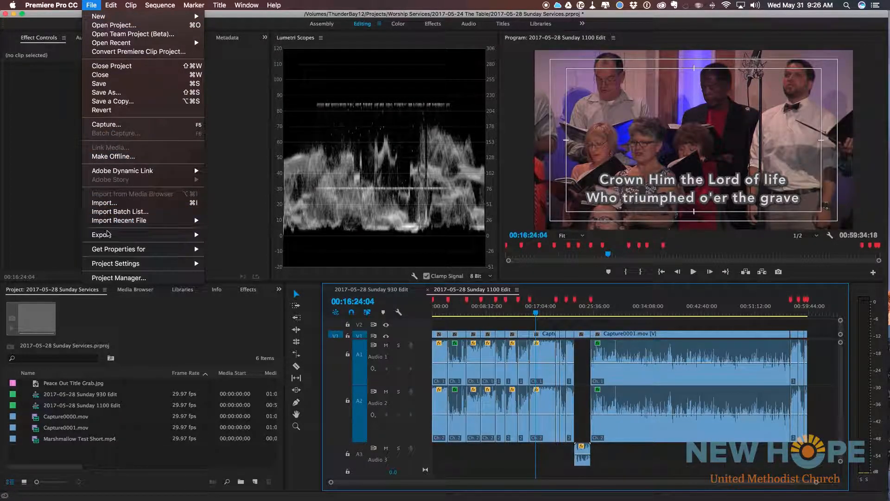
mouse_move(107, 232)
left_click(222, 233)
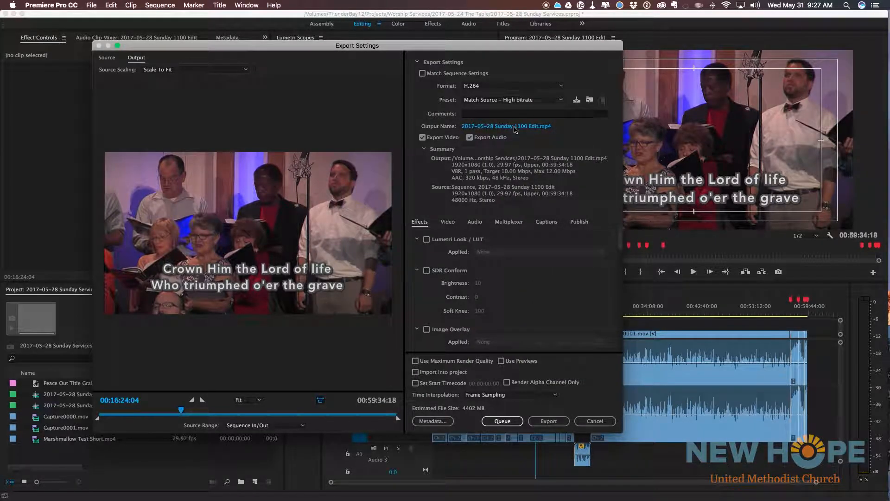
- Set the 1100 edit's H.264 export to the 1080i Service Master preset with Entire Sequence as the source range
left_click(505, 88)
left_click(507, 86)
left_click(503, 99)
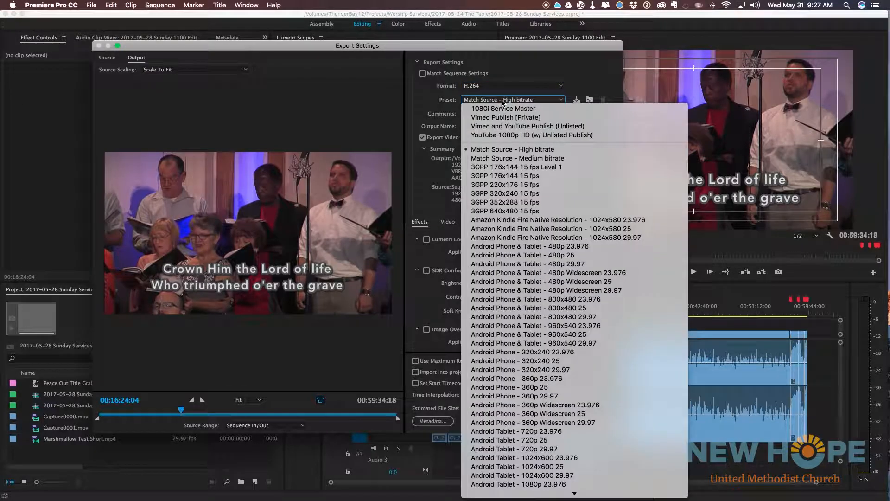
left_click(503, 109)
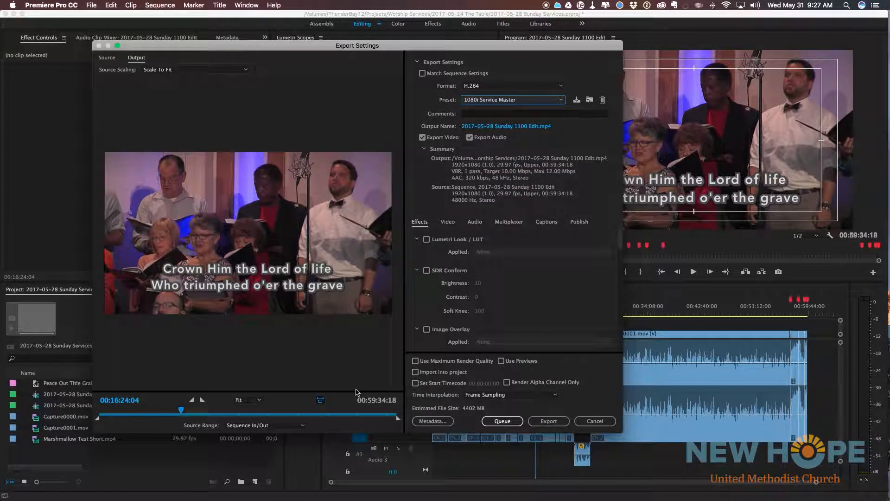
left_click(244, 425)
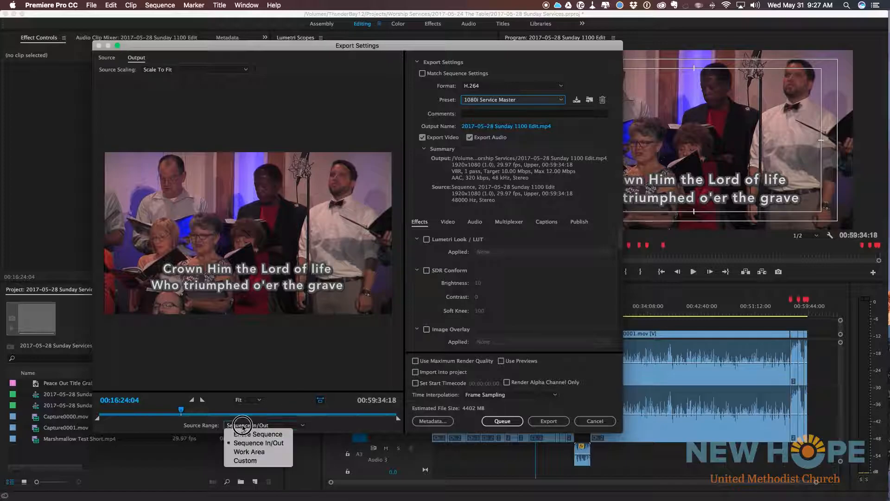
left_click(249, 435)
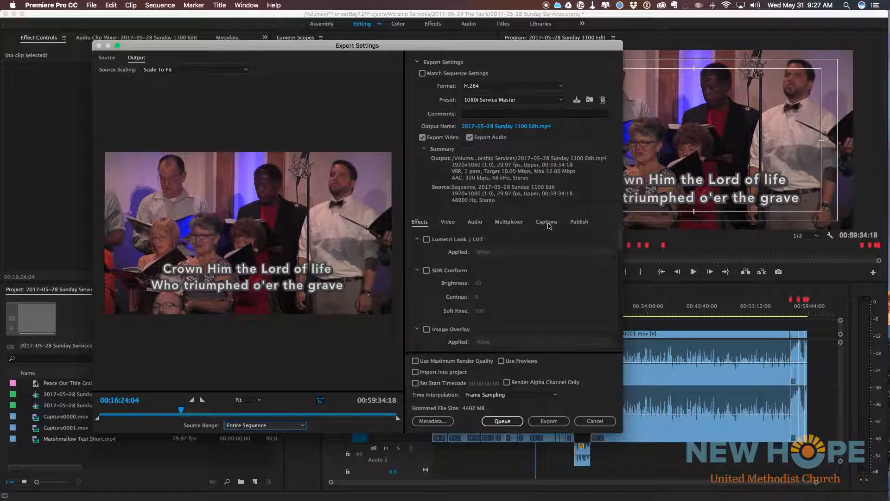
- Check the export's audio, video and loudness normalization settings and send the 1100 edit to the Media Encoder queue
left_click(475, 222)
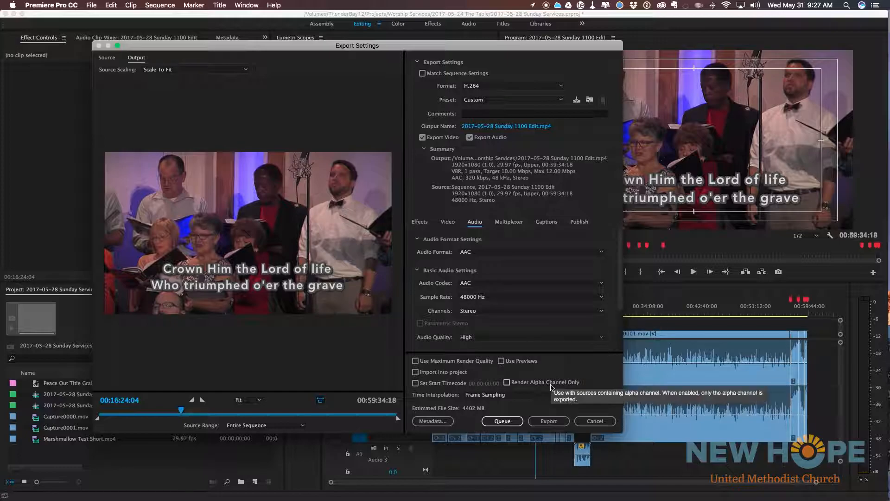
left_click(447, 222)
left_click(420, 222)
left_click_drag(619, 240, 618, 325)
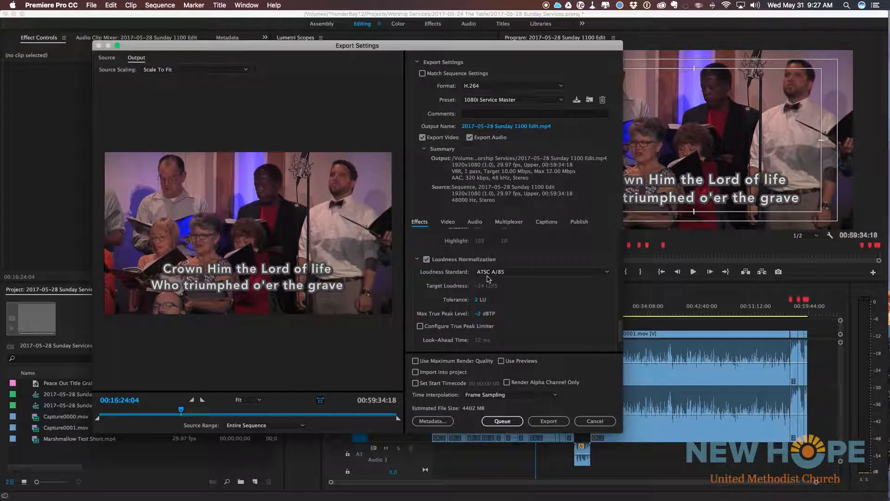
left_click_drag(620, 327, 619, 223)
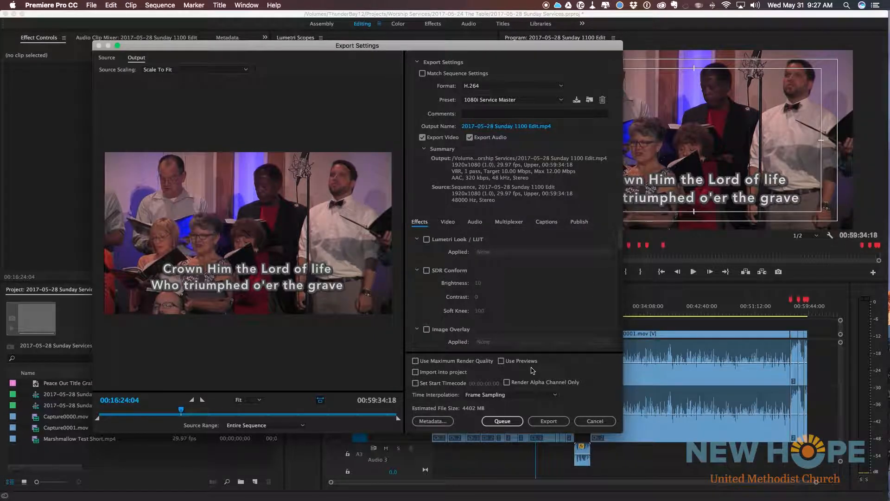
left_click(502, 422)
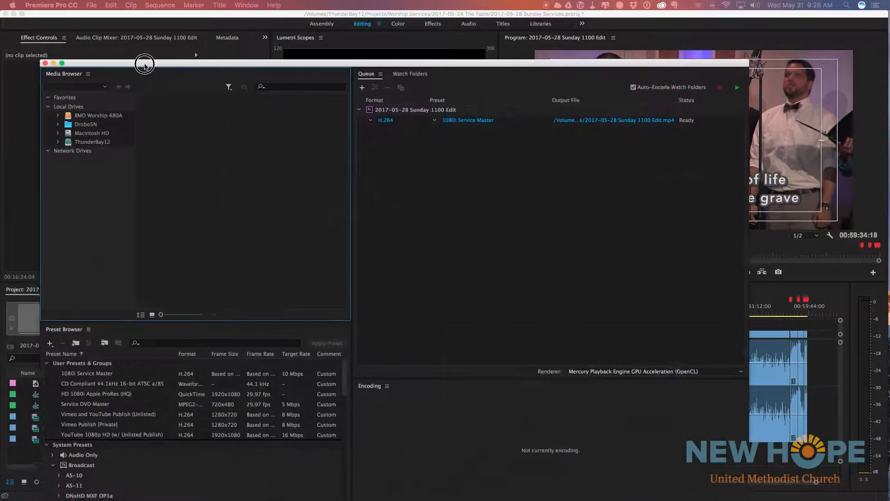
left_click_drag(136, 65, 170, 27)
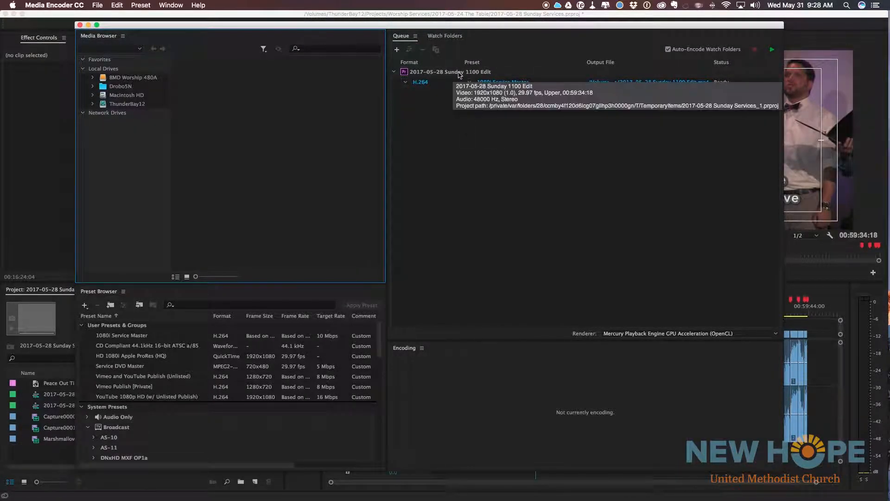
- Add Service DVD Master and Vimeo Publish [Private] outputs to the queued 2017-05-28 Sunday 1100 Edit
mouse_move(483, 85)
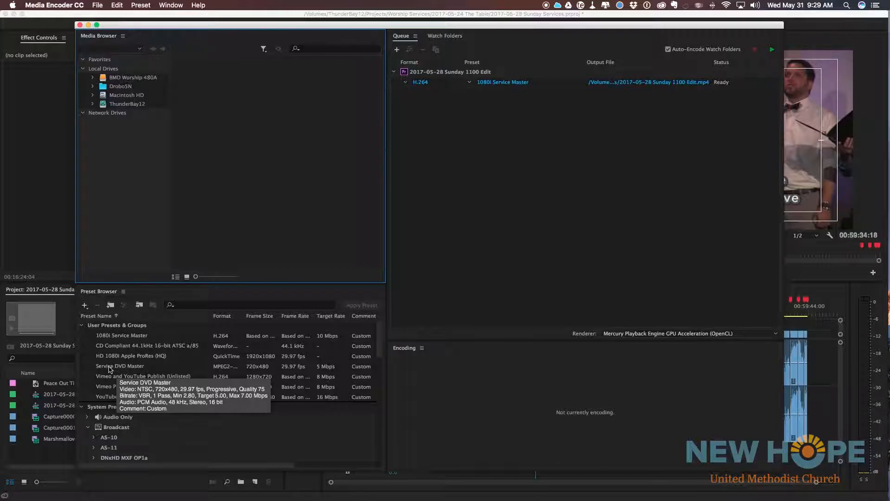
left_click_drag(106, 368, 484, 72)
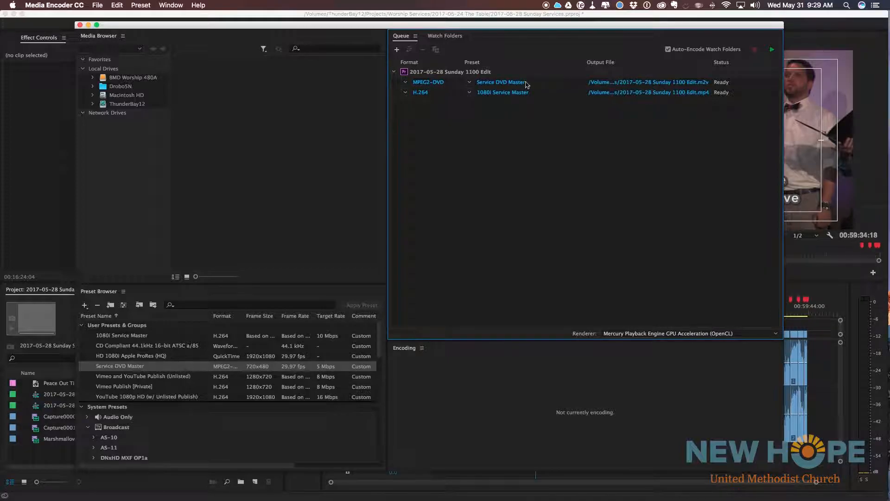
mouse_move(492, 84)
left_click(135, 387)
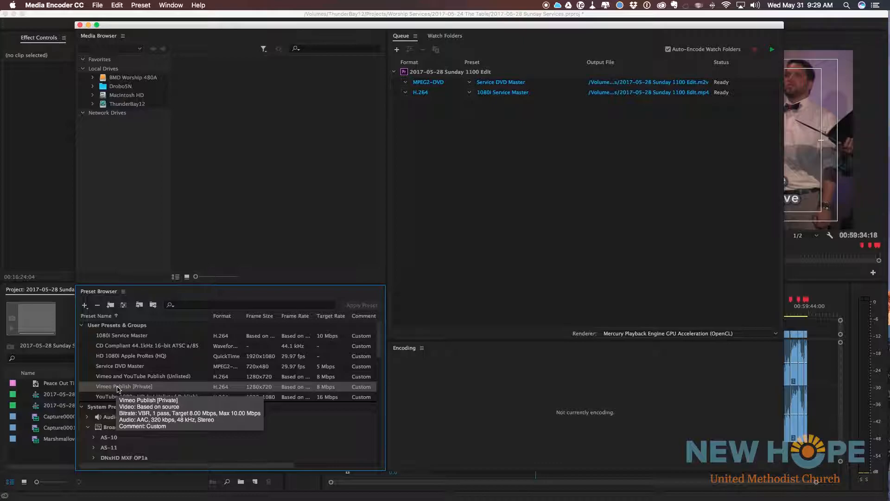
left_click_drag(118, 389, 462, 73)
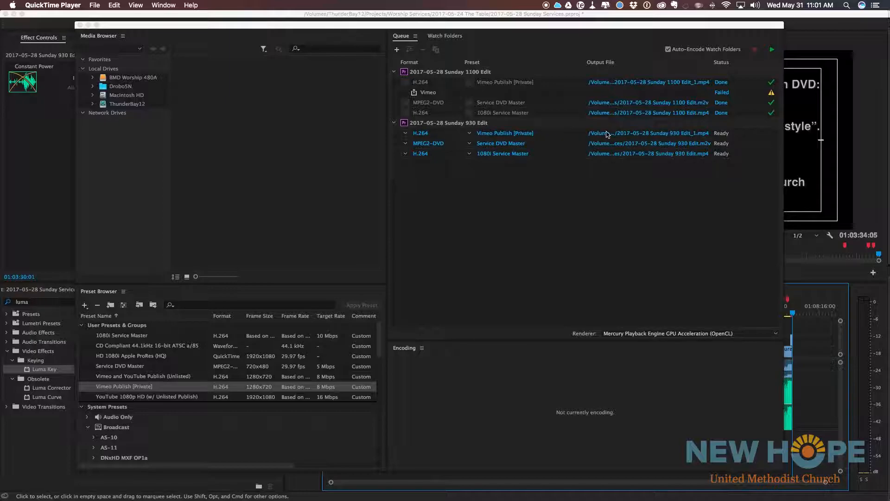
- Rename the 930 edit's 1080i Service Master output file as 2017-05-28 Sunday 930 Edit [MASTER]
left_click(699, 152)
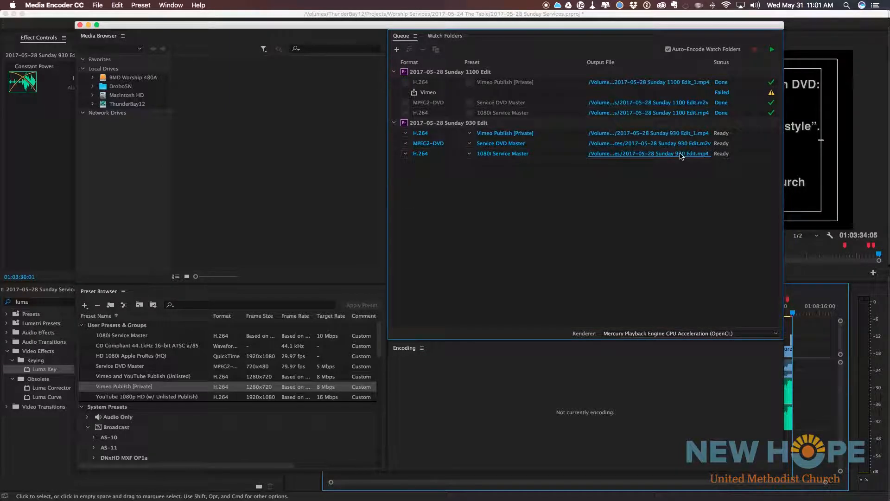
left_click(681, 156)
left_click(487, 60)
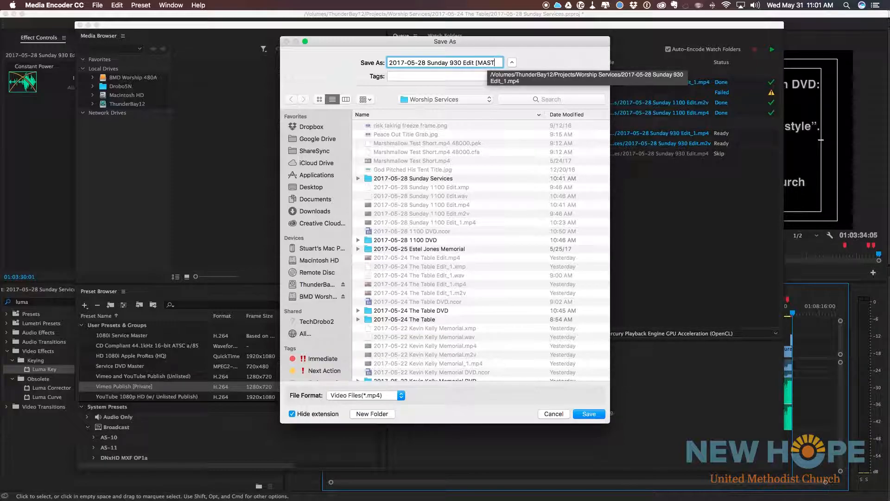
type("[MASTER]")
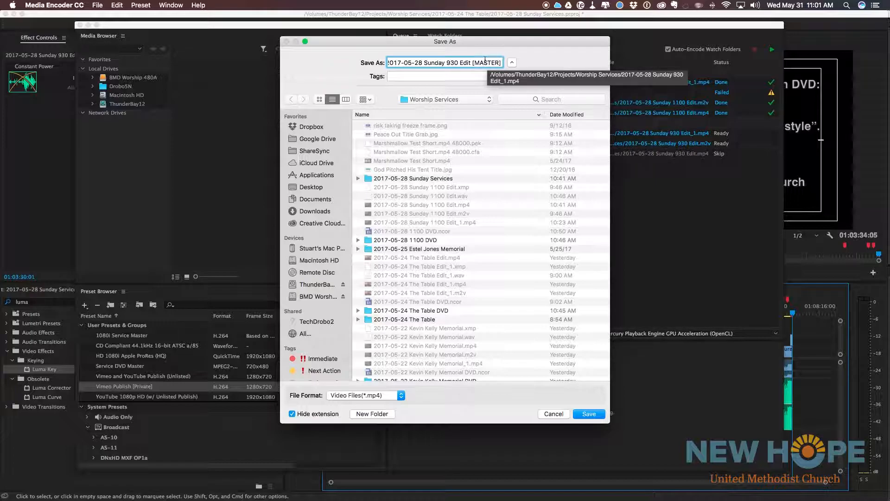
left_click(589, 413)
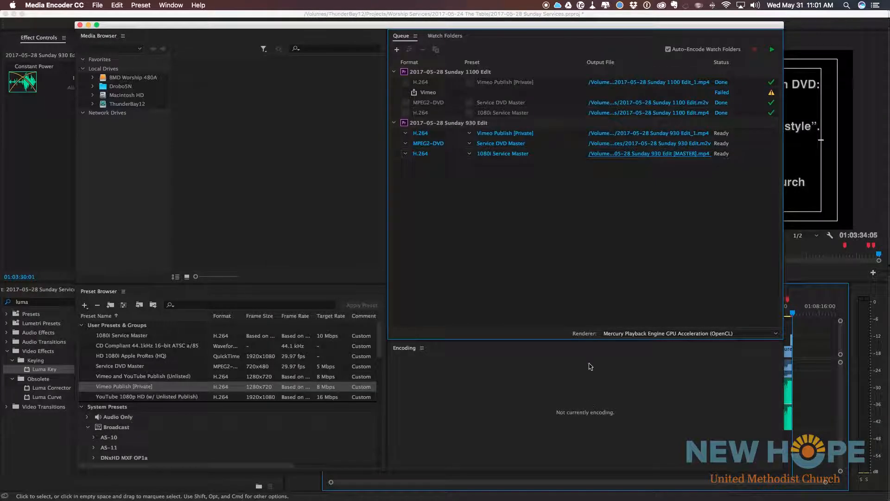
- Rename the 930 edit's Vimeo Publish [Private] output file as 2017-05-28 Sunday 930 Edit [Vimeo]
left_click(690, 138)
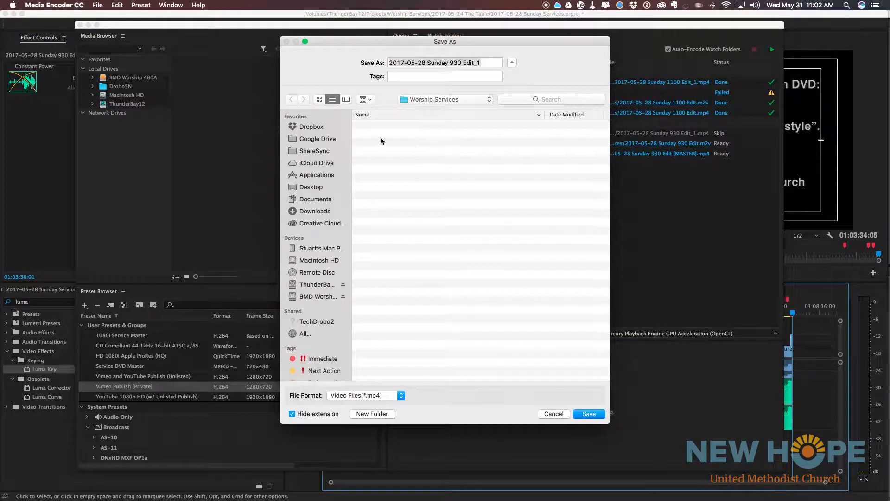
left_click(489, 62)
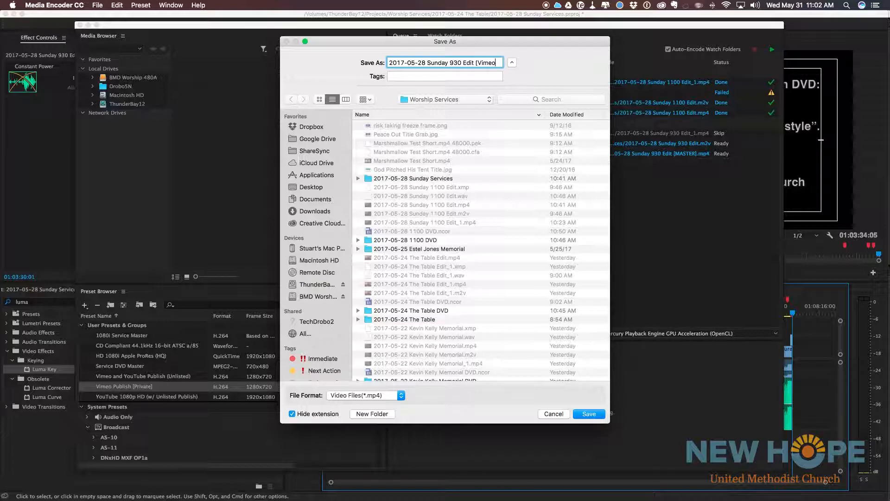
key("Return")
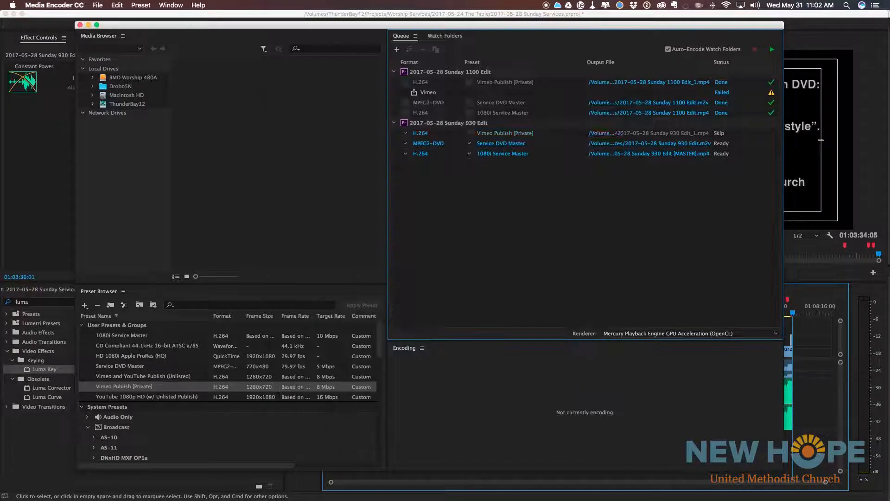
- Rename the 930 edit's Service DVD Master output file as 2017-05-28 Sunday 930 Edit [DVD]
left_click(697, 143)
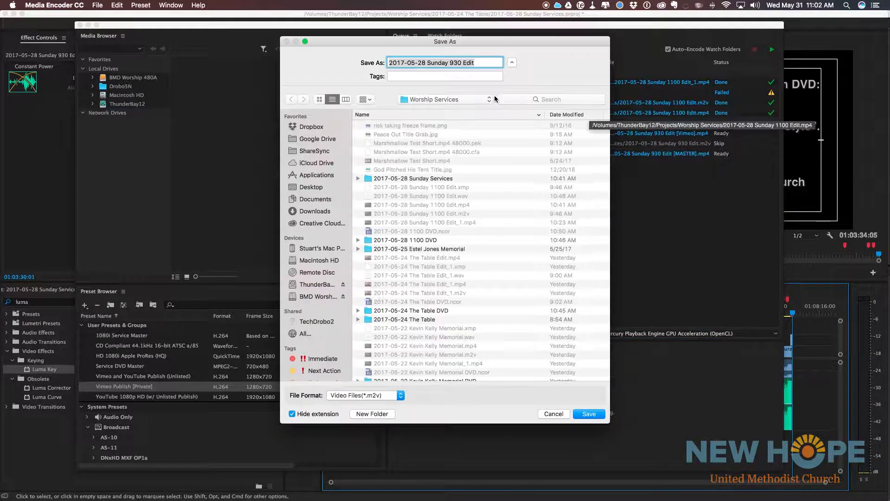
left_click(487, 62)
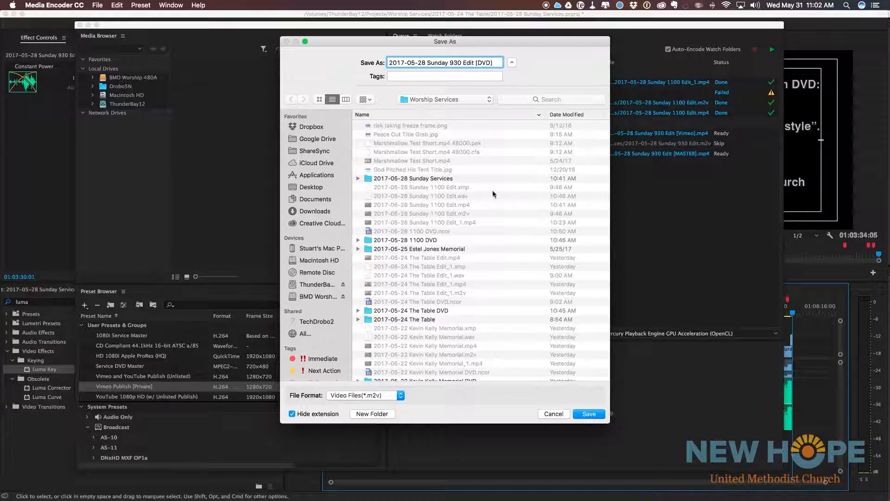
left_click(585, 414)
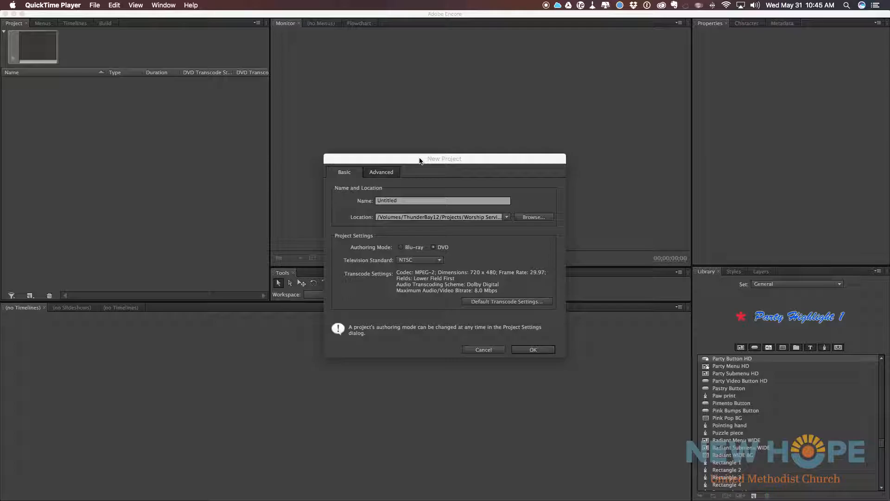
left_click(414, 203)
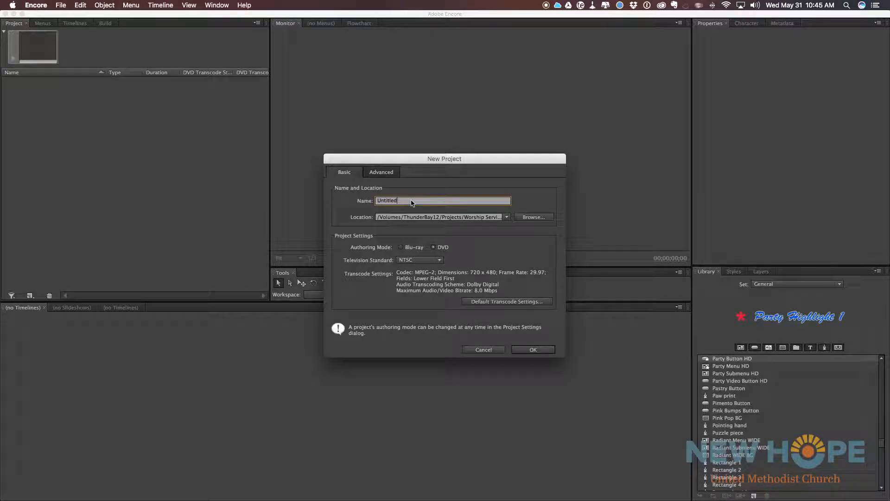
left_click_drag(412, 200, 323, 202)
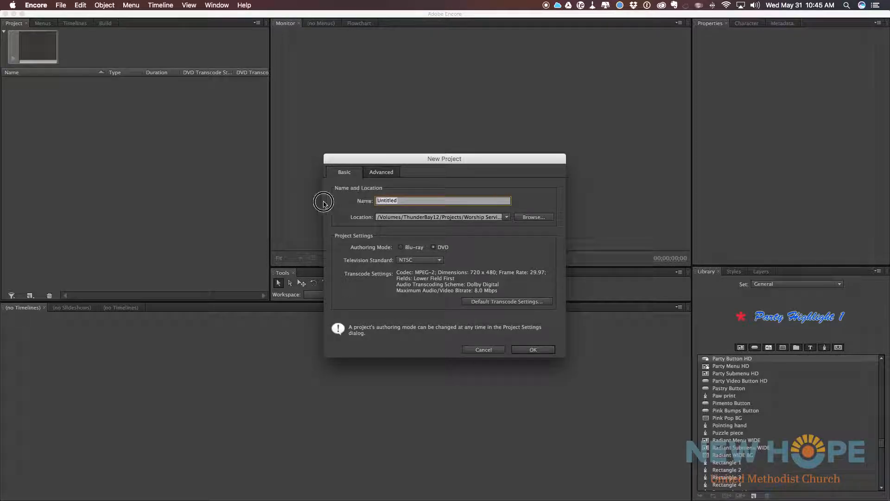
left_click(507, 217)
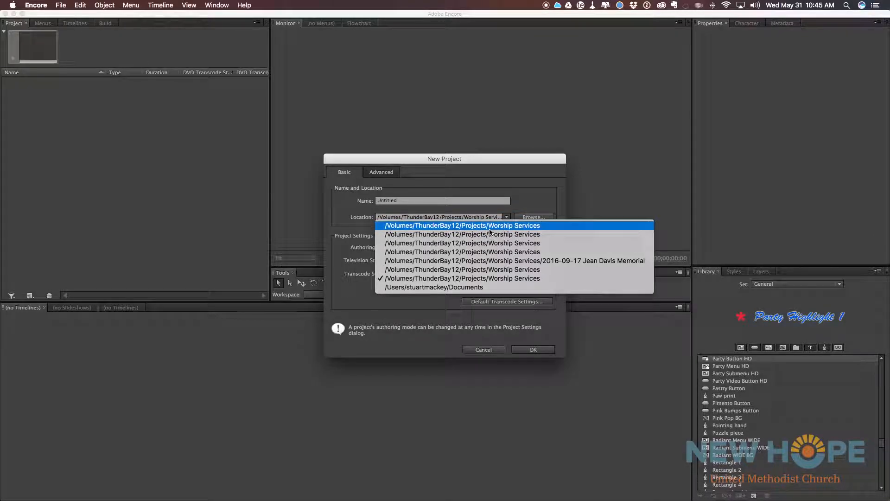
left_click(389, 213)
double_click(406, 202)
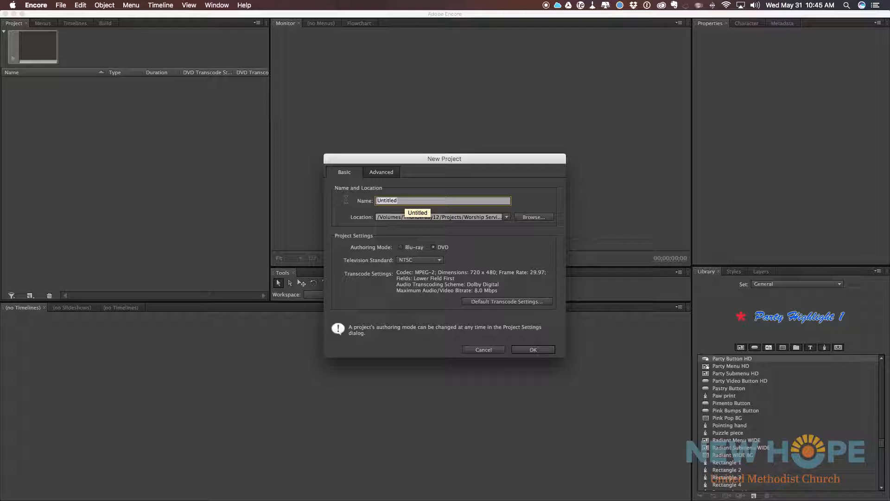
type("2017-05-28 1100 DVD")
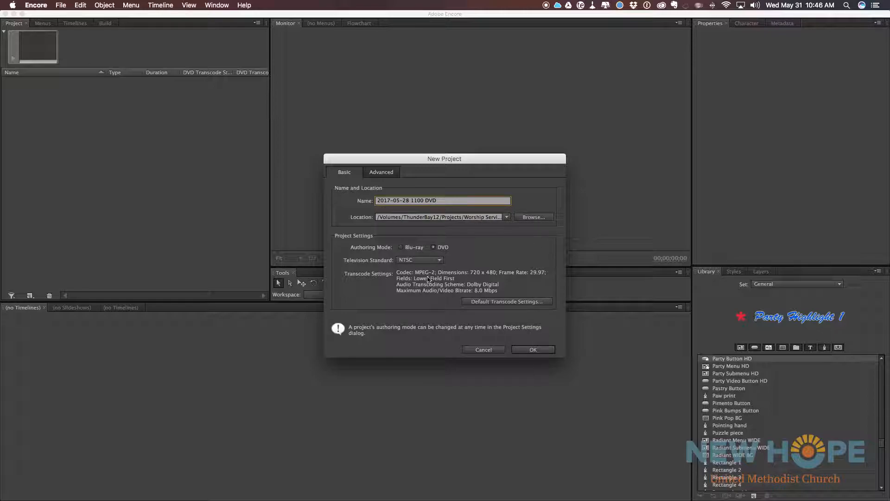
left_click(437, 249)
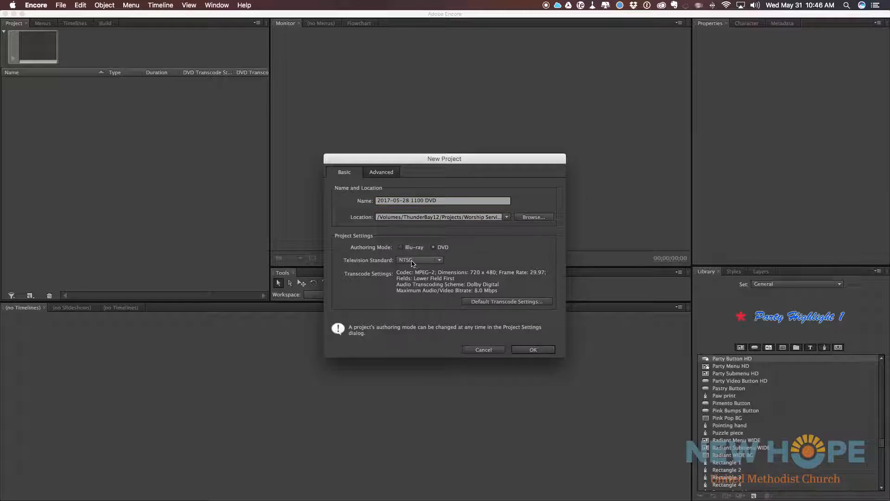
left_click(419, 261)
left_click(414, 262)
left_click(533, 350)
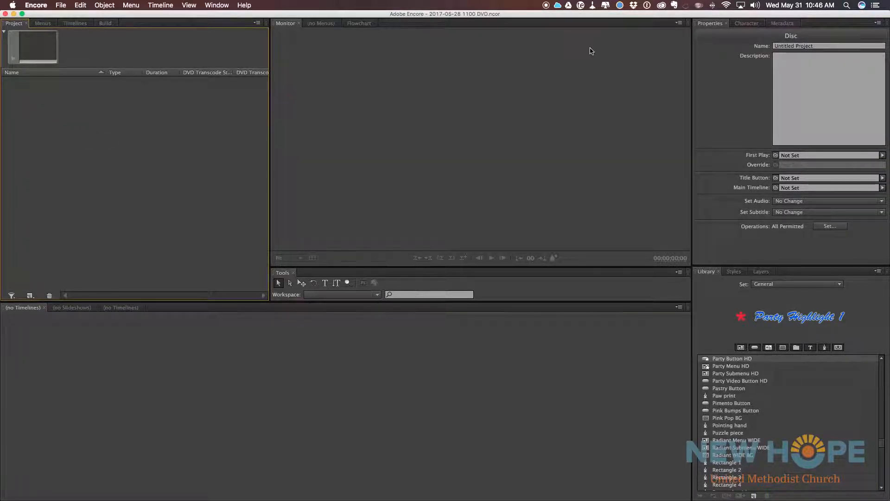
- Import 2017-05-28 Sunday 1100 Edit.wav and 2017-05-28 Sunday 1100 Edit.m2v together as a timeline
right_click(30, 94)
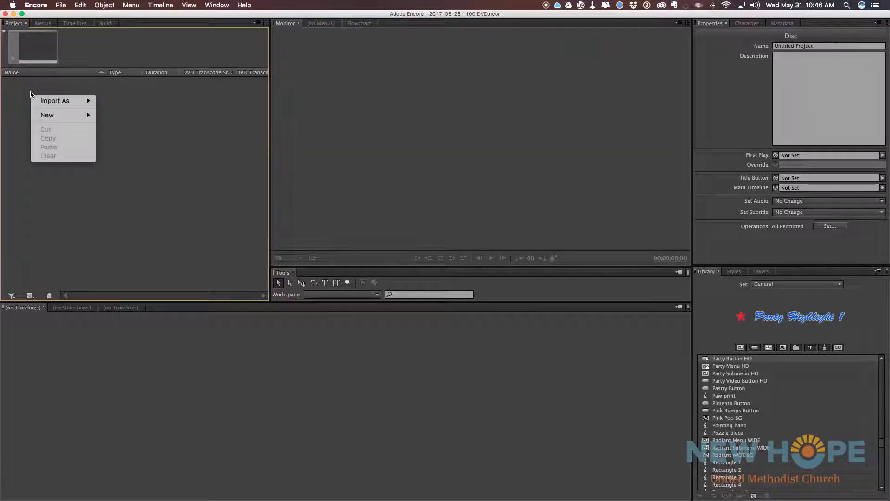
mouse_move(45, 101)
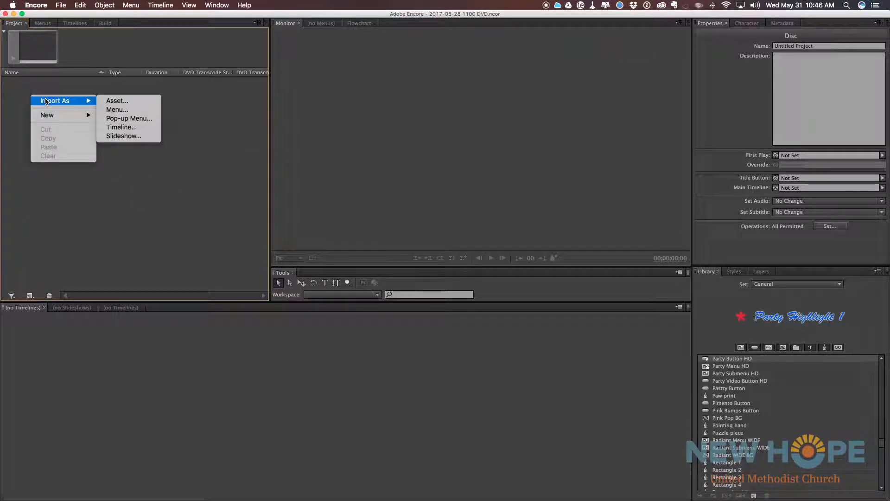
left_click(132, 128)
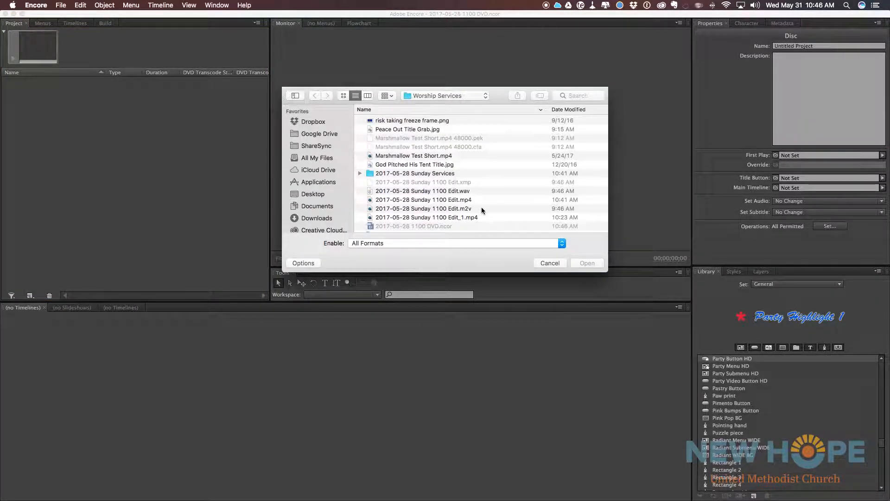
scroll(478, 204, "down", 1)
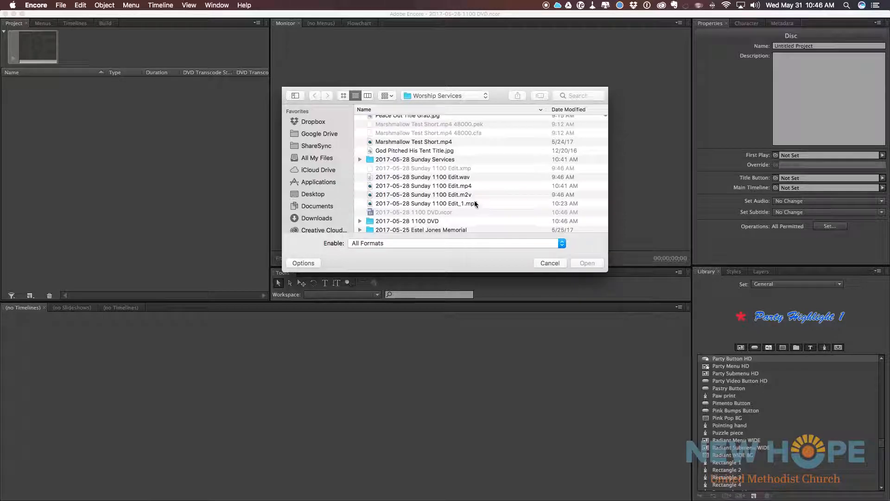
left_click(458, 177)
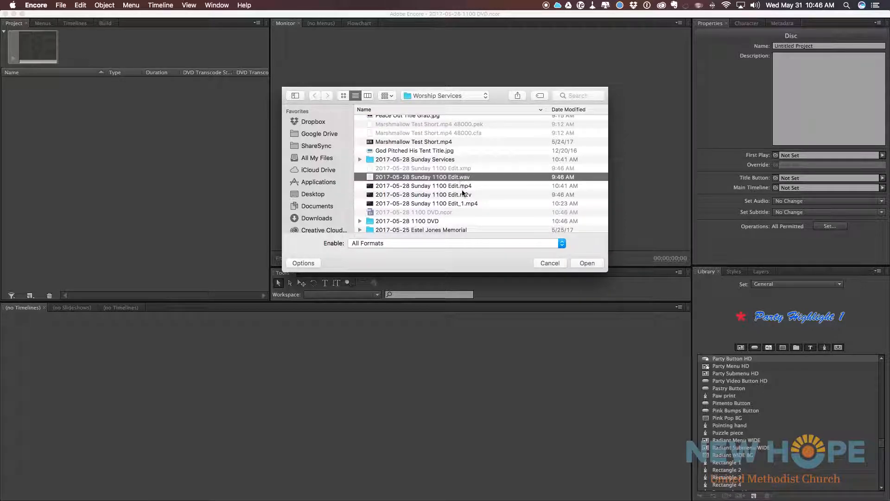
left_click(463, 195)
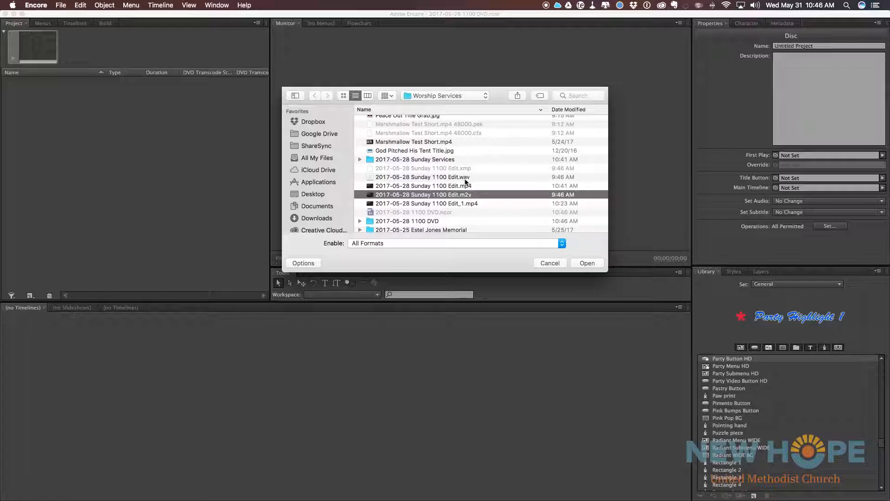
left_click(464, 179)
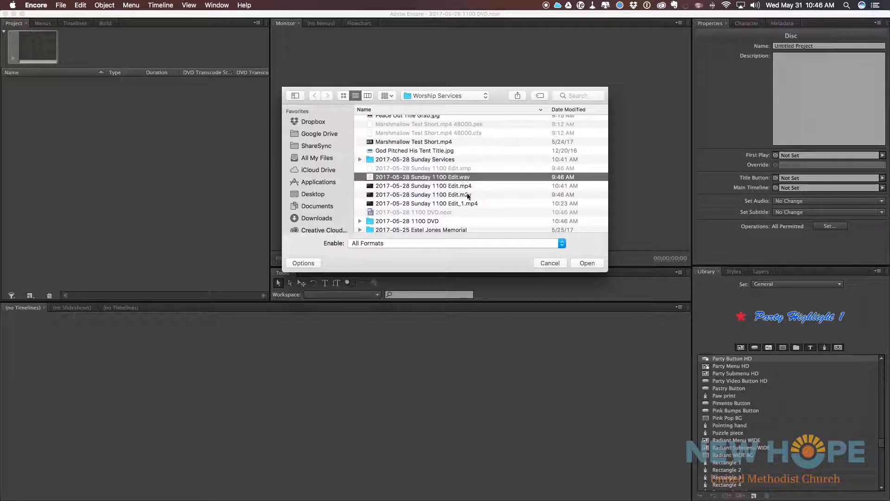
left_click(454, 195, "super")
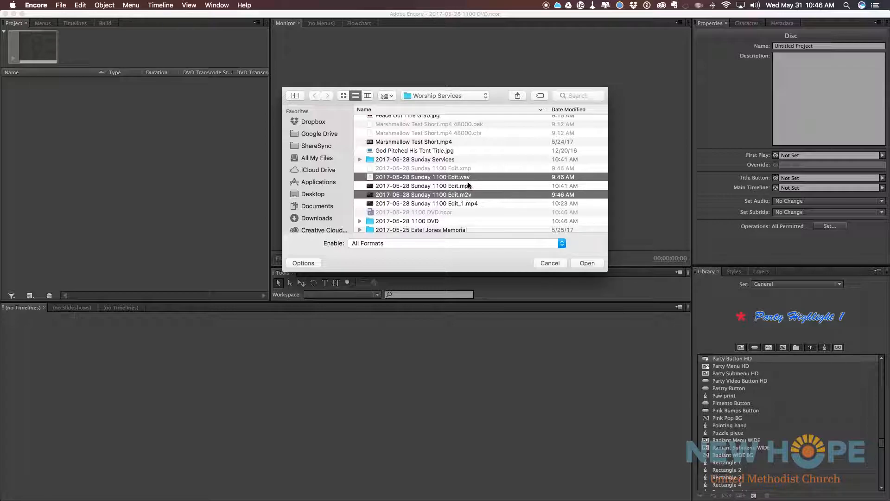
left_click(586, 263)
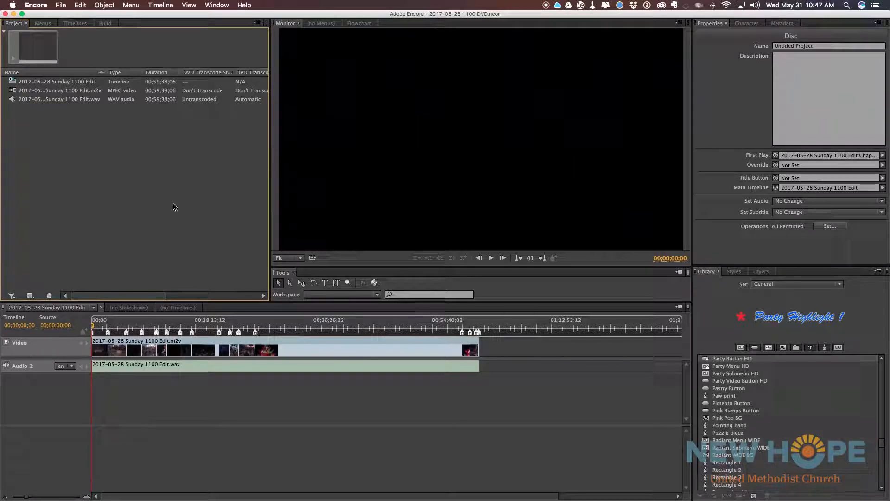
- Set the end action of the 2017-05-28 Sunday 1100 Edit timeline to Stop
left_click(39, 84)
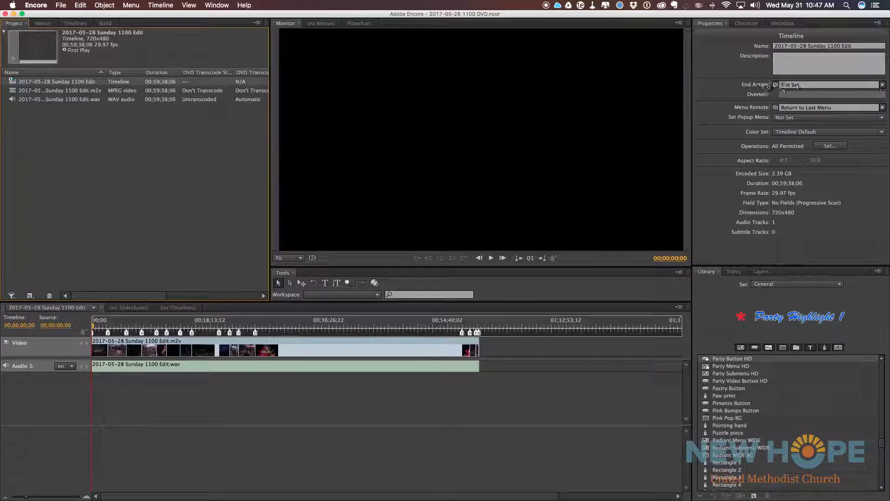
left_click(882, 86)
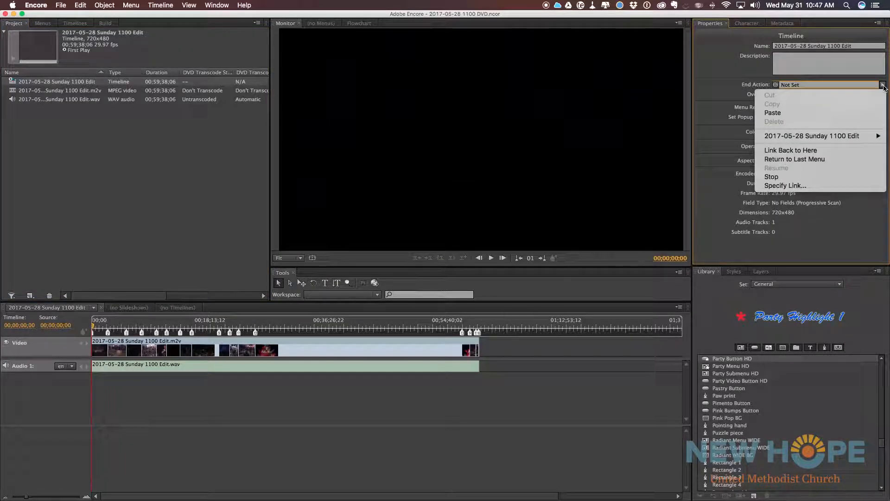
left_click(783, 176)
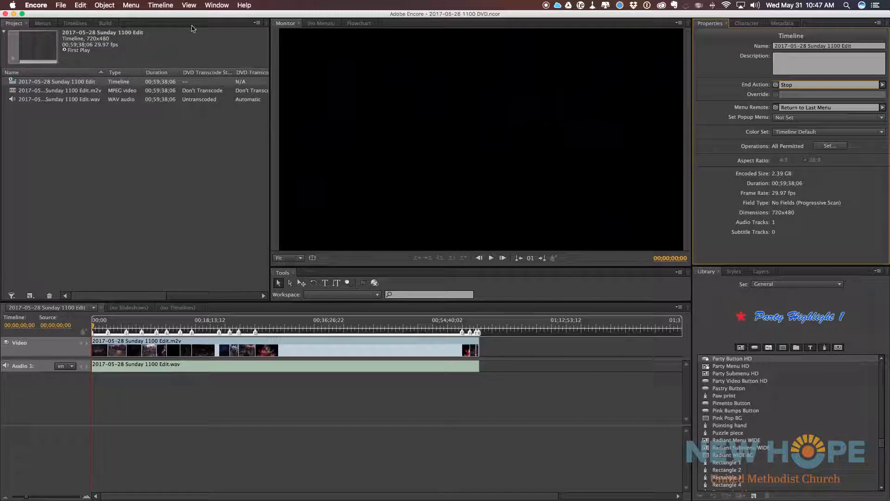
left_click(105, 24)
left_click(121, 239)
left_click_drag(132, 239, 37, 239)
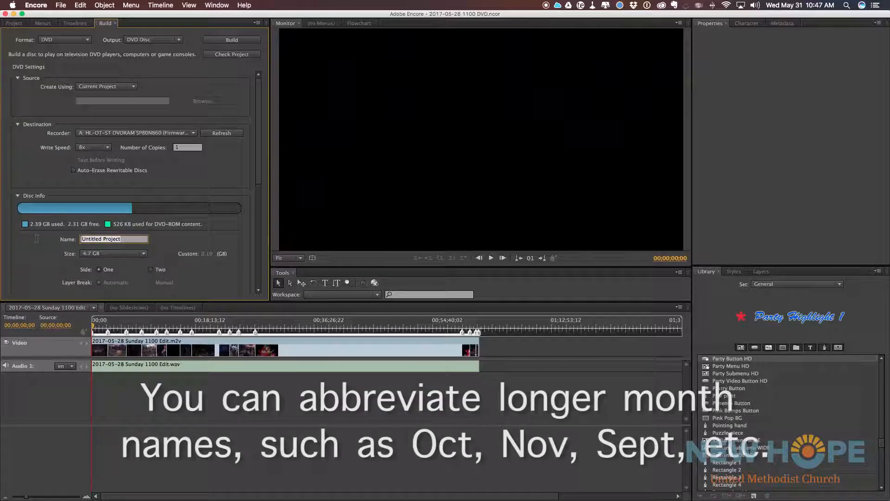
type("May 28 2017 110")
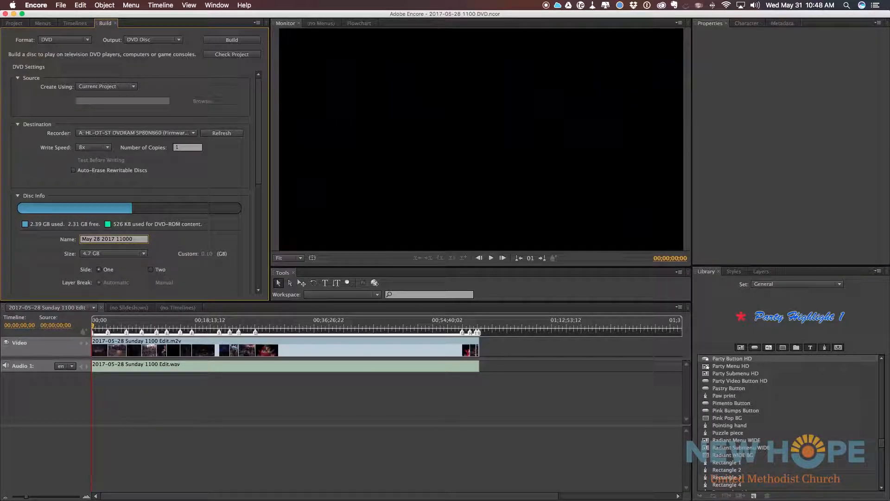
type("0 Worship Service")
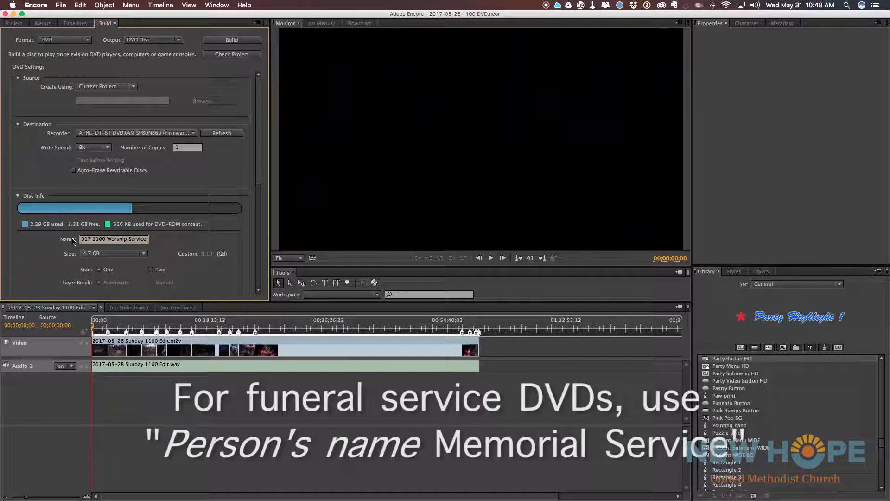
key("Return")
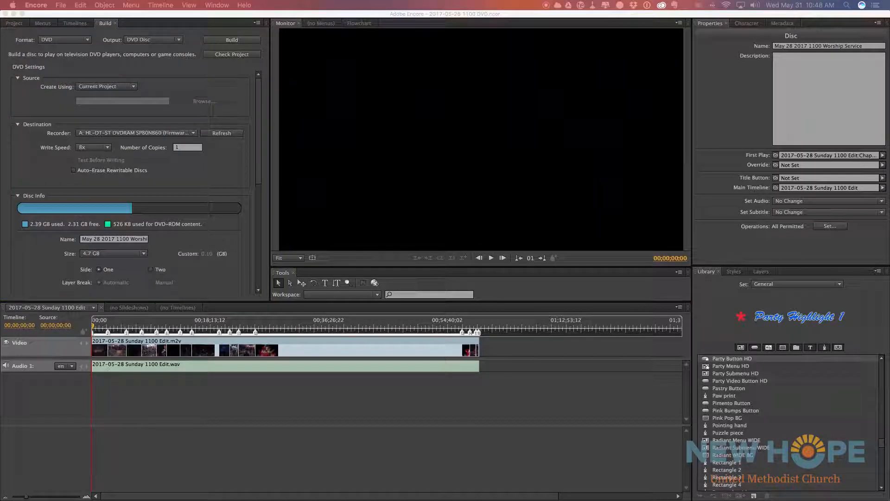
- Run Check Project with all checks enabled, review the listed item and close the check window
left_click(233, 57)
left_click_drag(336, 197, 422, 103)
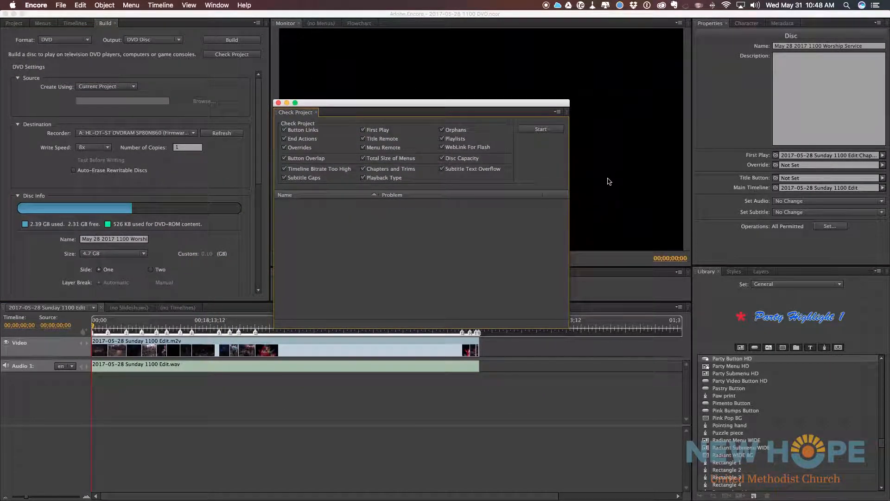
left_click(534, 131)
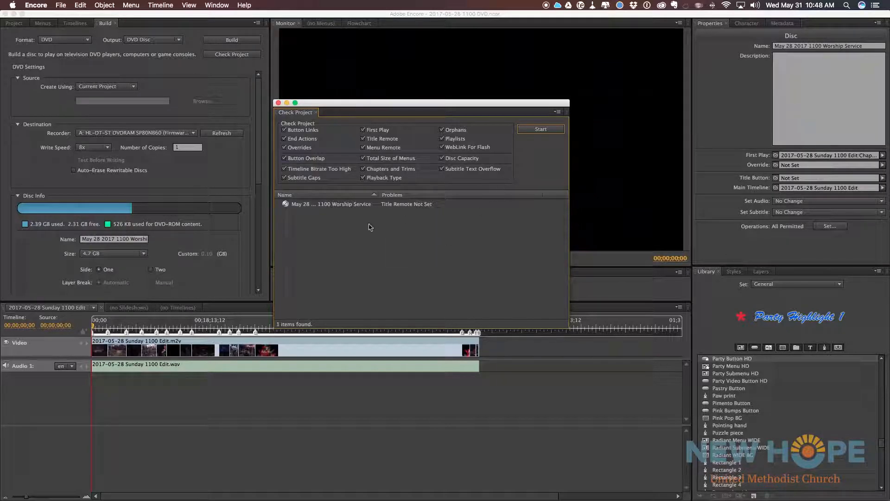
left_click(334, 208)
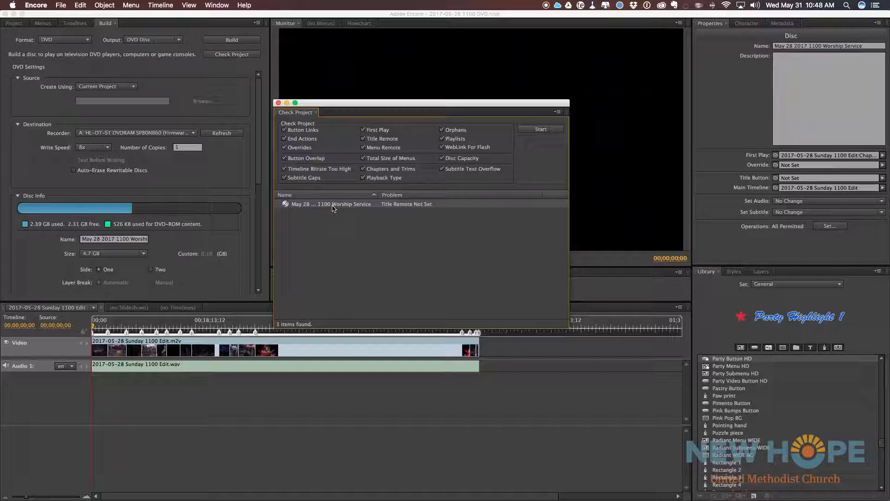
left_click(278, 103)
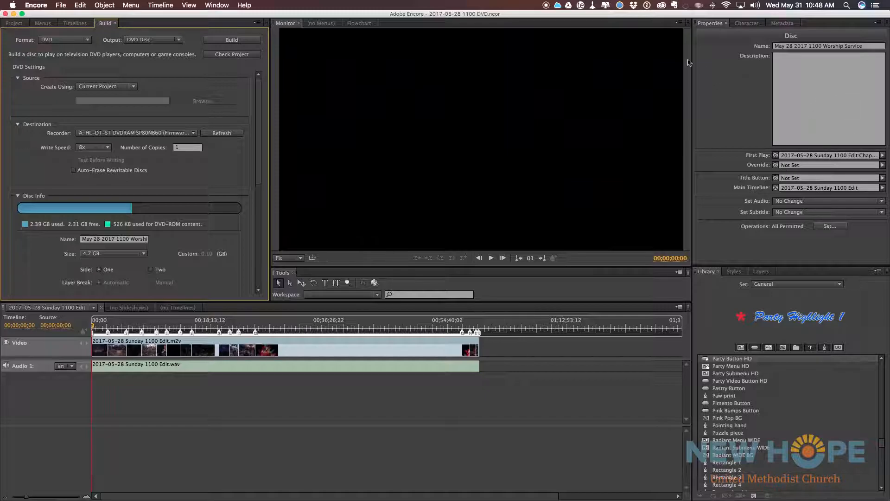
- Review the properties of the 2017-05-28 Sunday 1100 Edit timeline, including its end action
left_click(26, 24)
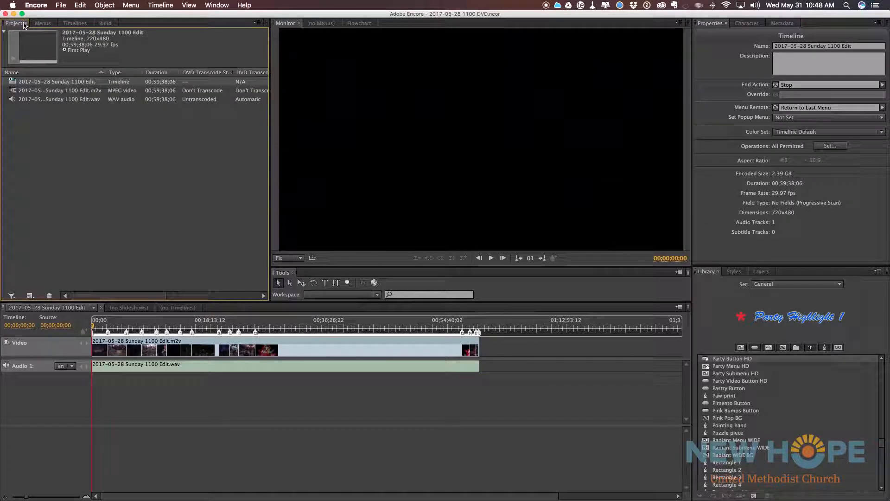
left_click(70, 134)
left_click(60, 84)
- Return to the disc build settings and ignore the system's blank DVD prompt
left_click(105, 24)
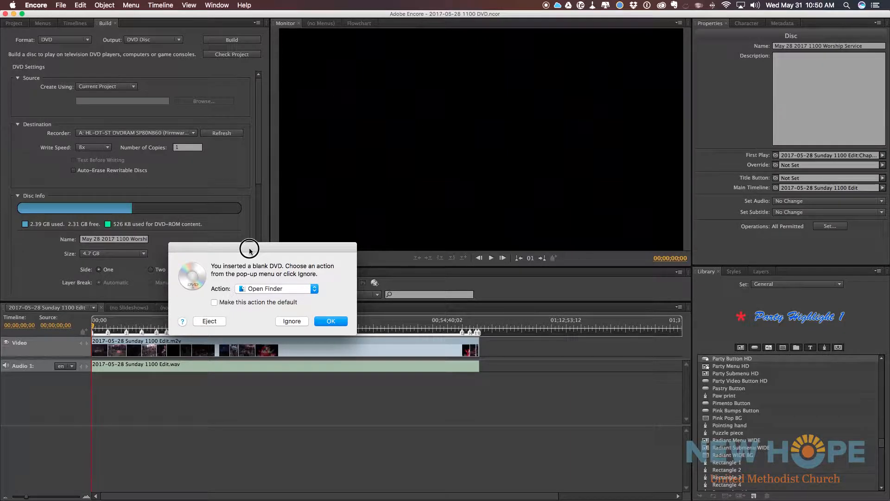
left_click_drag(248, 245, 583, 277)
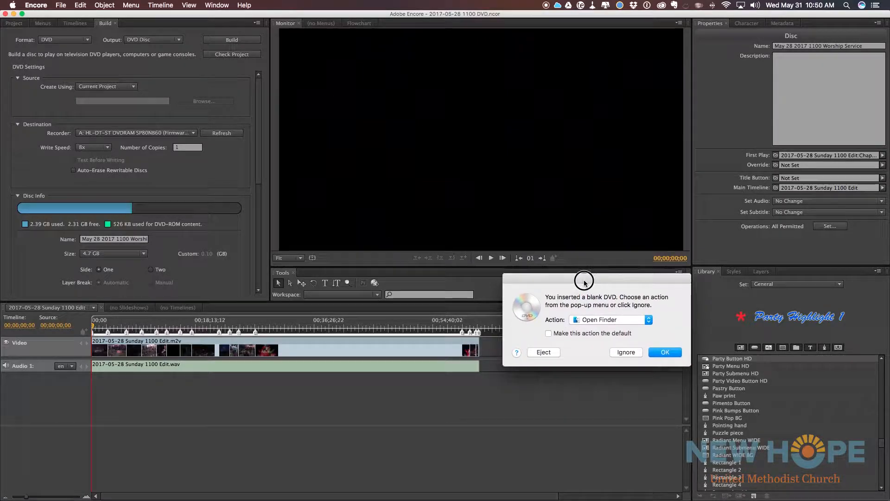
left_click(625, 353)
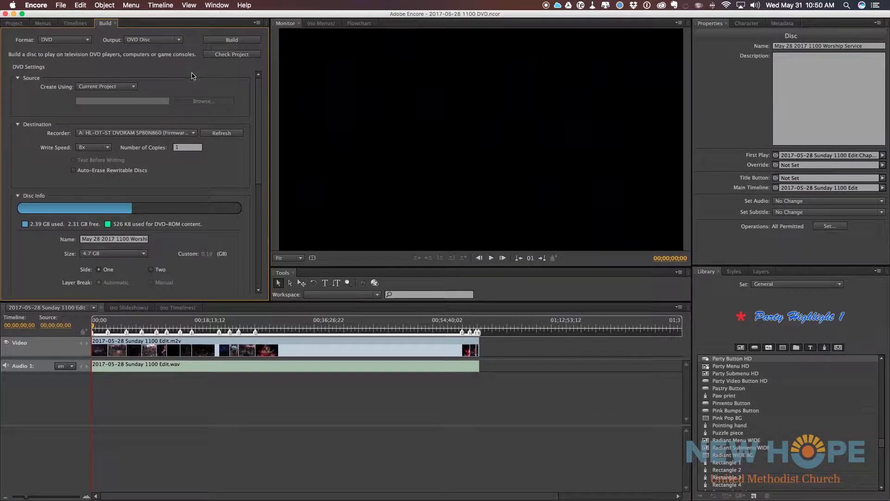
- Start building the DVD disc, view the reported project problems, and restart the build ignoring them
left_click(231, 41)
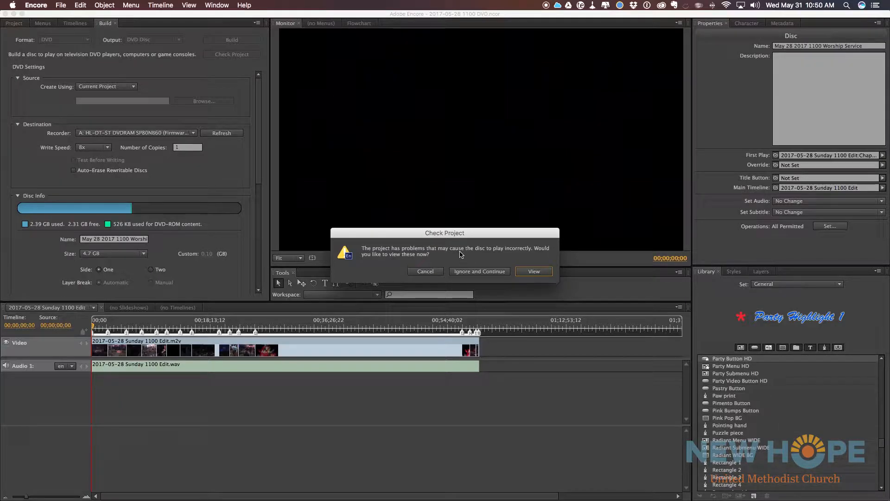
left_click(536, 274)
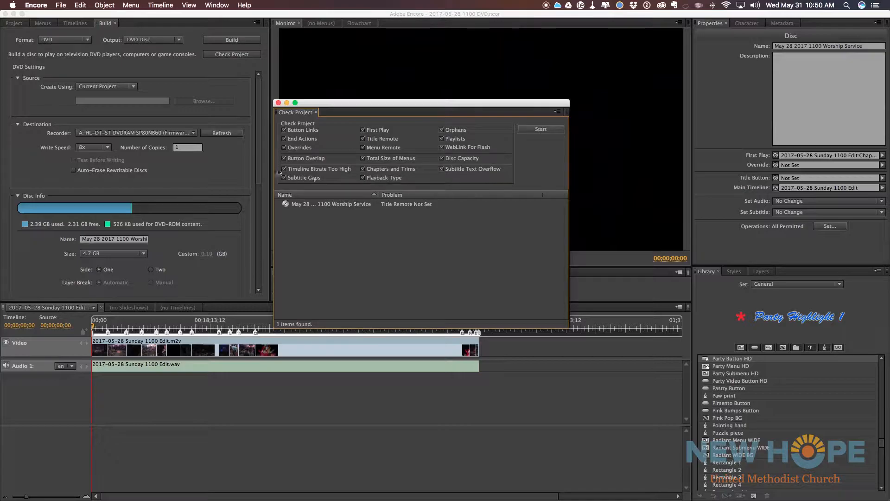
left_click(278, 103)
left_click(233, 41)
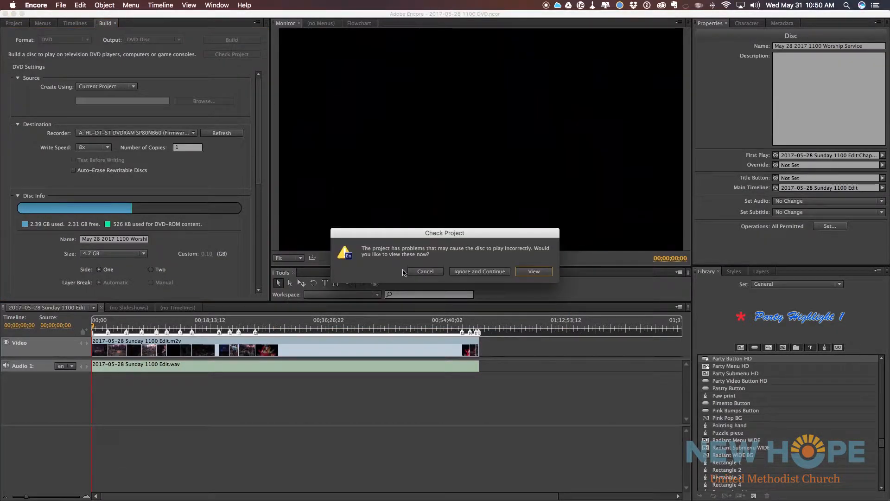
left_click(490, 273)
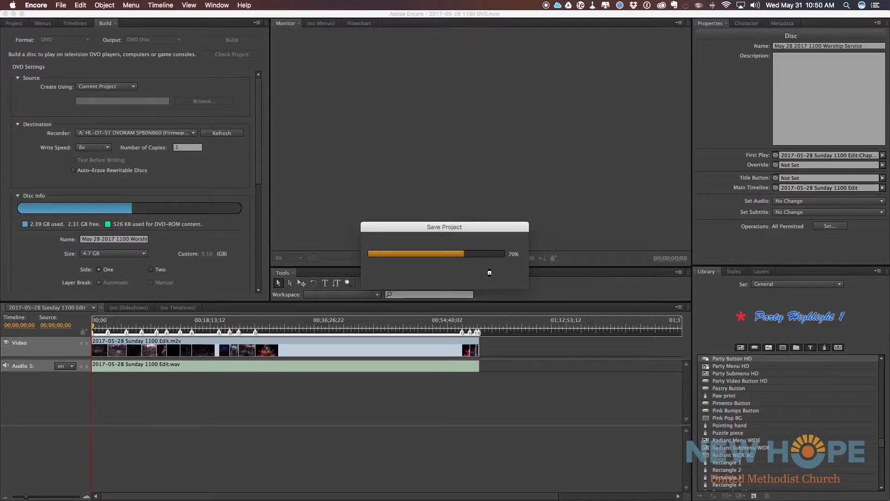